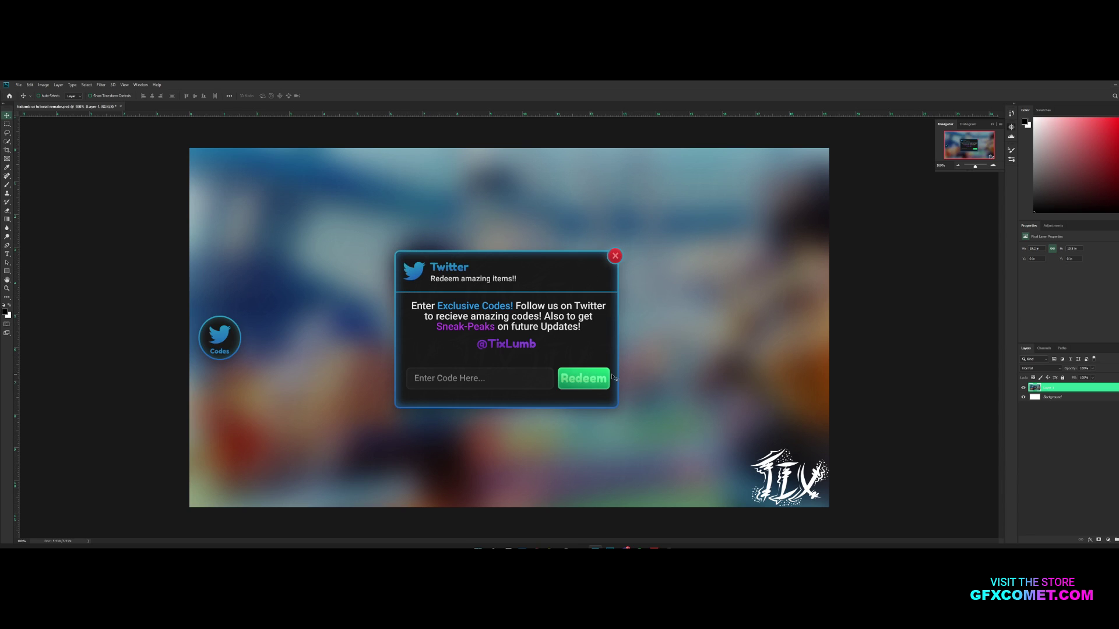
# Step: Nudge the Twitter codes popup on Layer 1 to check it, shifting it slightly up-left
pyautogui.moveTo(650, 360)
pyautogui.mouseDown()
pyautogui.moveTo(641, 345)
pyautogui.moveTo(650, 360)
pyautogui.mouseUp()
pyautogui.moveTo(596, 362)
pyautogui.mouseDown()
pyautogui.moveTo(581, 331)
pyautogui.moveTo(596, 362)
pyautogui.mouseUp()
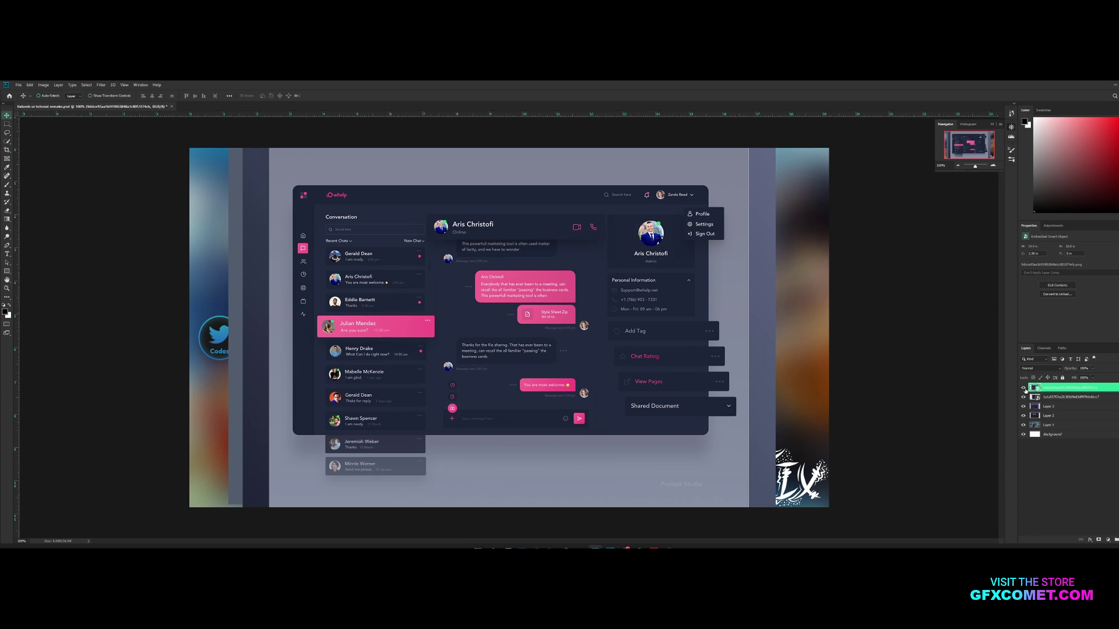
# Step: Browse the mockup layers, moving the Inbox mockup up-left and the chat mockup about 45 px left
pyautogui.click(1024, 387)
pyautogui.click(1024, 396)
pyautogui.click(1023, 397)
pyautogui.click(1061, 397)
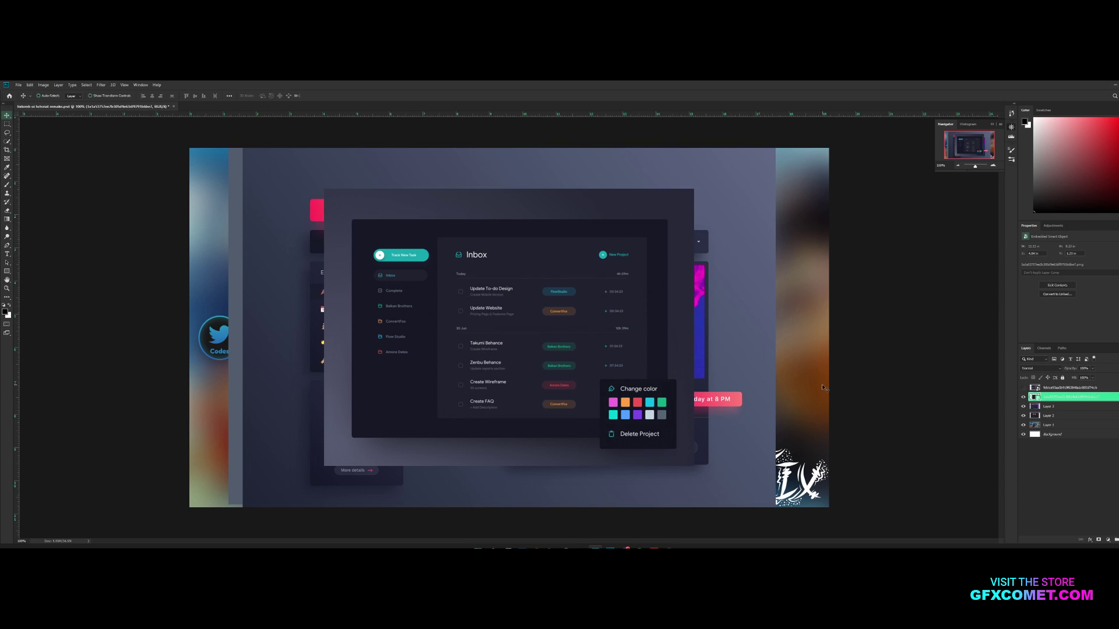
pyautogui.moveTo(719, 362); pyautogui.dragTo(713, 342)
pyautogui.click(1024, 396)
pyautogui.click(1023, 388)
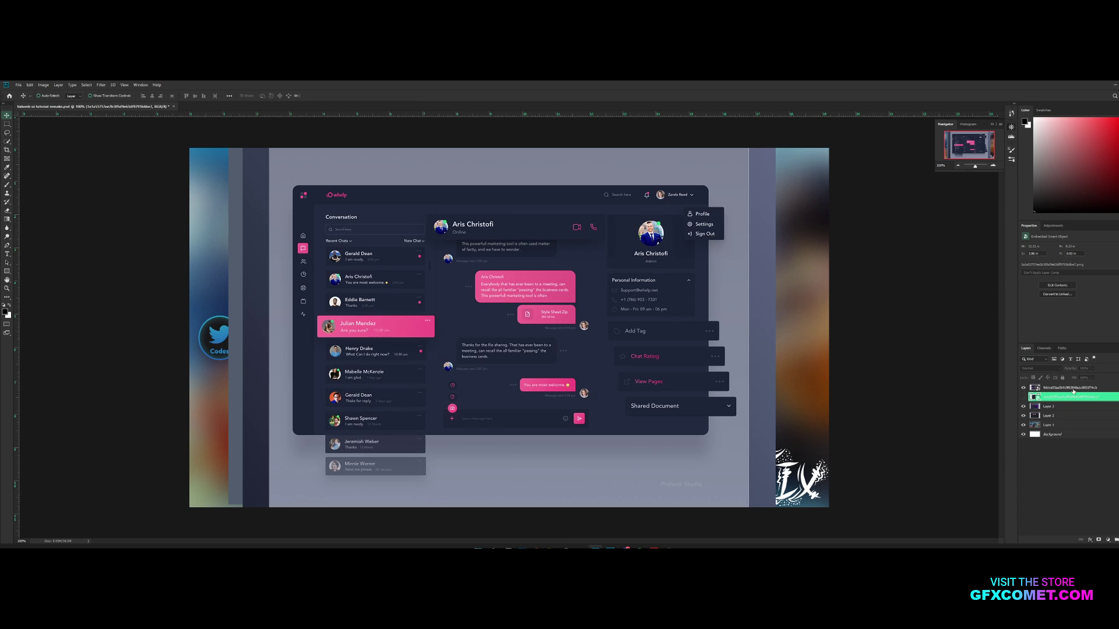
pyautogui.click(1061, 388)
pyautogui.moveTo(626, 382)
pyautogui.mouseDown()
pyautogui.moveTo(605, 379)
pyautogui.moveTo(615, 379)
pyautogui.mouseUp()
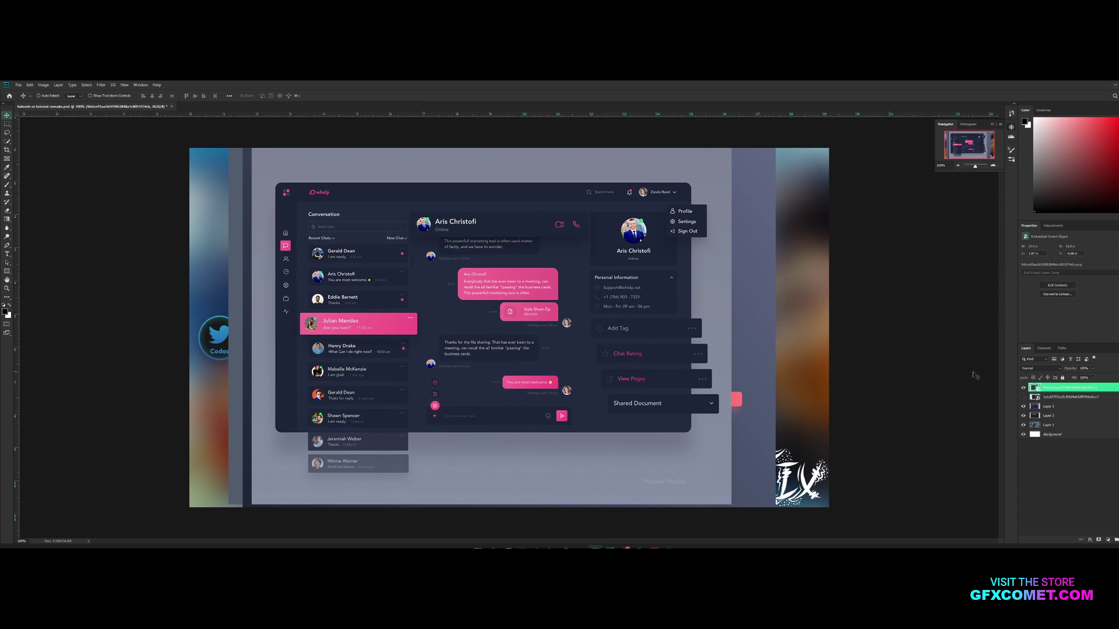
# Step: Show only the music app mockup on Layer 2 and sample its grey-blue backdrop as foreground colour
pyautogui.click(1024, 388)
pyautogui.click(1023, 388)
pyautogui.click(1024, 388)
pyautogui.click(1024, 397)
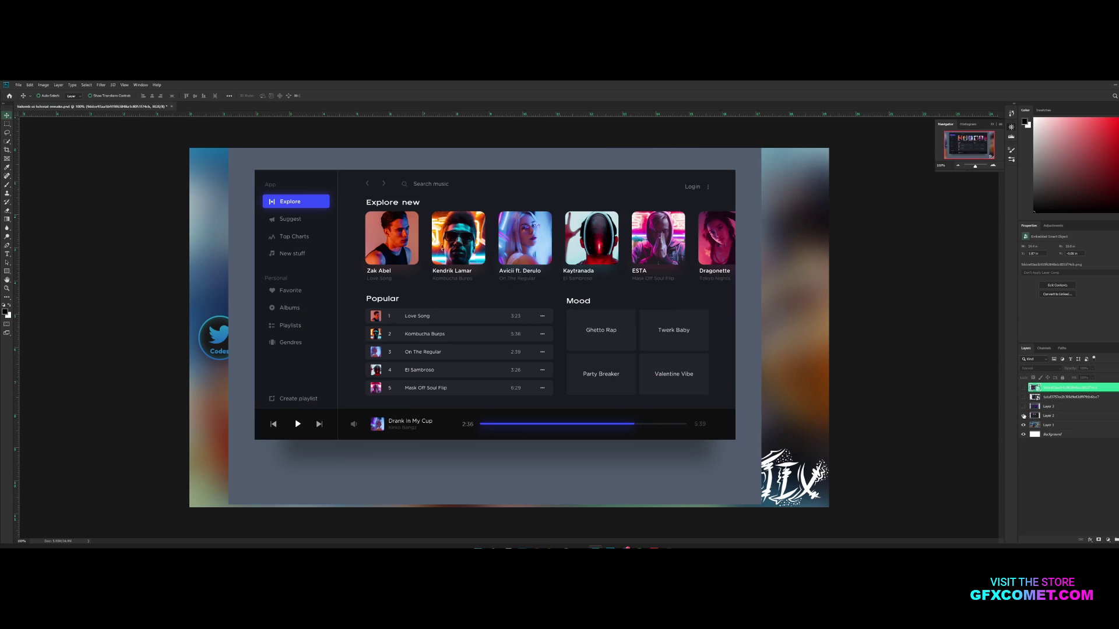
pyautogui.click(1024, 406)
pyautogui.click(1023, 415)
pyautogui.click(1062, 415)
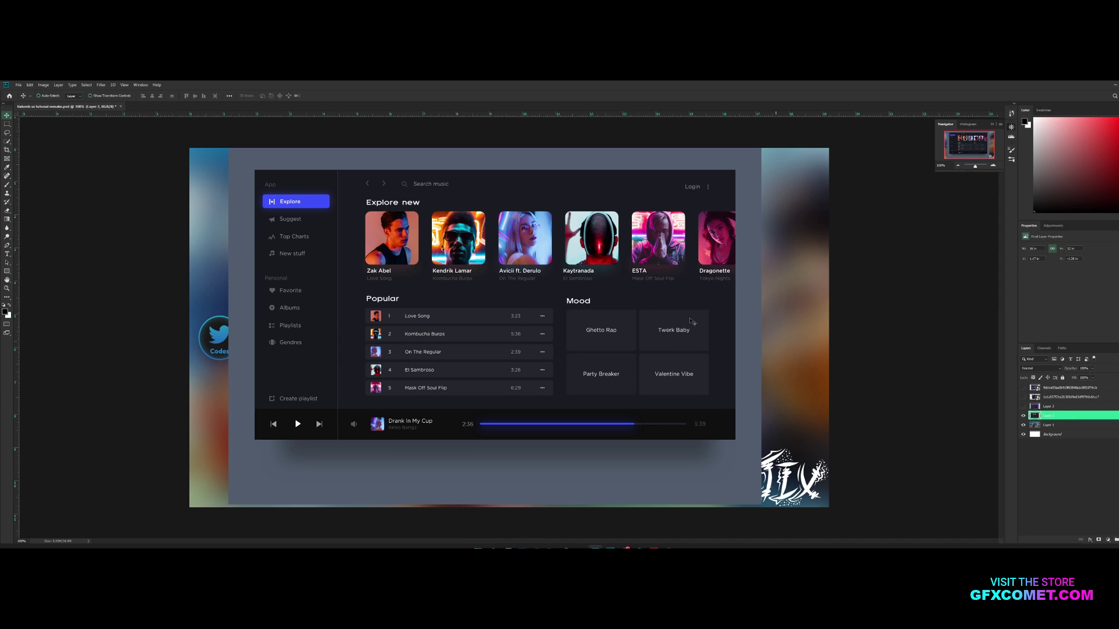
pyautogui.click(8, 168)
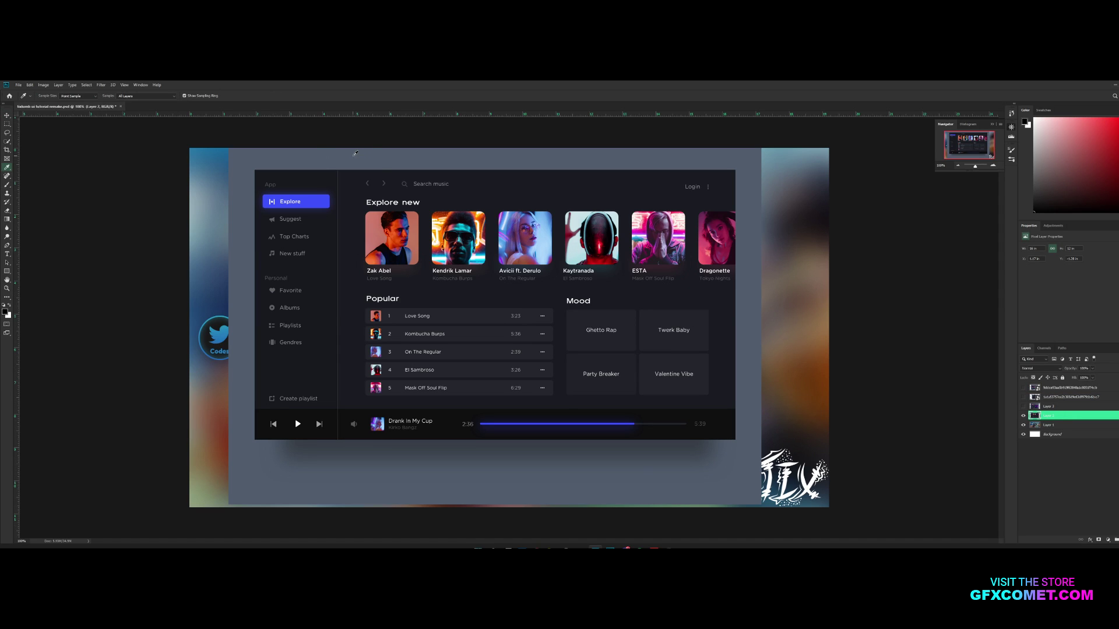
pyautogui.click(355, 154)
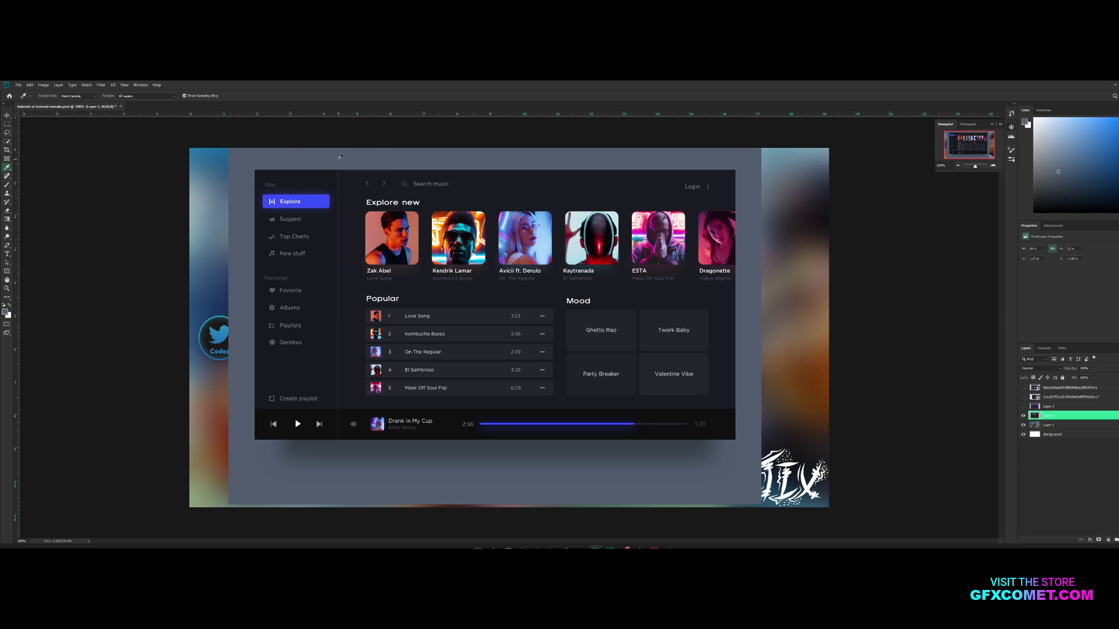
# Step: With Layer 2 and Layer 1 hidden, fill the Background grey-blue, then reshow Layer 1
pyautogui.click(1023, 416)
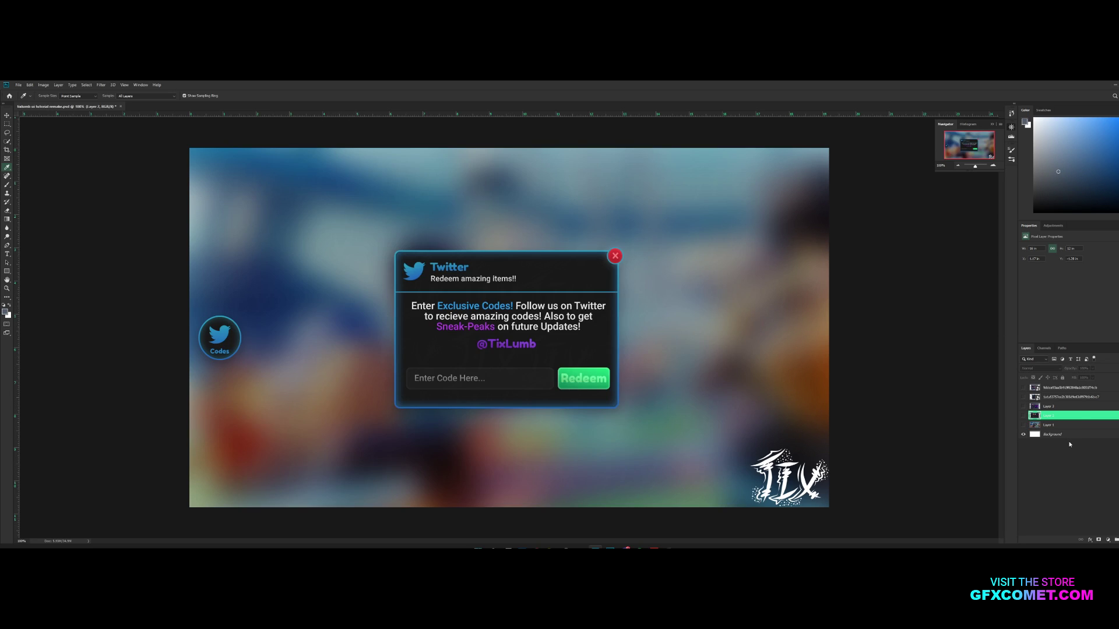
pyautogui.click(1023, 425)
pyautogui.click(1065, 434)
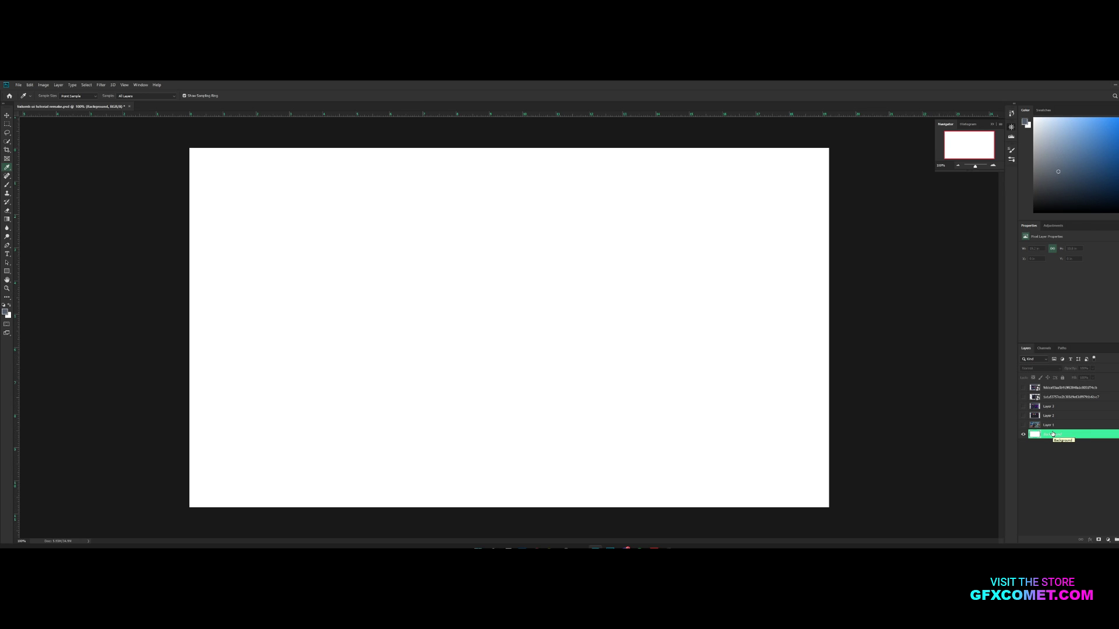
pyautogui.hotkey('alt', 'BackSpace')
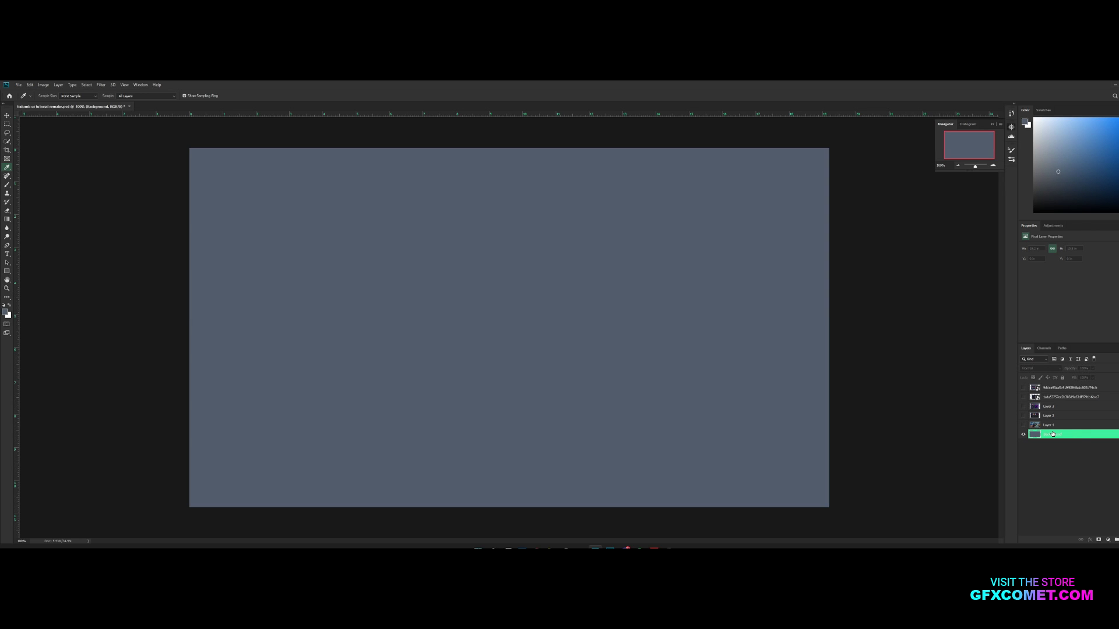
pyautogui.press('v')
pyautogui.click(1024, 426)
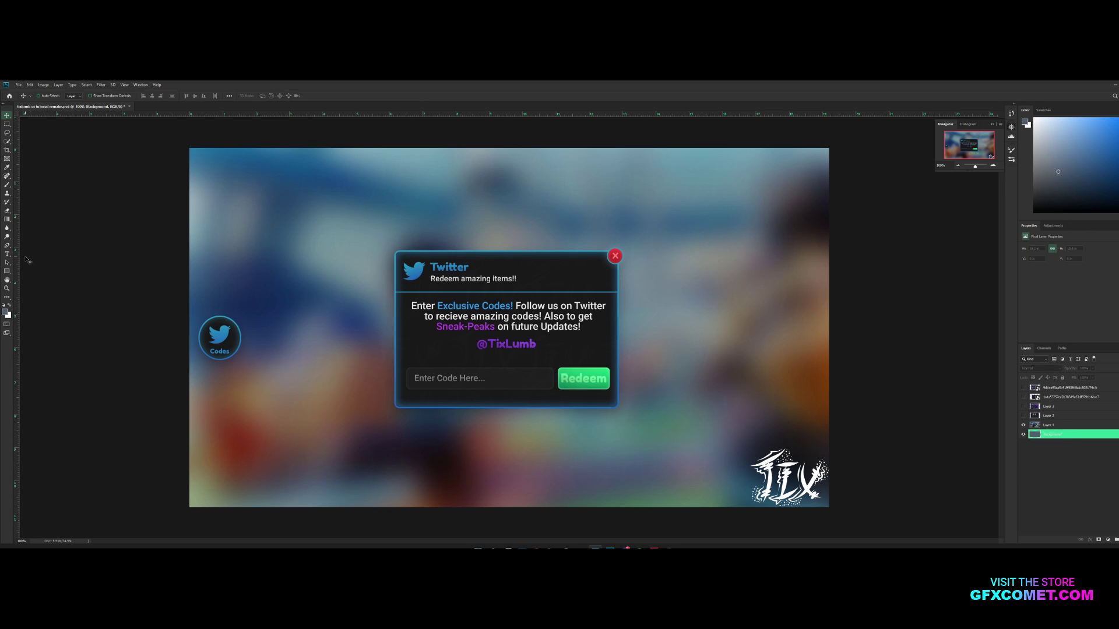
# Step: Choose the Rounded Rectangle tool, start editing its 10 px radius, and show the music app mockup
pyautogui.click(7, 272)
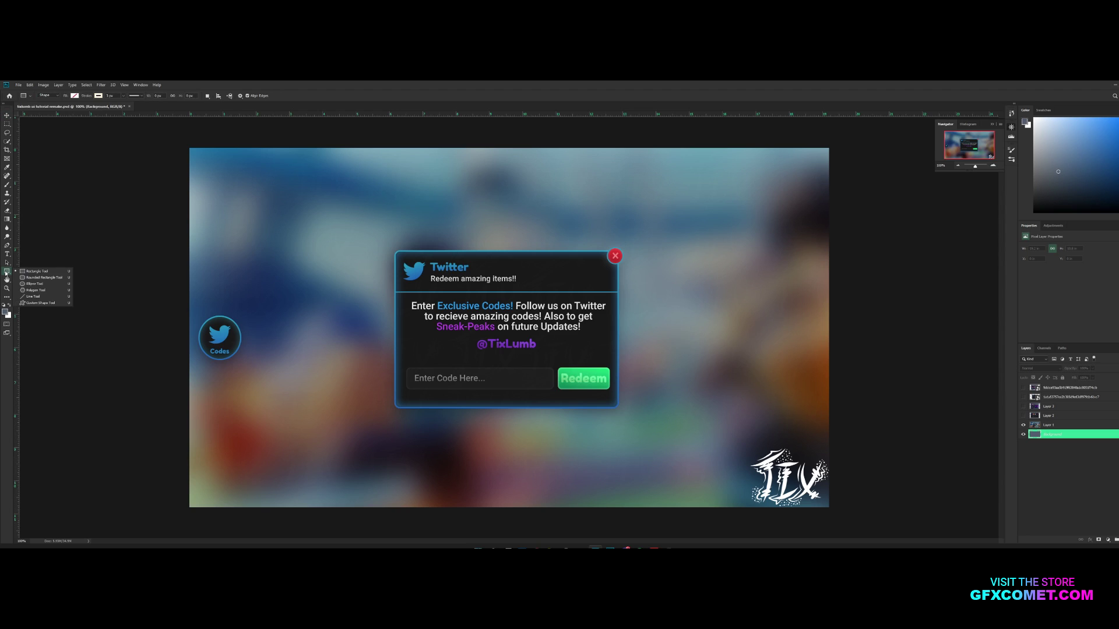
pyautogui.click(34, 283)
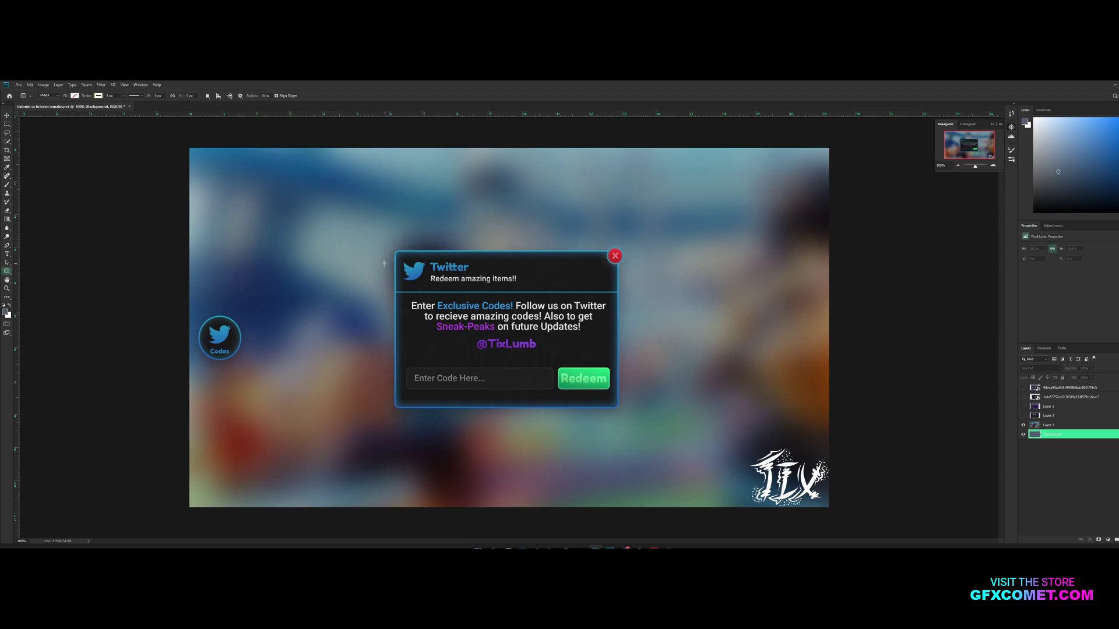
pyautogui.click(266, 95)
pyautogui.click(1023, 425)
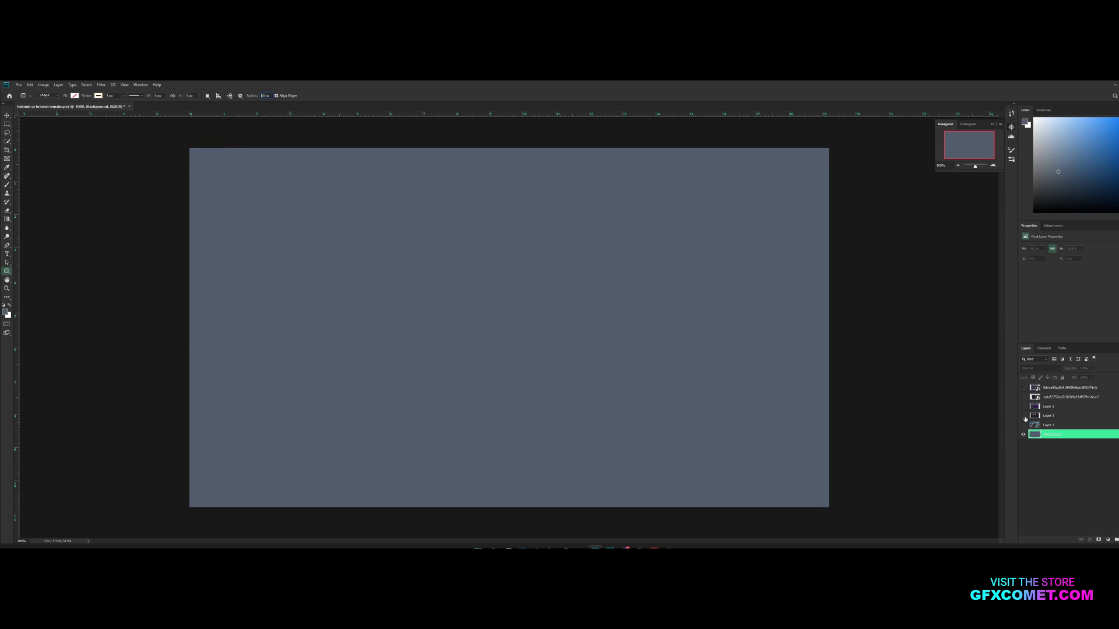
pyautogui.click(1023, 416)
pyautogui.click(1037, 417)
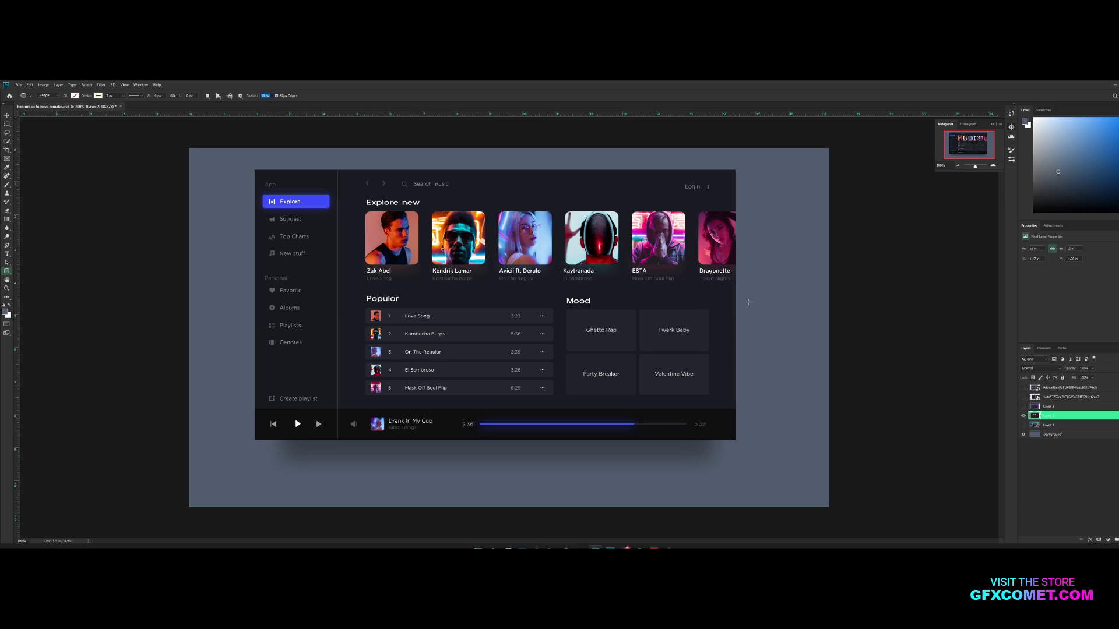
# Step: Inspect the events, Inbox and chat mockups in turn, zooming in on the events design
pyautogui.click(1023, 415)
pyautogui.click(1023, 406)
pyautogui.click(1046, 406)
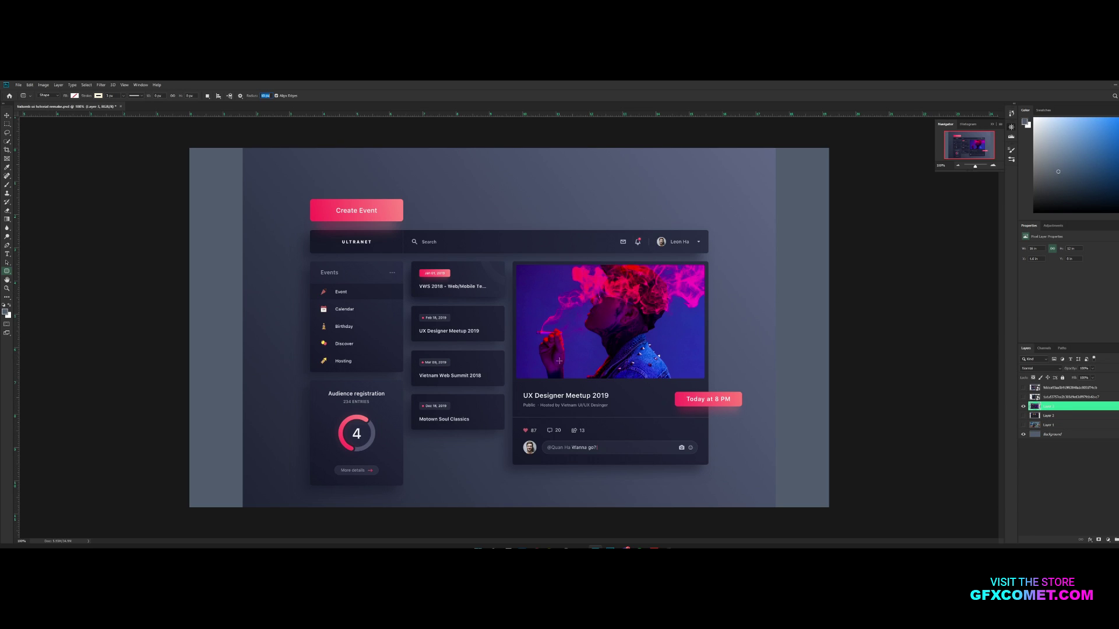
pyautogui.hotkey('ctrl', '+')
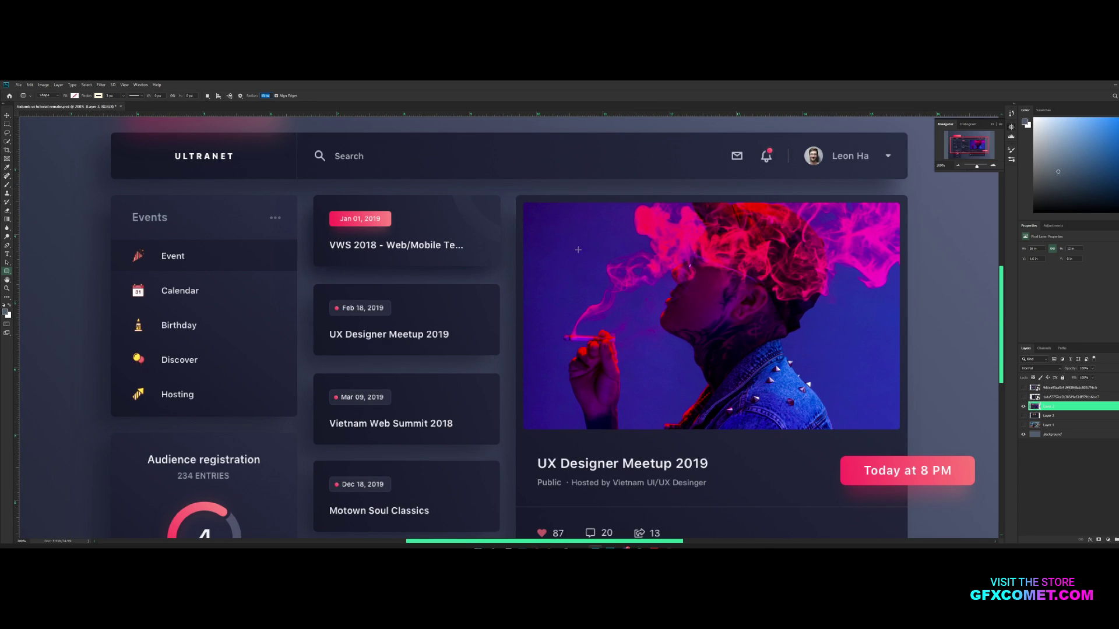
pyautogui.hotkey('ctrl', '-')
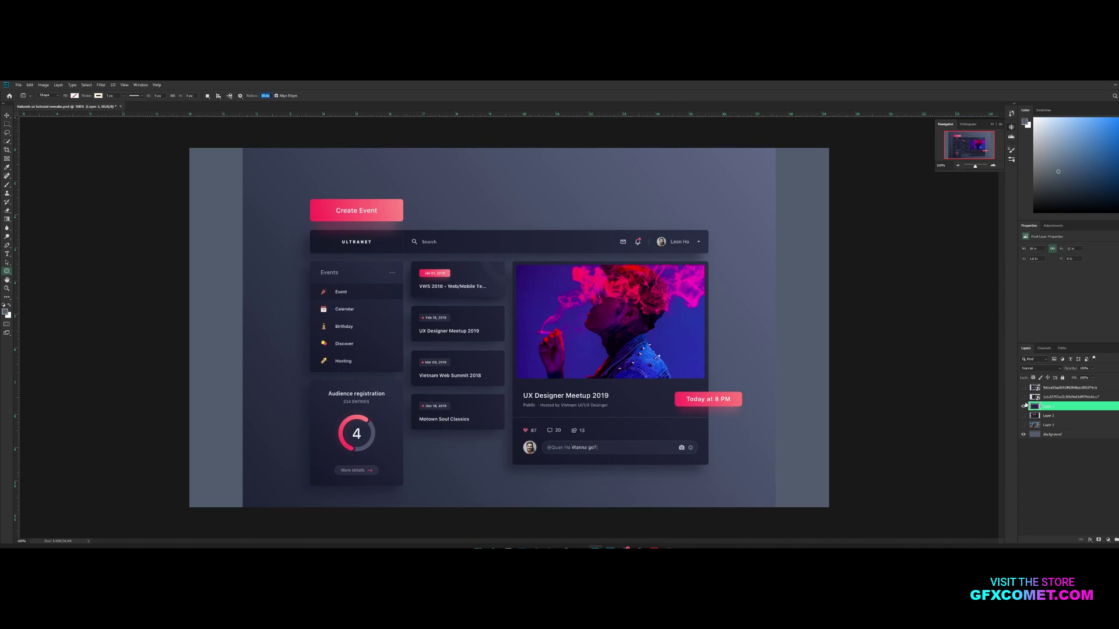
pyautogui.click(1024, 406)
pyautogui.click(1024, 397)
pyautogui.click(1057, 399)
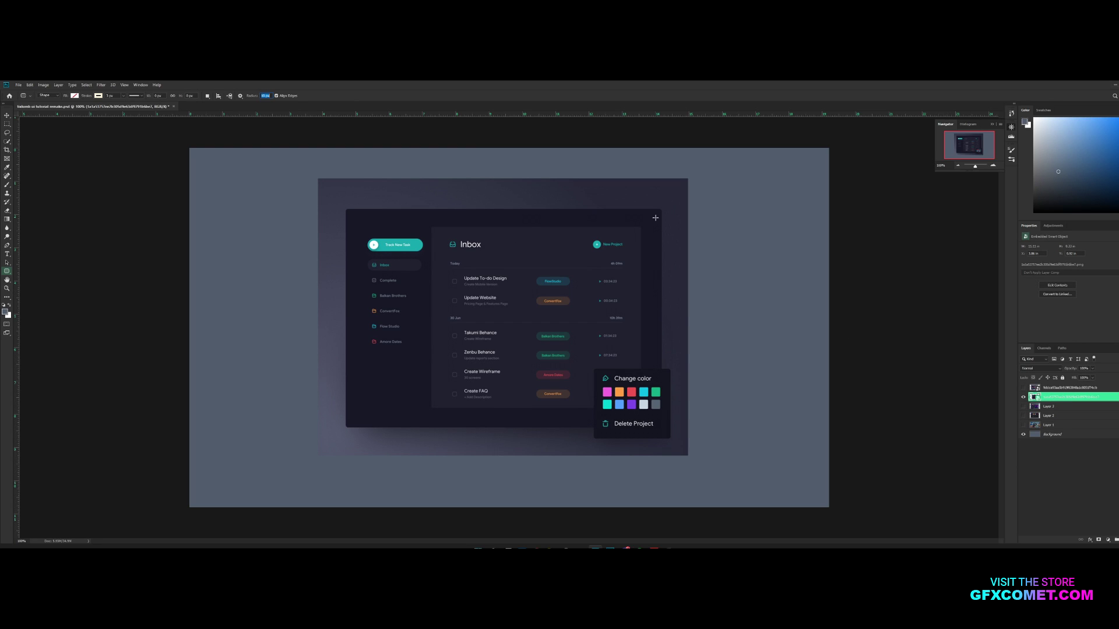
pyautogui.click(1023, 397)
pyautogui.click(1023, 388)
pyautogui.click(1057, 389)
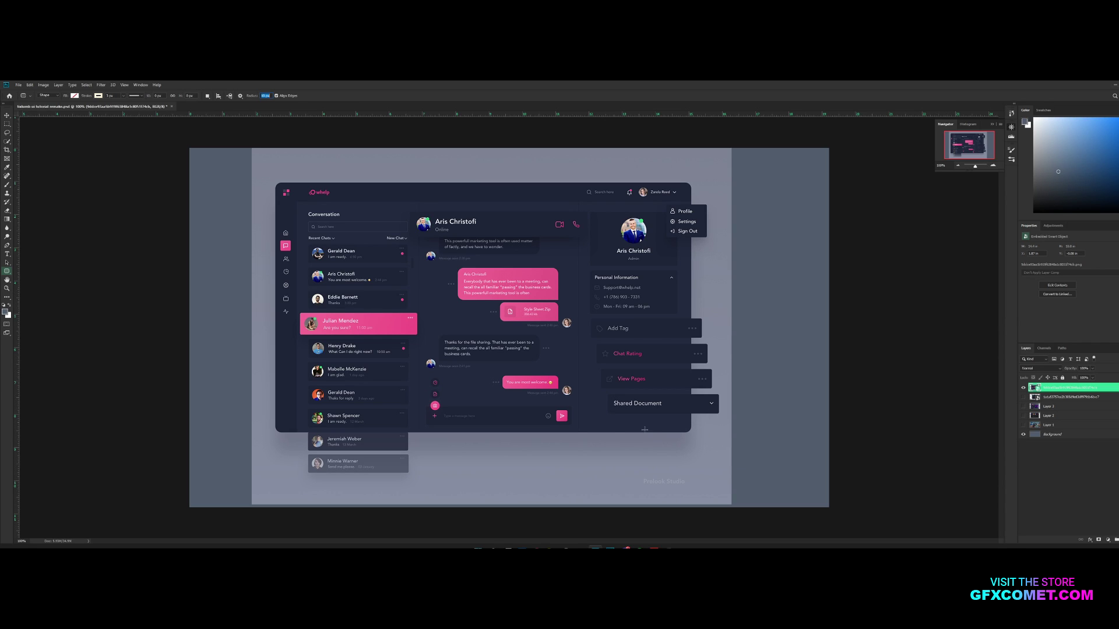
# Step: Return to the music app mockup layer and confirm the 10 px corner radius
pyautogui.click(1022, 406)
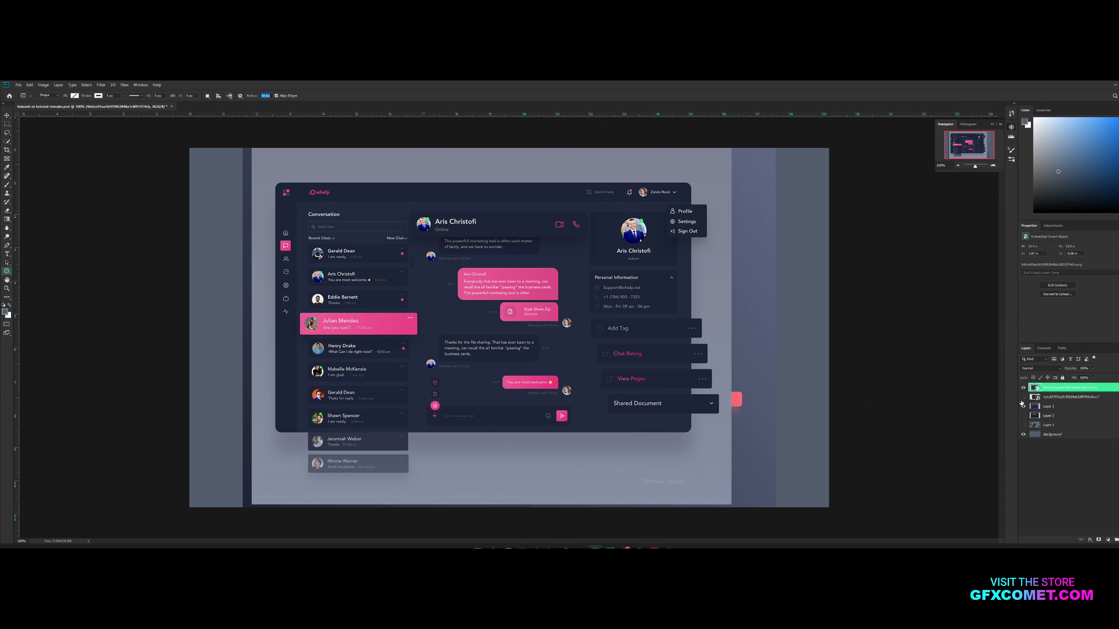
pyautogui.click(1023, 388)
pyautogui.click(1022, 416)
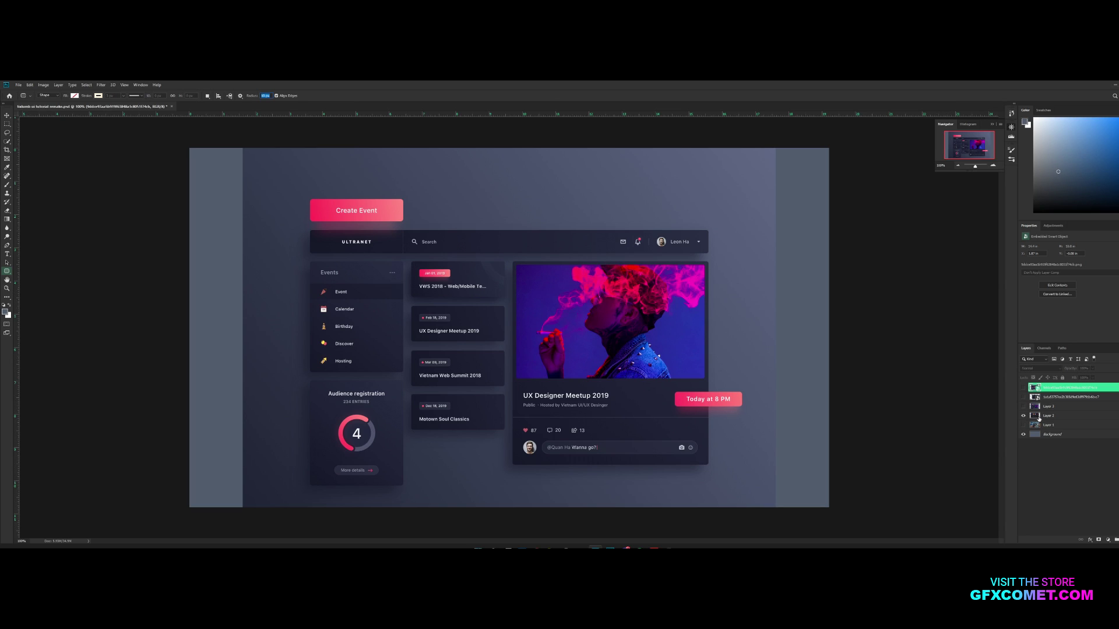
pyautogui.click(1022, 406)
pyautogui.click(1048, 415)
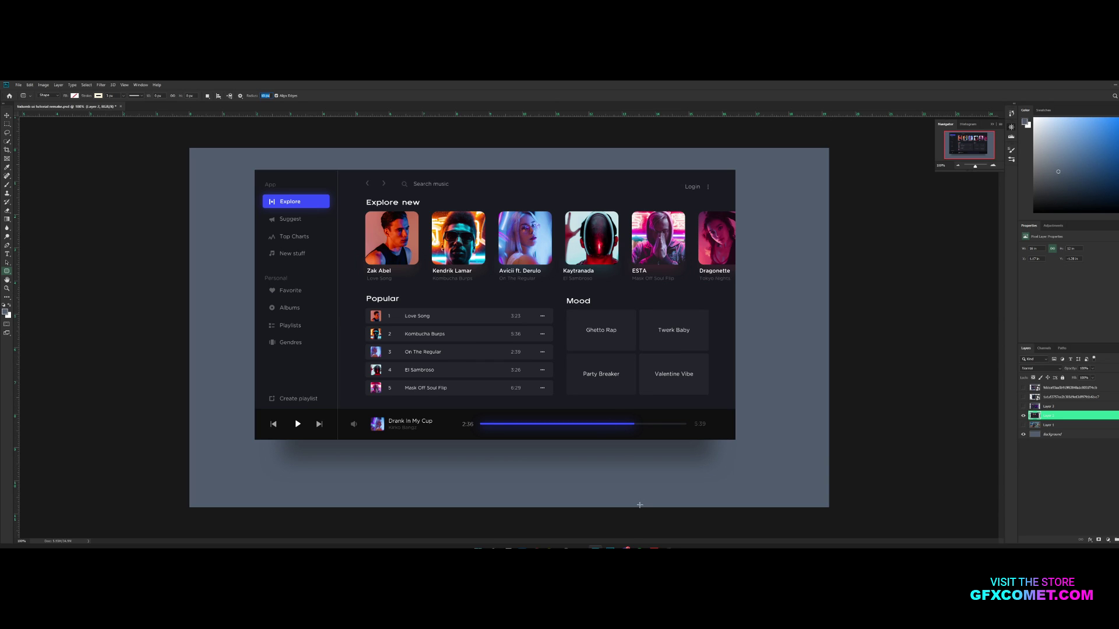
pyautogui.press('Return')
# Step: Set new shapes to a solid colour fill with no stroke
pyautogui.click(74, 96)
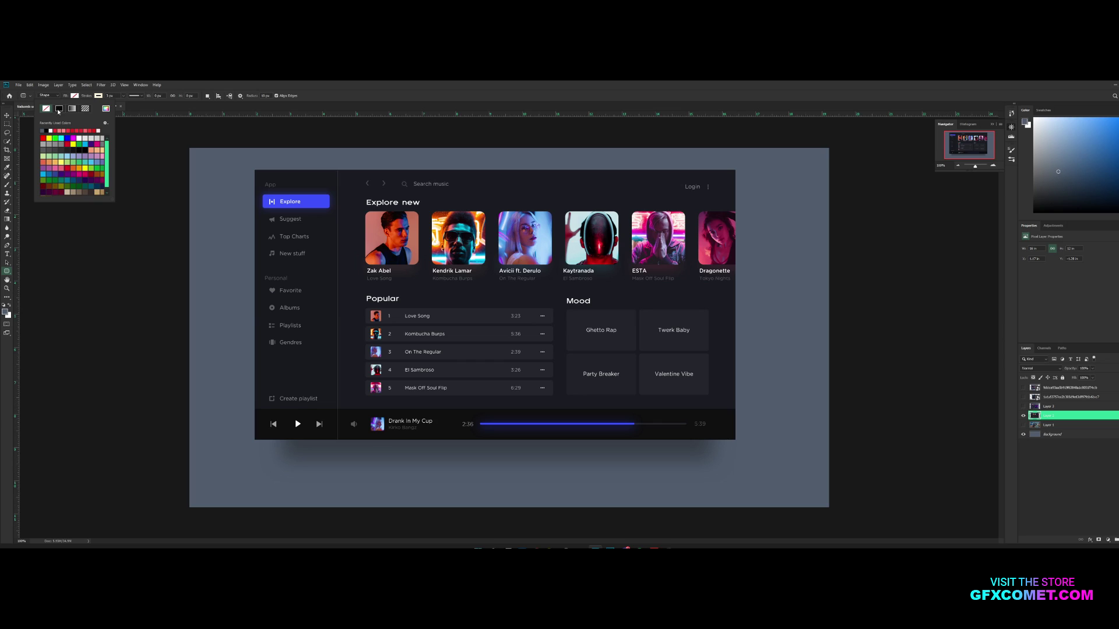
pyautogui.click(58, 108)
pyautogui.click(99, 96)
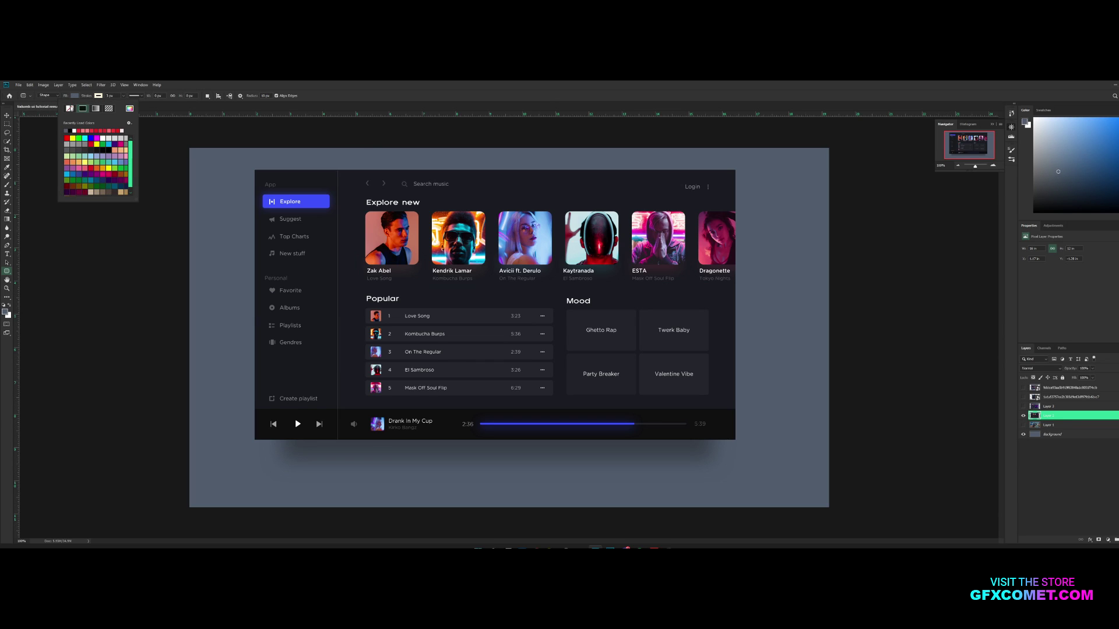
pyautogui.click(70, 108)
pyautogui.click(417, 93)
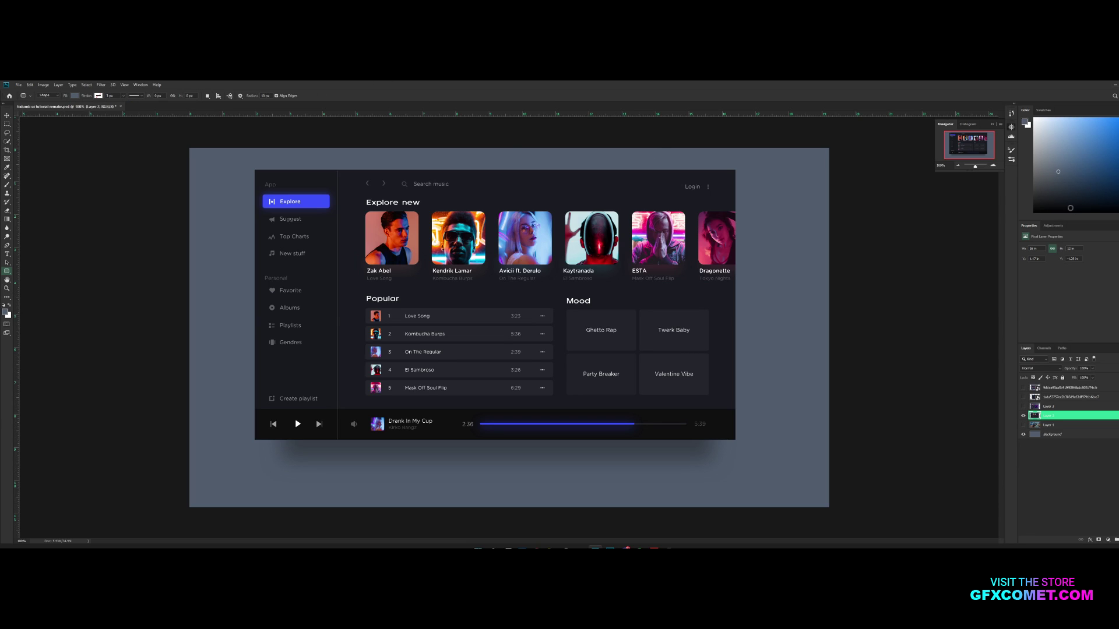
# Step: Compare the Twitter codes, music app, Ultranet events and Inbox task reference designs one at a time
pyautogui.click(1023, 415)
pyautogui.click(1023, 425)
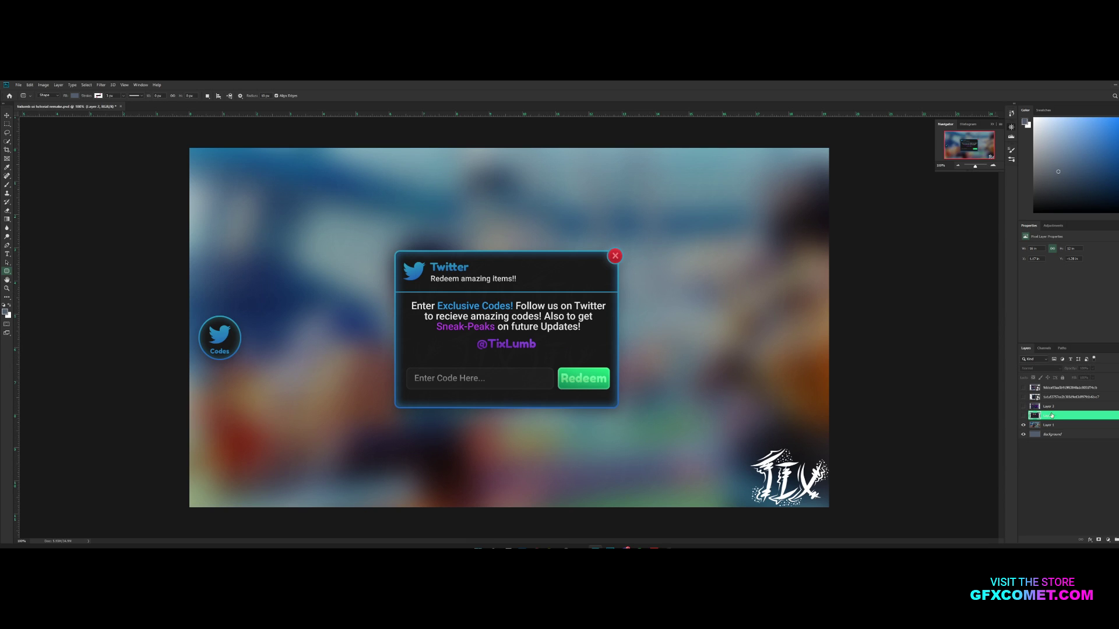
pyautogui.click(1023, 425)
pyautogui.click(1023, 415)
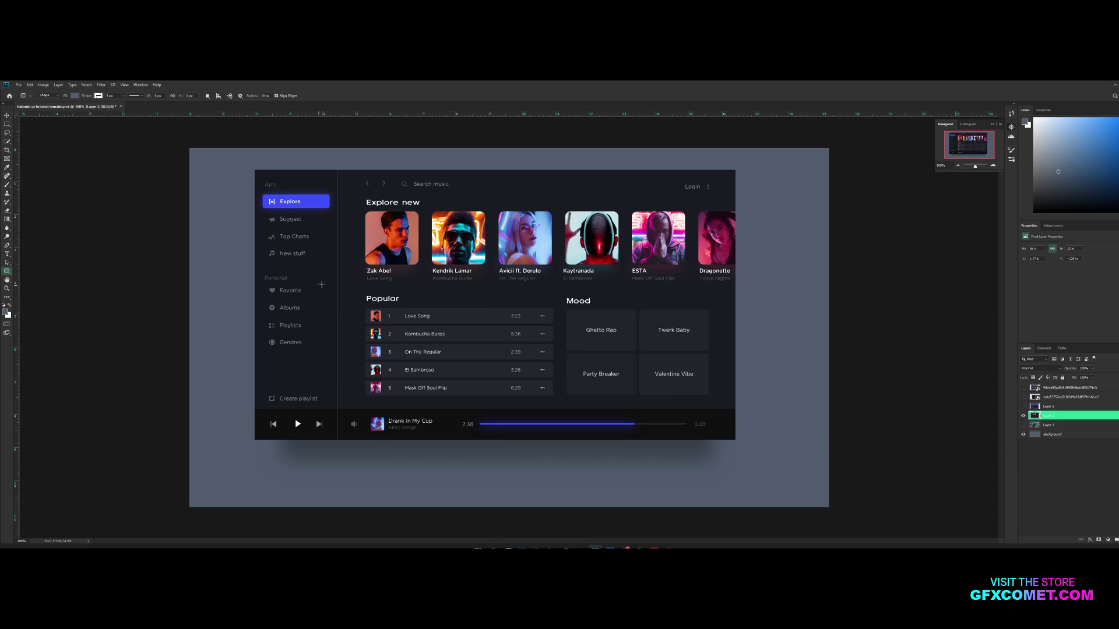
pyautogui.click(1023, 415)
pyautogui.click(1023, 406)
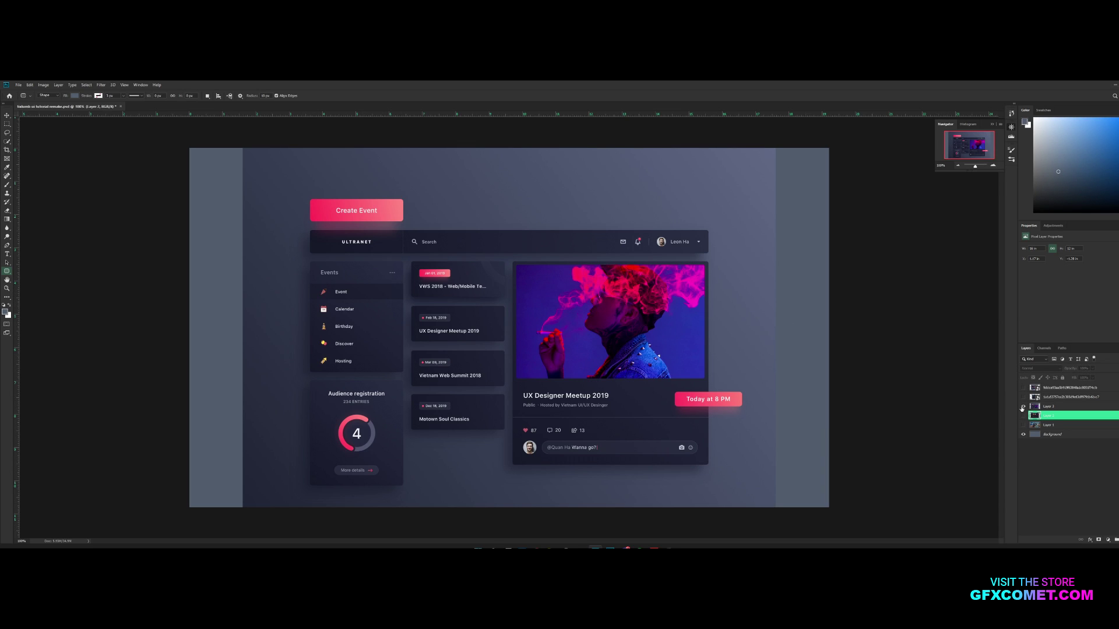
pyautogui.click(1023, 406)
pyautogui.click(1024, 397)
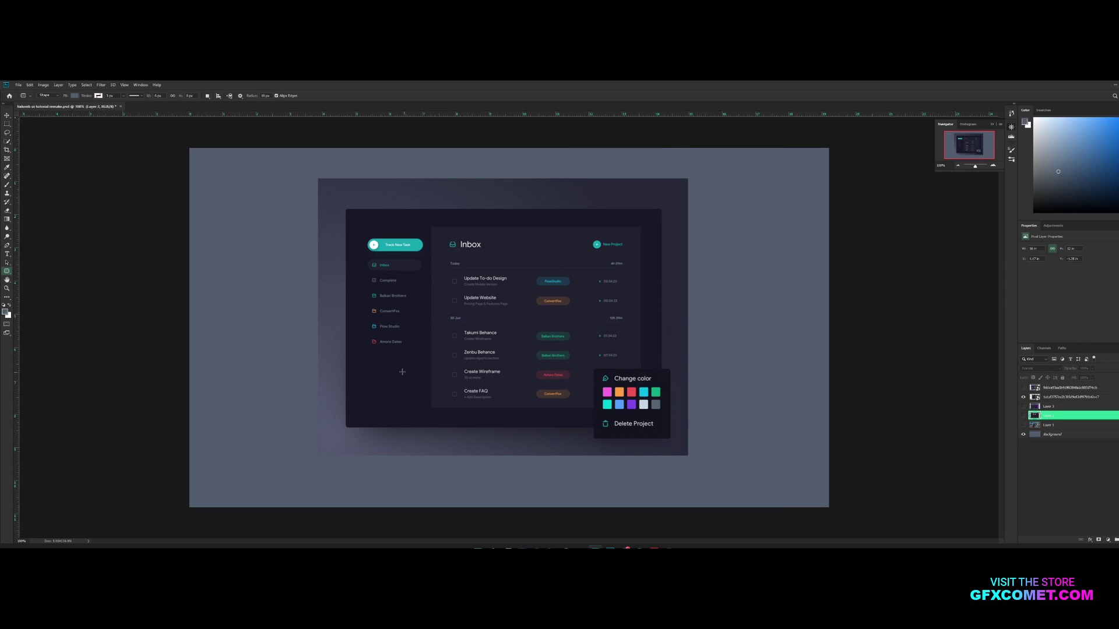
pyautogui.click(1023, 397)
# Step: Cycle through the music and chat designs, ending with only the Twitter codes design visible
pyautogui.click(1023, 416)
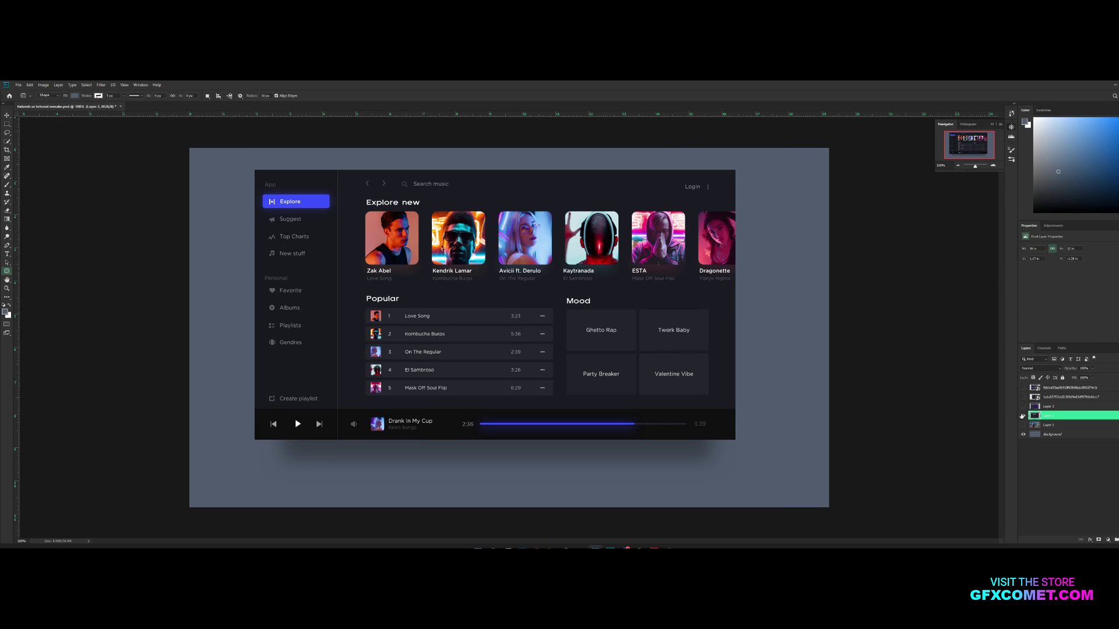
pyautogui.click(1023, 416)
pyautogui.click(1023, 388)
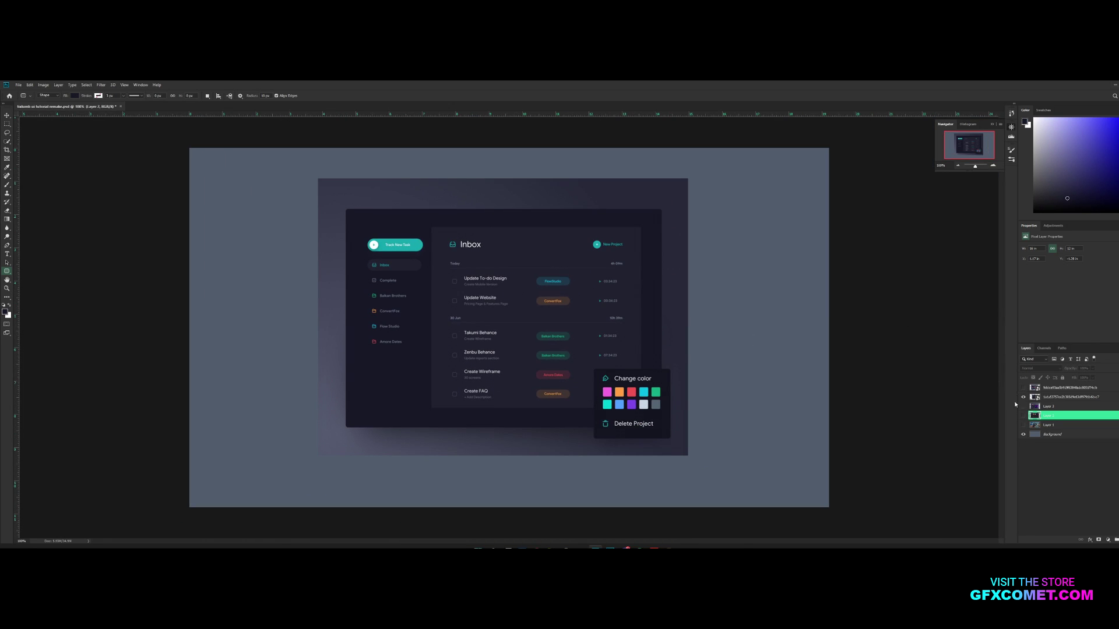
pyautogui.click(1024, 397)
pyautogui.click(1023, 415)
pyautogui.click(1023, 415)
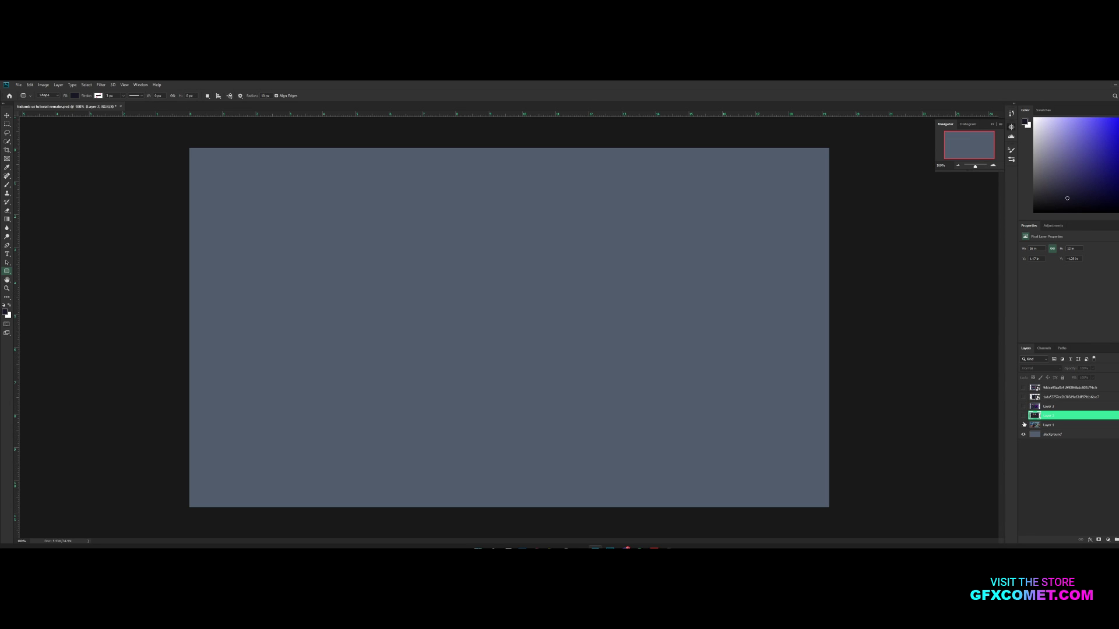
pyautogui.click(1023, 424)
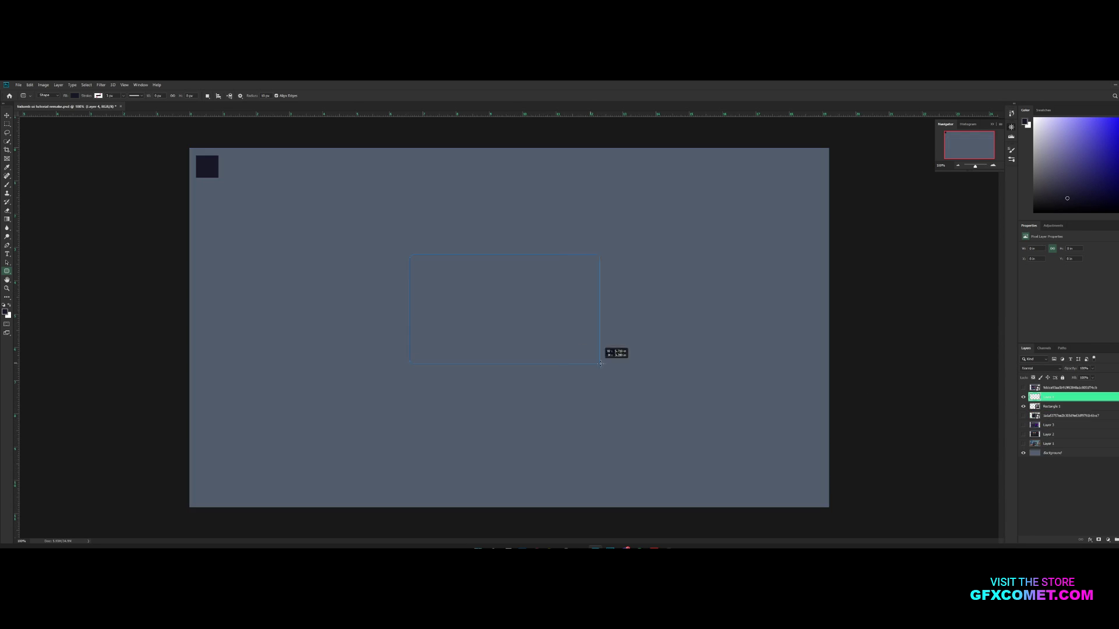
# Step: Draw a dark rounded rectangle card and centre it on the canvas
pyautogui.moveTo(599, 350)
pyautogui.mouseDown()
pyautogui.moveTo(614, 352)
pyautogui.moveTo(605, 368)
pyautogui.mouseUp()
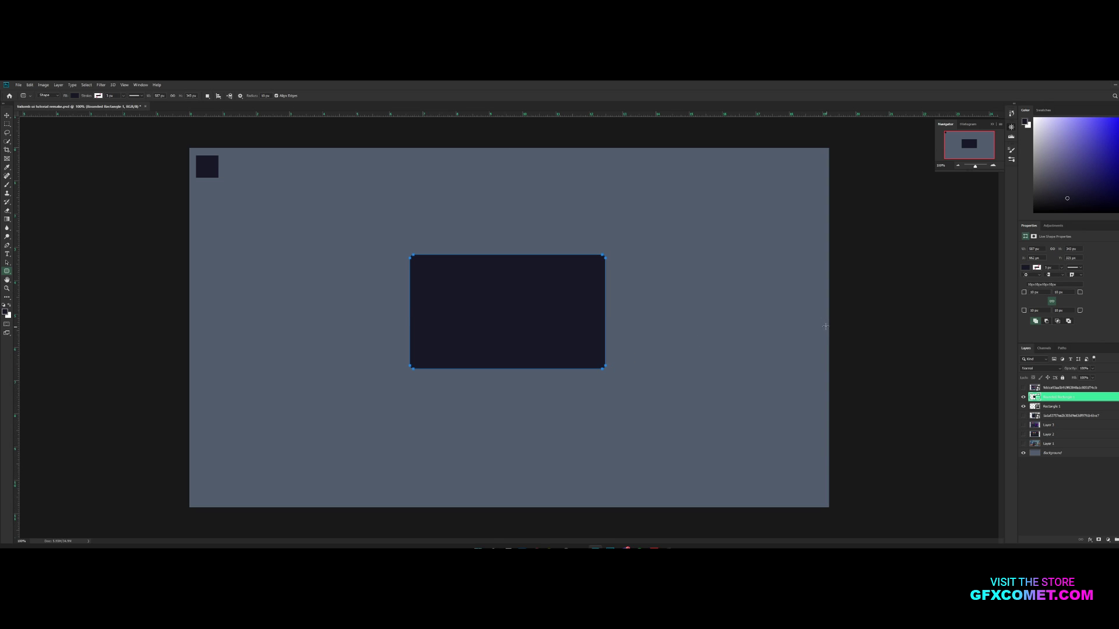
pyautogui.click(7, 114)
pyautogui.moveTo(592, 321); pyautogui.dragTo(588, 330)
pyautogui.hotkey('ctrl', 'a')
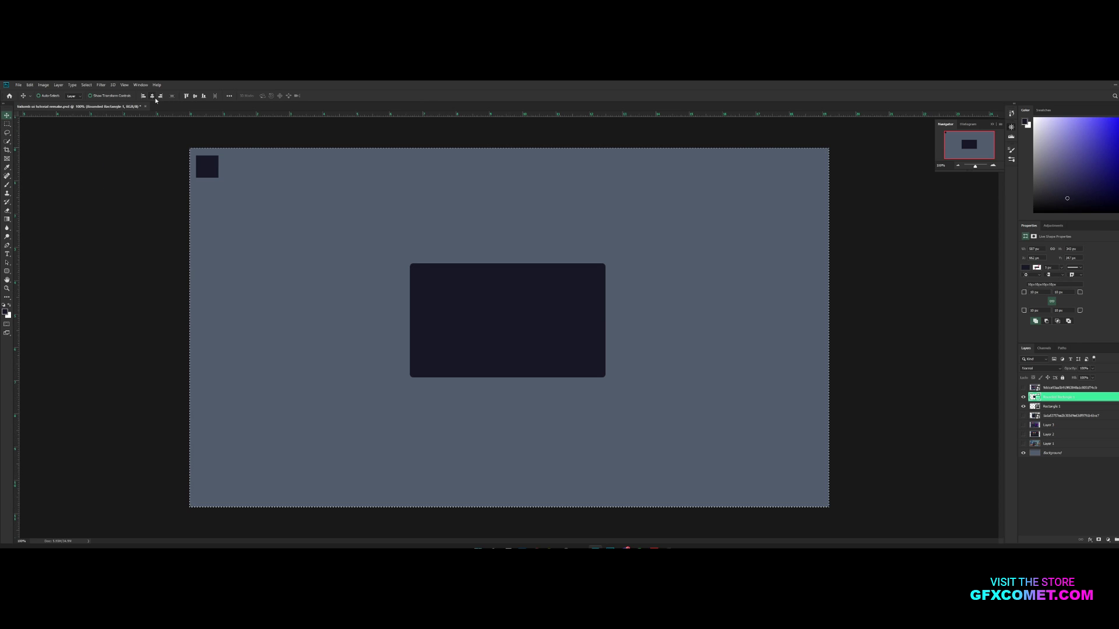
pyautogui.click(194, 96)
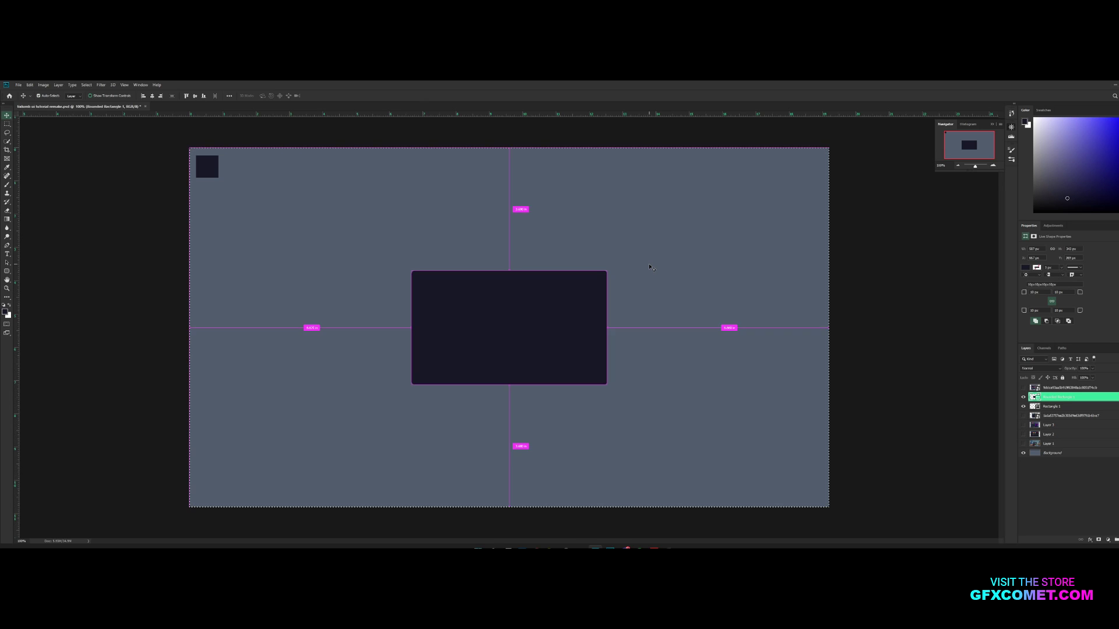
pyautogui.hotkey('ctrl', 'd')
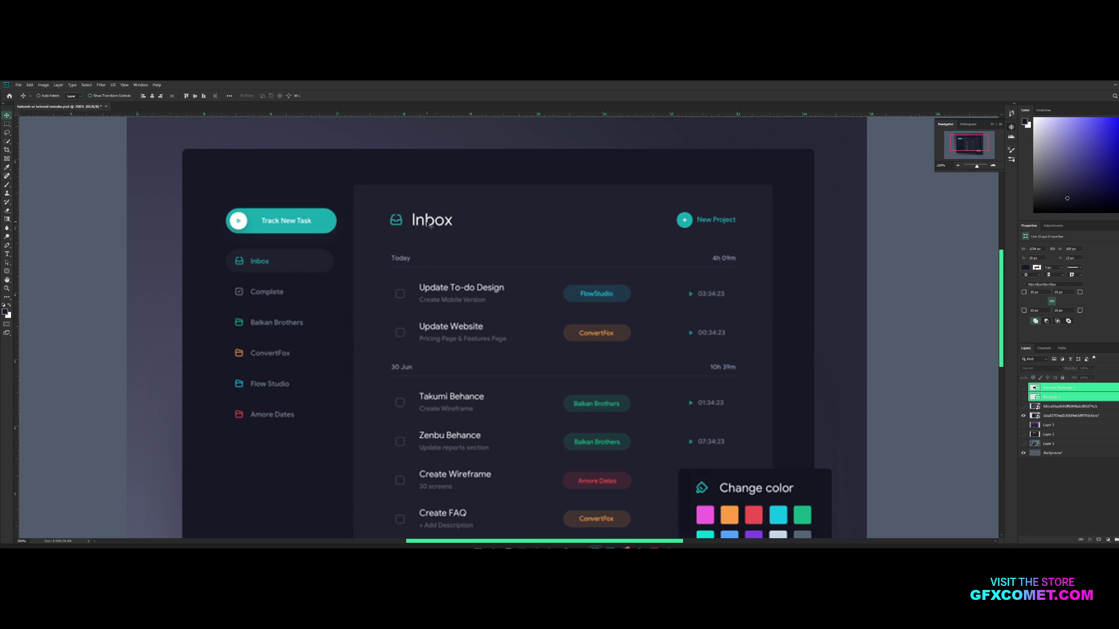
# Step: Hide the Inbox reference design and show the card rectangle layers
pyautogui.click(1024, 415)
pyautogui.click(1023, 388)
pyautogui.click(1023, 397)
# Step: Add a white 'Codes' title text inside the card
pyautogui.click(1060, 387)
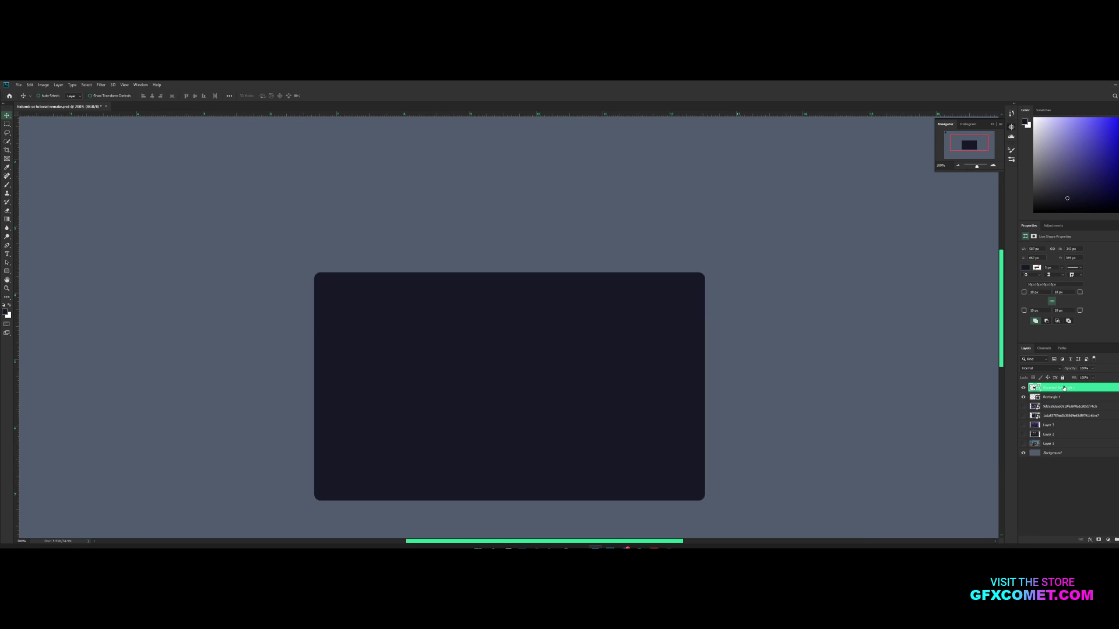
pyautogui.press('t')
pyautogui.press('x')
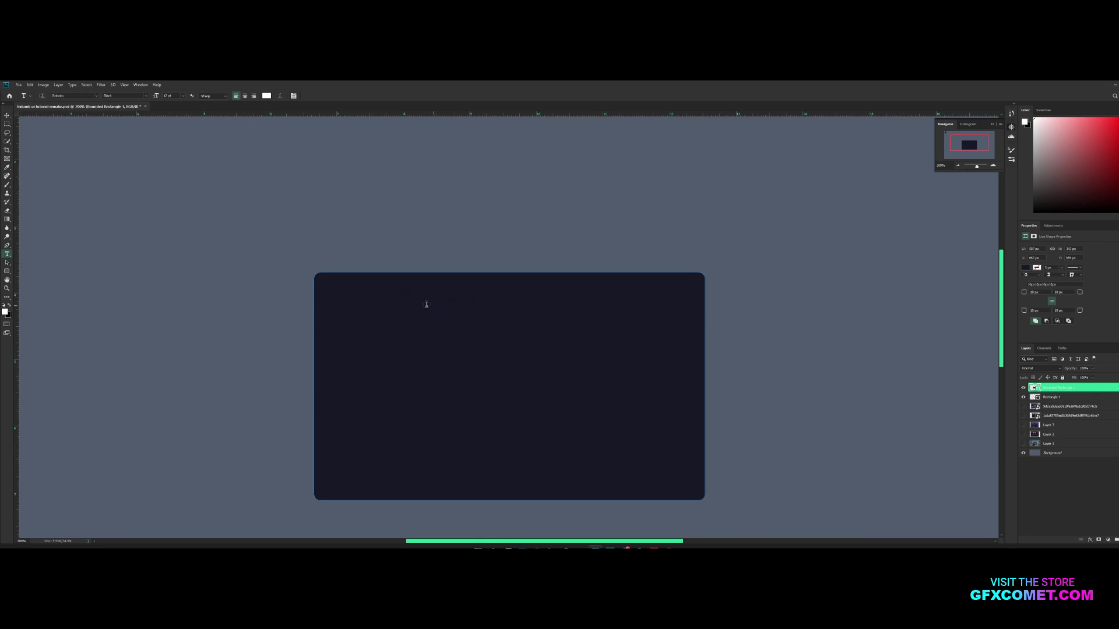
pyautogui.click(449, 304)
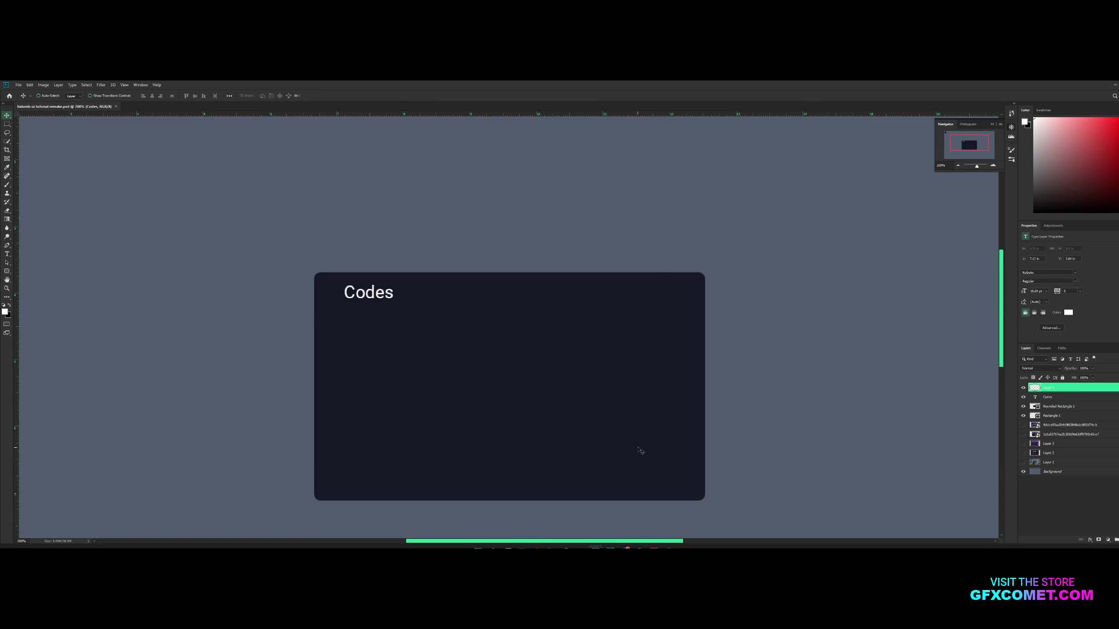
# Step: Paste the Twitter bird, Magic Erase its white background, and move it left onto the card
pyautogui.hotkey('ctrl', 'v')
pyautogui.press('e')
pyautogui.hotkey('shift', 'e')
pyautogui.hotkey('shift', 'e')
pyautogui.click(689, 305)
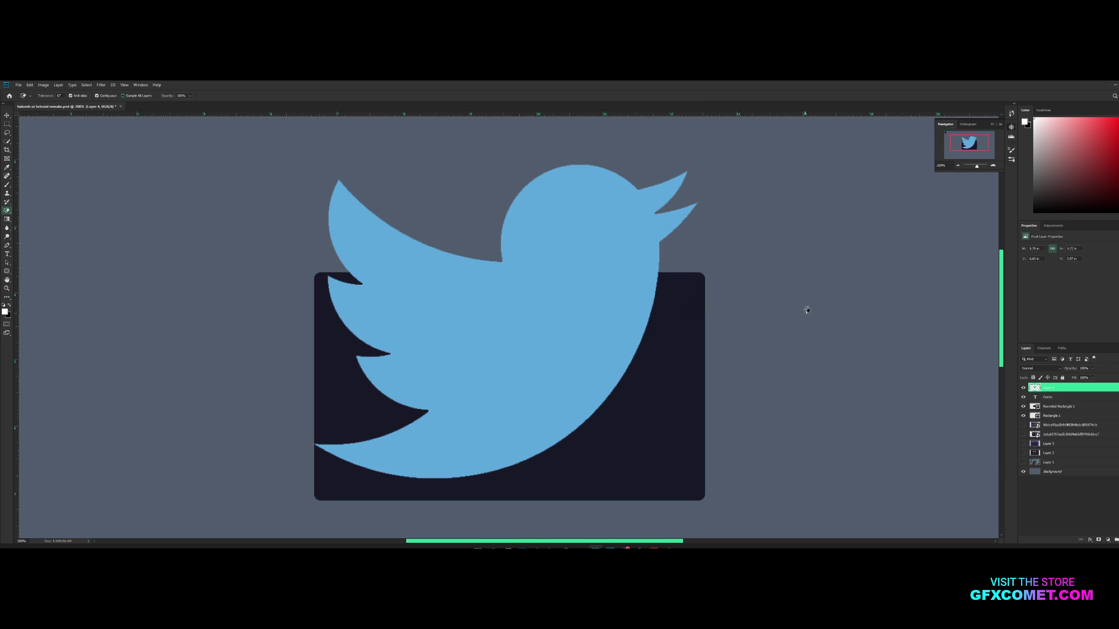
pyautogui.press('v')
pyautogui.moveTo(670, 297)
pyautogui.mouseDown()
pyautogui.moveTo(626, 313)
pyautogui.moveTo(373, 304)
pyautogui.mouseUp()
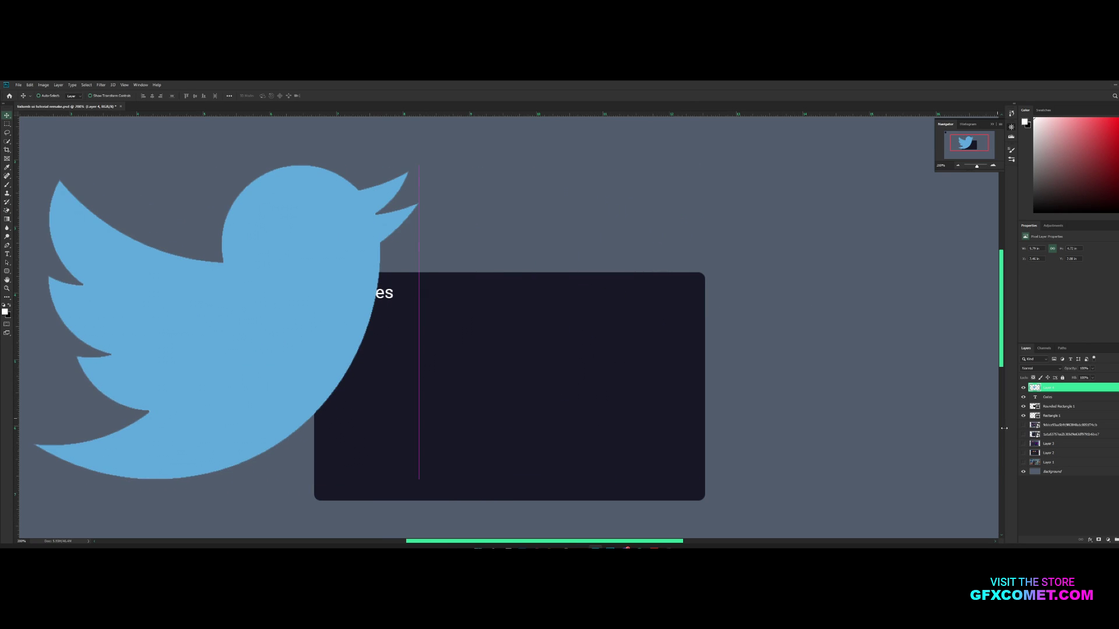
# Step: Sample the teal from the Inbox mockup's Track New Task button and fill the bird with it
pyautogui.click(1023, 434)
pyautogui.moveTo(522, 309); pyautogui.dragTo(720, 352)
pyautogui.click(7, 167)
pyautogui.click(335, 220)
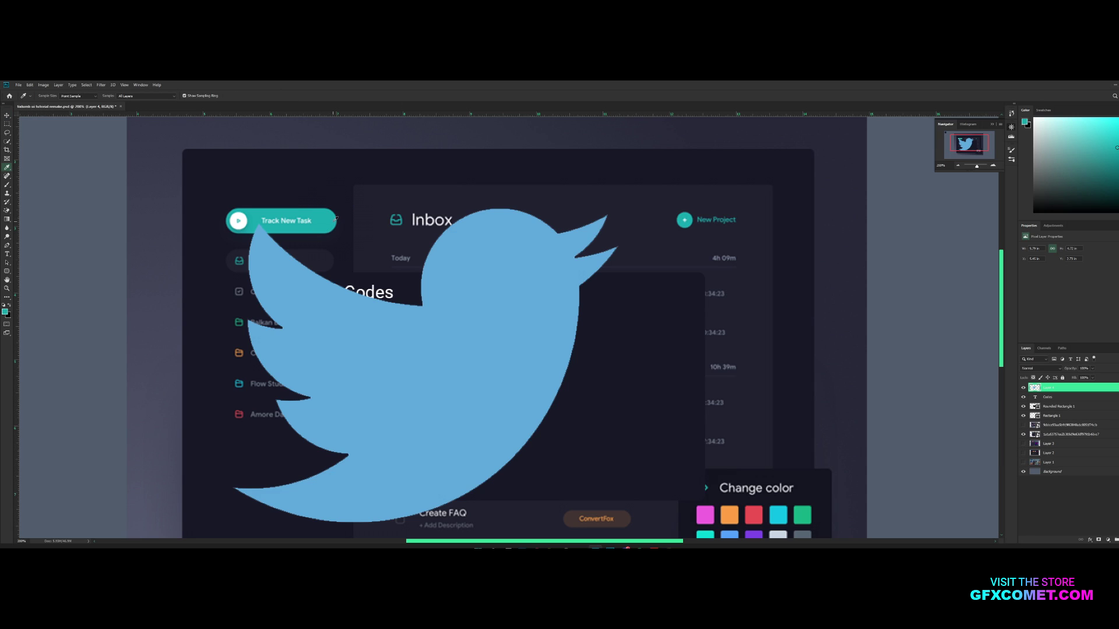
pyautogui.click(315, 215)
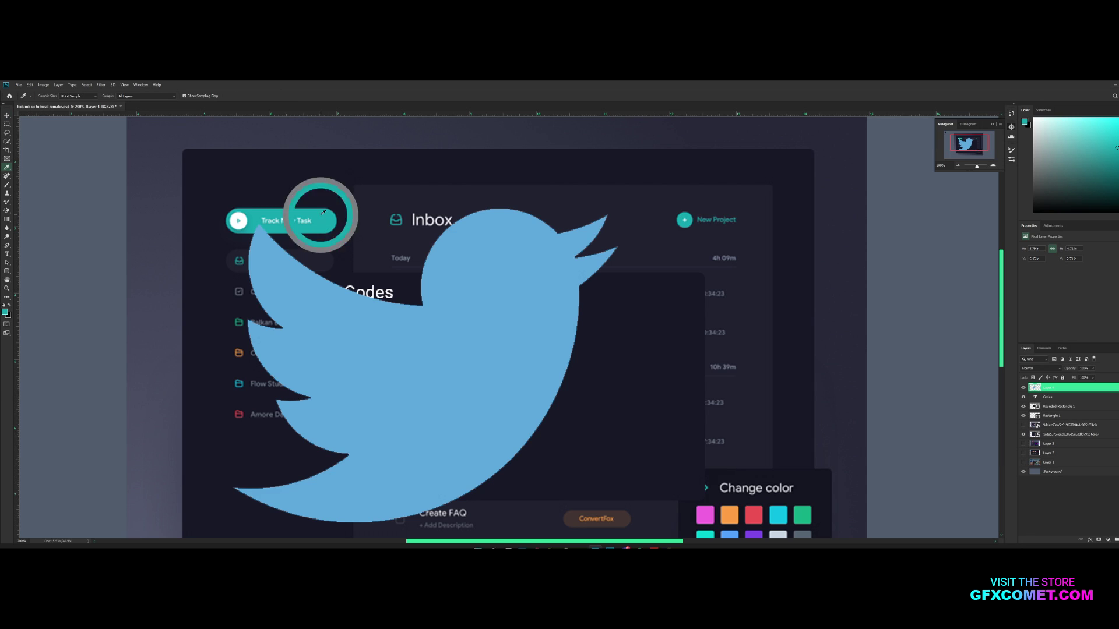
pyautogui.click(1023, 435)
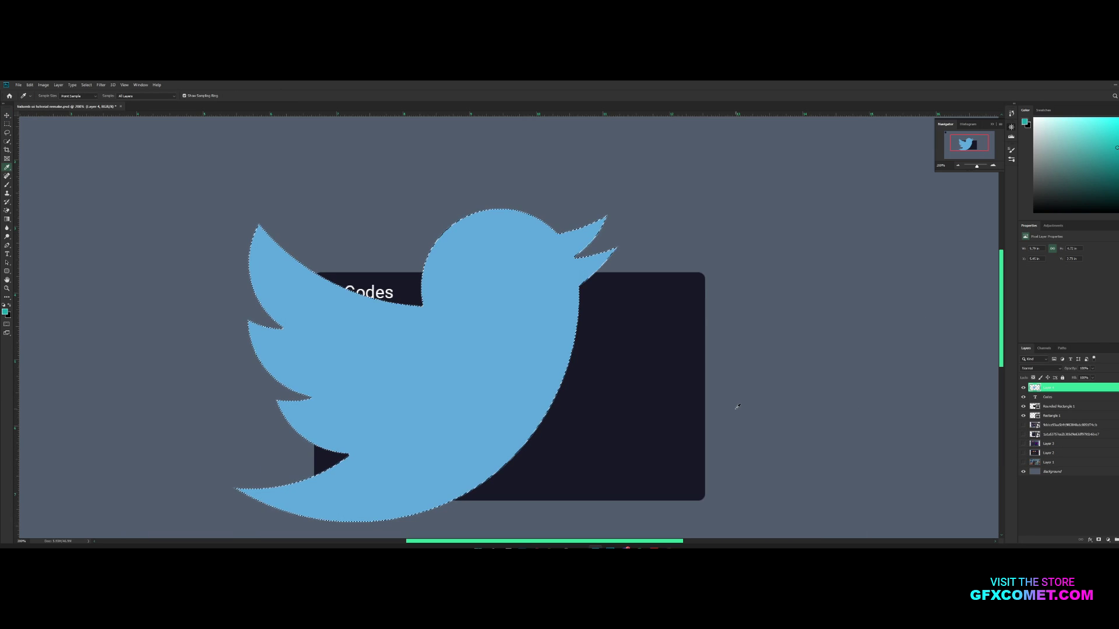
pyautogui.hotkey('shift', 'alt', 'BackSpace')
# Step: Scale the bird down to a tiny icon and nudge it just left of 'Codes'
pyautogui.press('v')
pyautogui.hotkey('ctrl', 't')
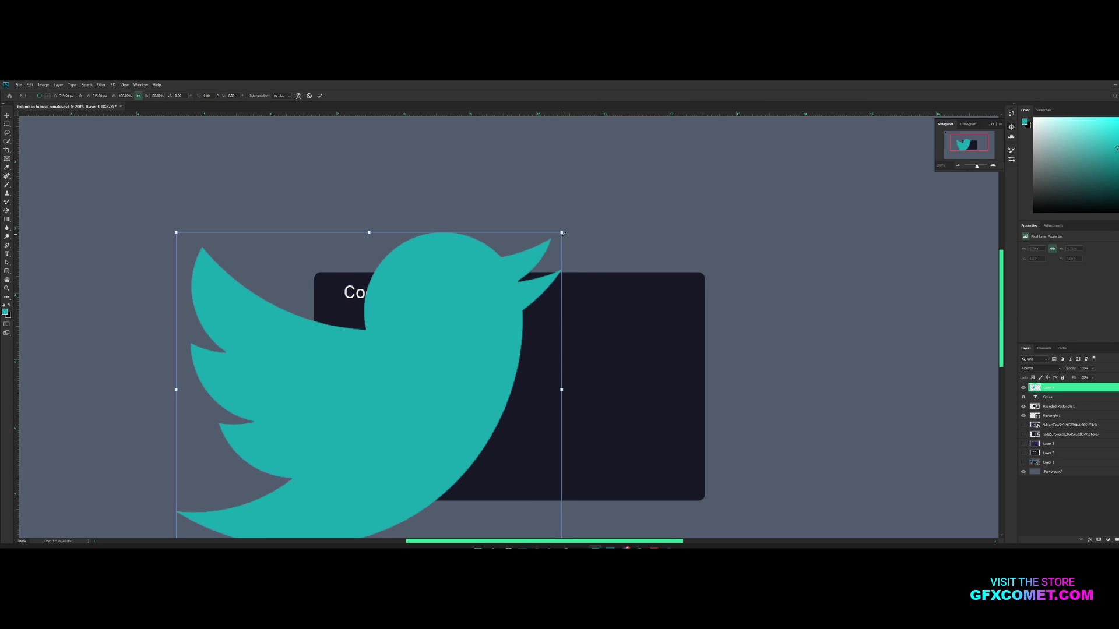
pyautogui.moveTo(559, 231); pyautogui.dragTo(353, 291)
pyautogui.press('Return')
pyautogui.press('Left')
pyautogui.press('Left')
pyautogui.press('Left')
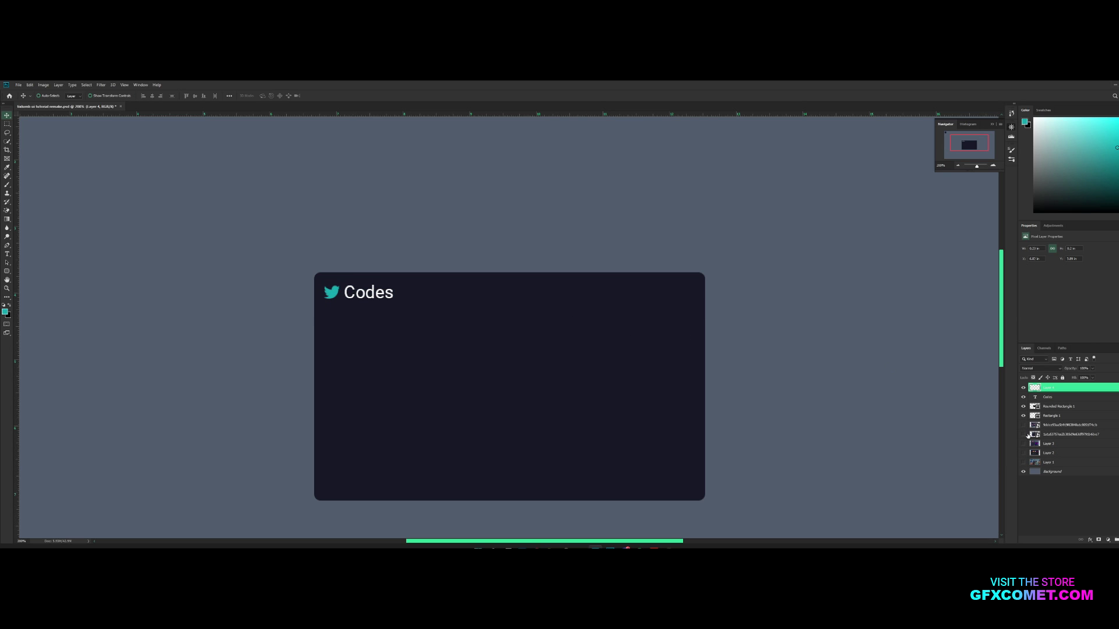
# Step: Show the Inbox reference and add horizontal and vertical guides aligned to its heading and 'Today' label
pyautogui.click(1024, 435)
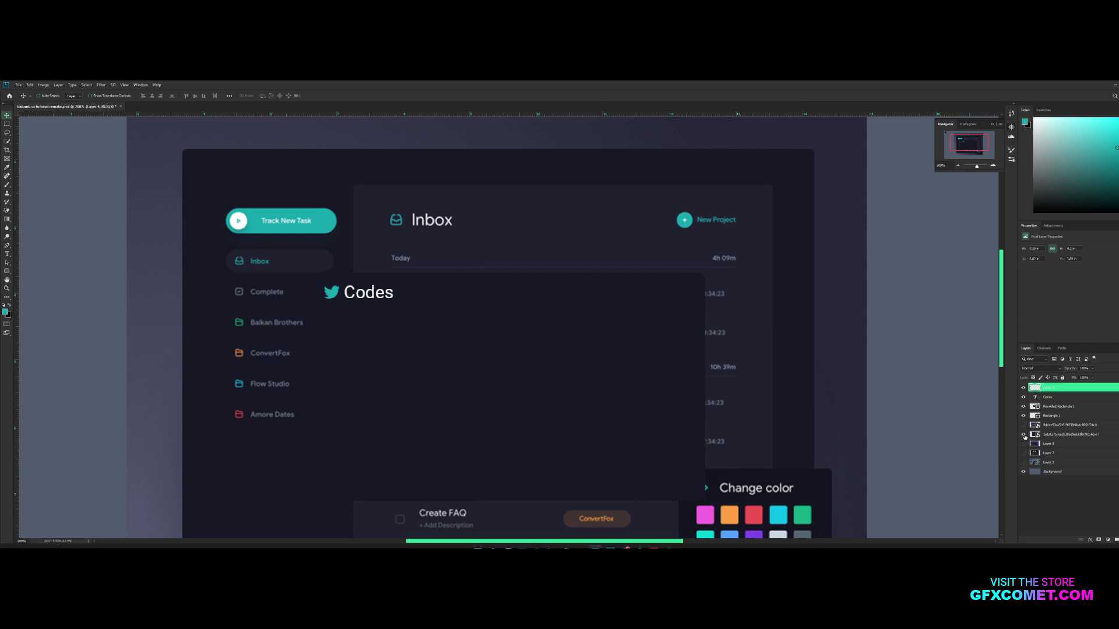
pyautogui.click(1024, 435)
pyautogui.click(1024, 435)
pyautogui.moveTo(486, 114); pyautogui.dragTo(493, 221)
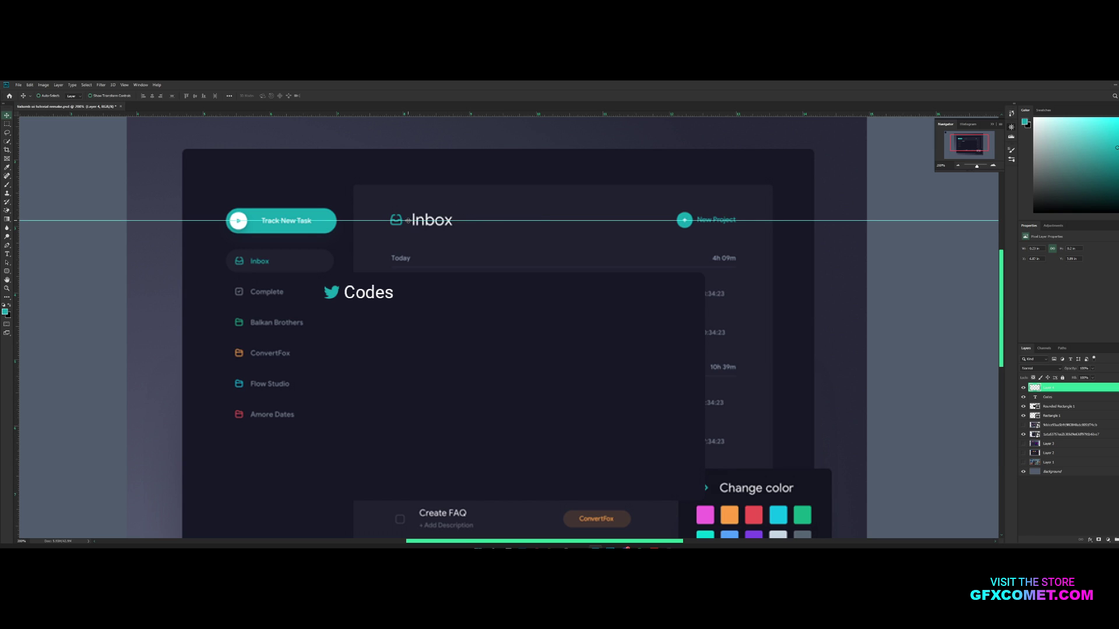
pyautogui.moveTo(407, 220); pyautogui.dragTo(410, 220)
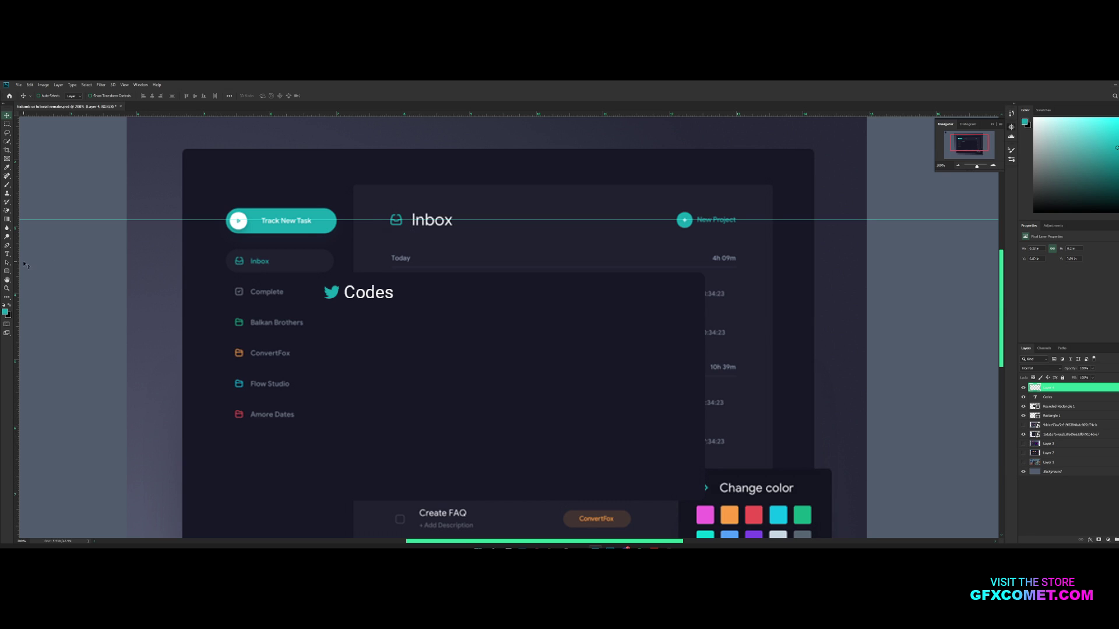
pyautogui.moveTo(16, 265); pyautogui.dragTo(390, 259)
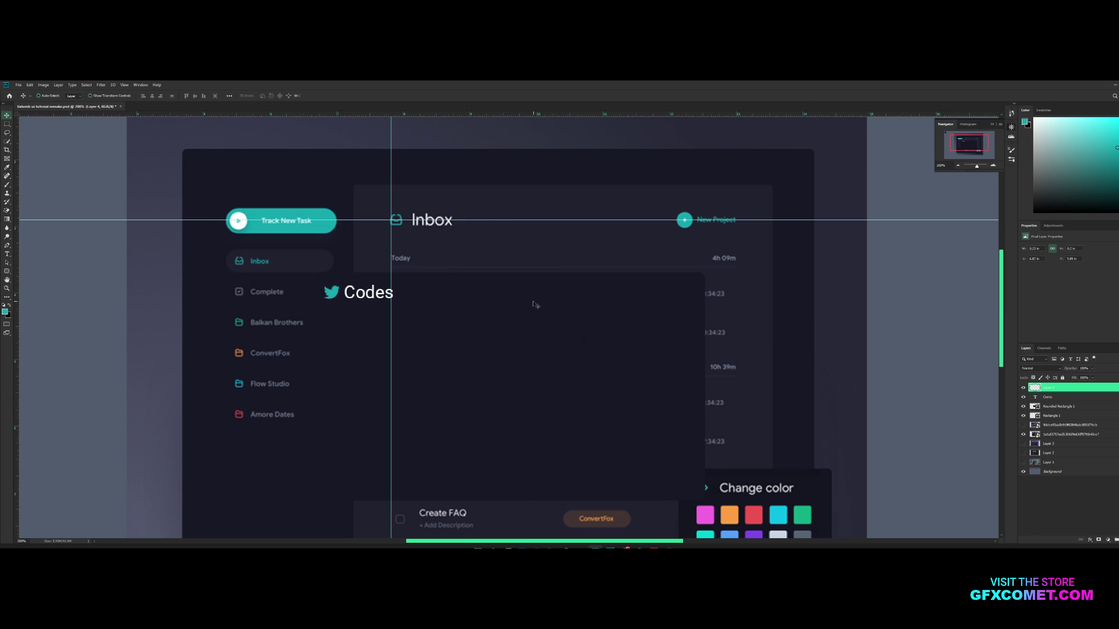
pyautogui.moveTo(20, 220); pyautogui.dragTo(353, 221)
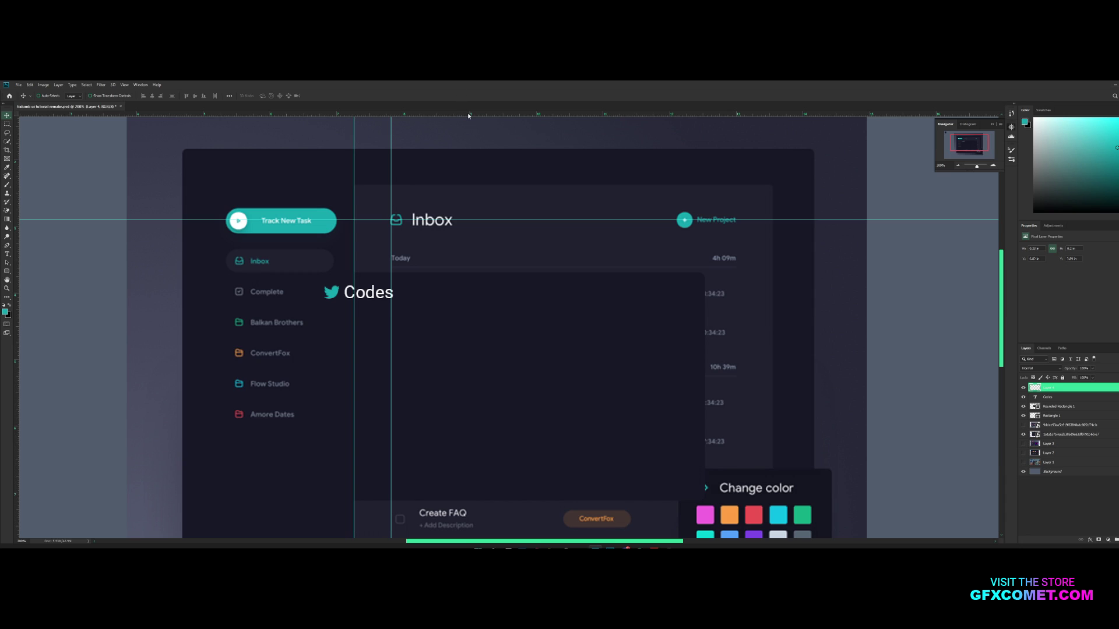
pyautogui.moveTo(468, 115); pyautogui.dragTo(469, 183)
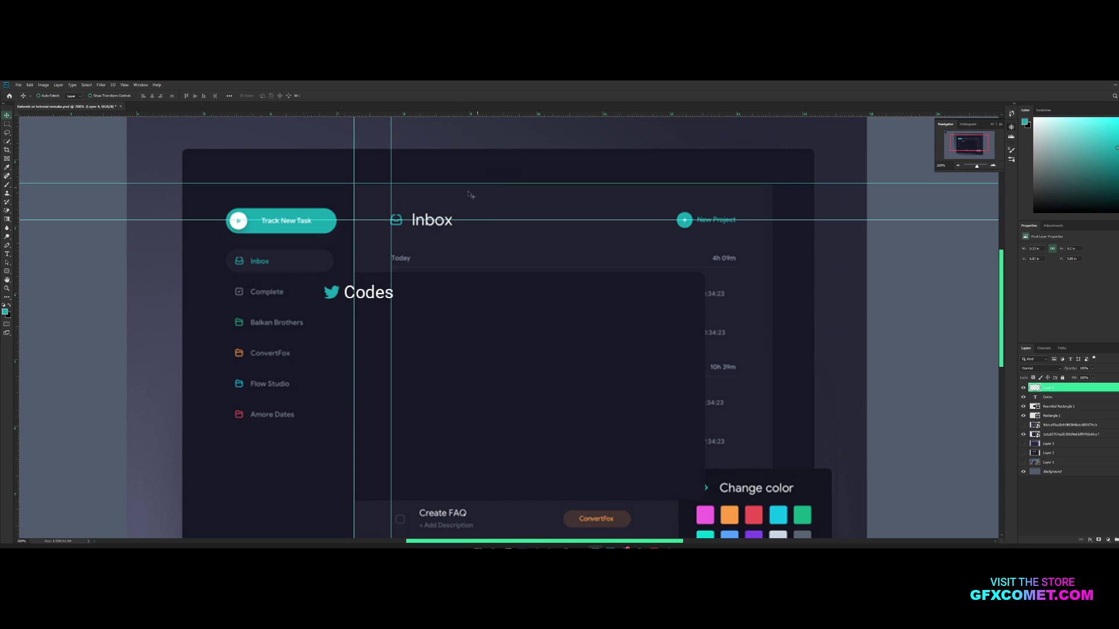
# Step: Hide the Inbox screenshot and move the bird icon and 'Codes' heading together right and down
pyautogui.keyDown('ctrl'); pyautogui.click(1064, 397); pyautogui.keyUp('ctrl')
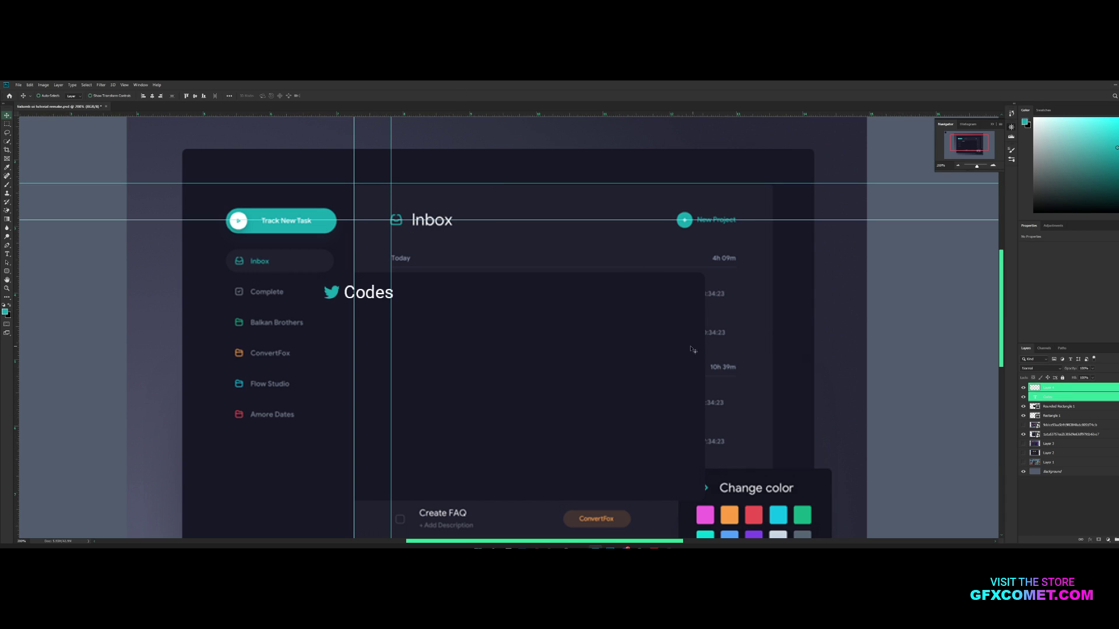
pyautogui.click(1023, 436)
pyautogui.moveTo(440, 292); pyautogui.dragTo(459, 295)
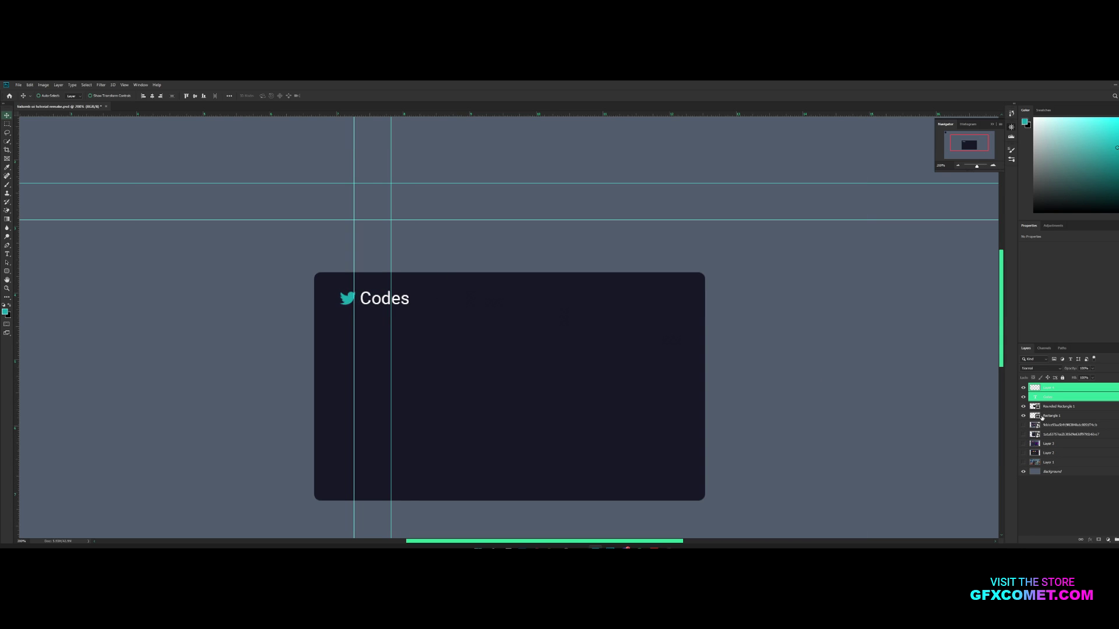
# Step: Rescale the bird icon on Layer 4, hide guides, nudge it left, and reshow the Inbox screenshot
pyautogui.click(1063, 389)
pyautogui.hotkey('ctrl', 't')
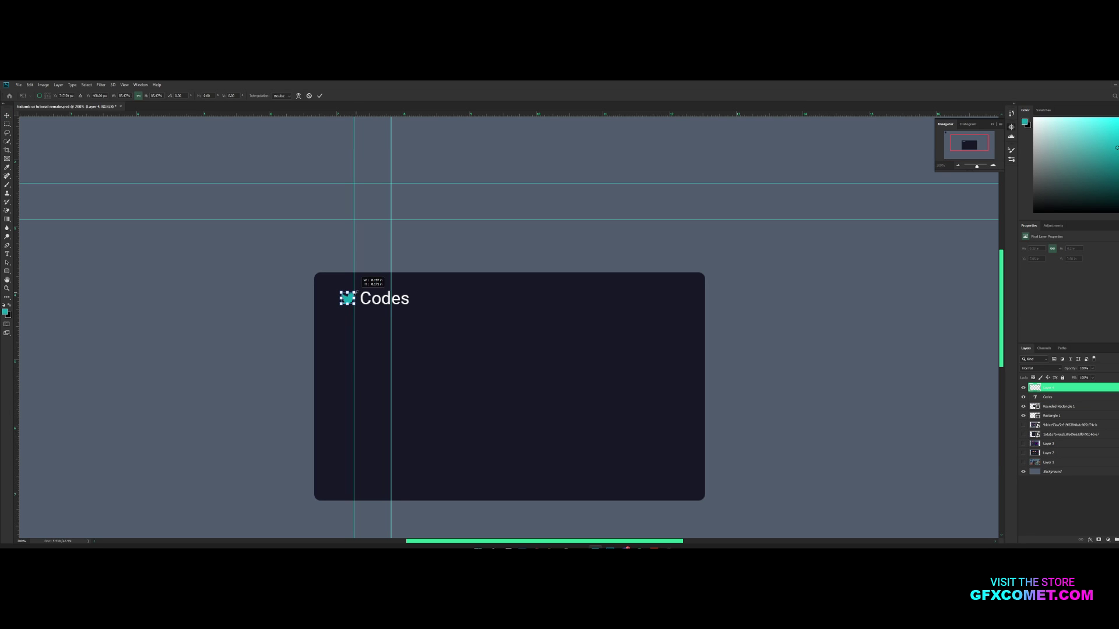
pyautogui.press('Return')
pyautogui.hotkey('ctrl', ';')
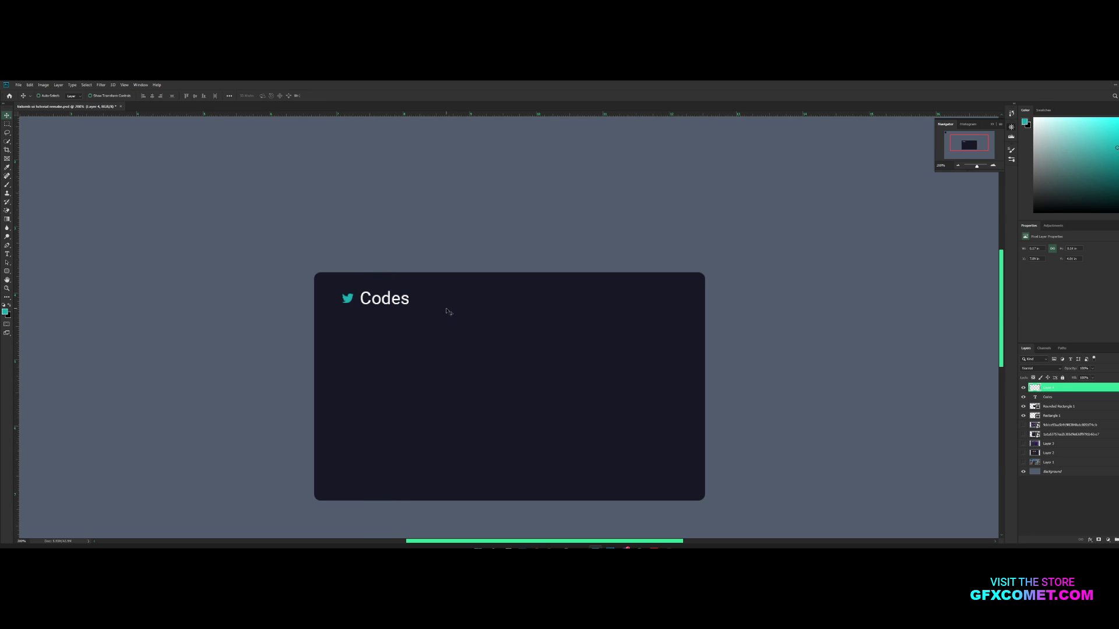
pyautogui.hotkey('ctrl', 't')
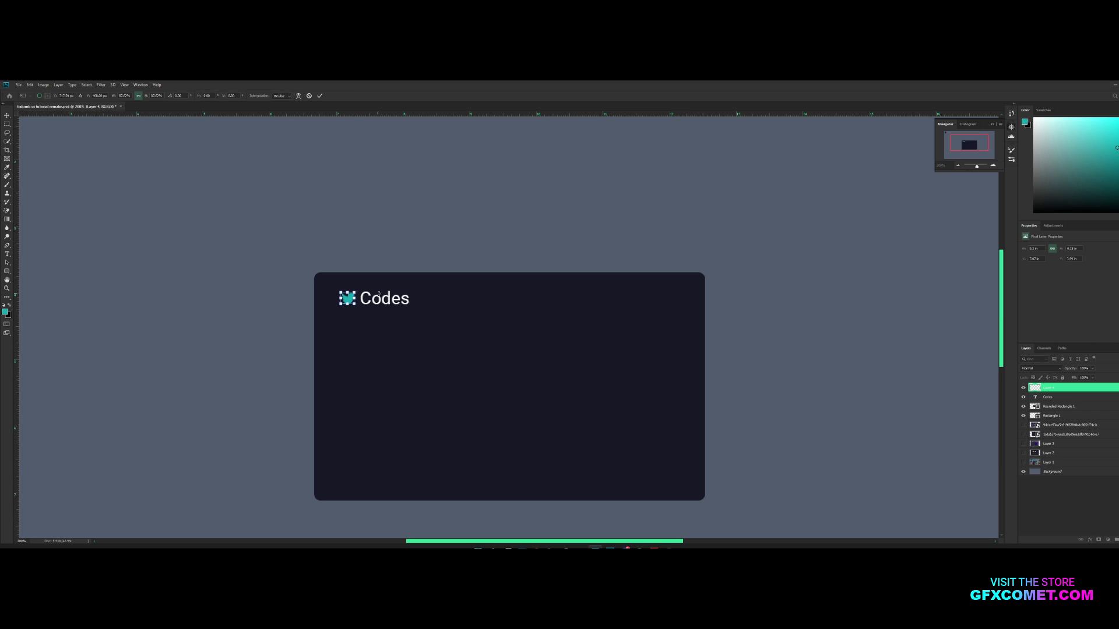
pyautogui.press('Return')
pyautogui.moveTo(378, 296); pyautogui.dragTo(378, 298)
pyautogui.press('Left')
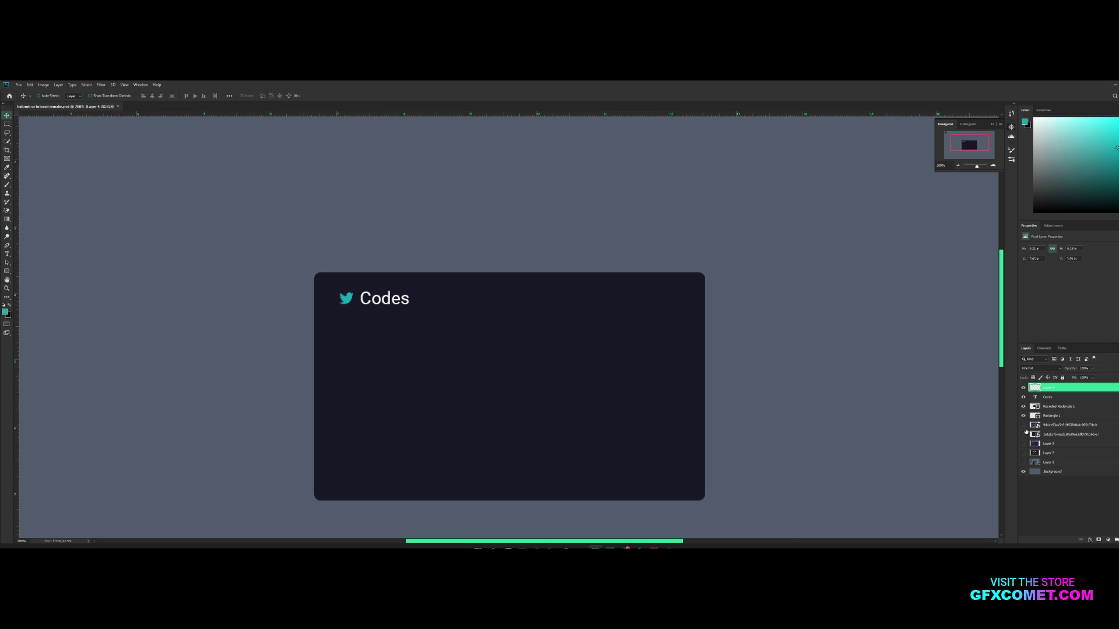
pyautogui.click(1024, 434)
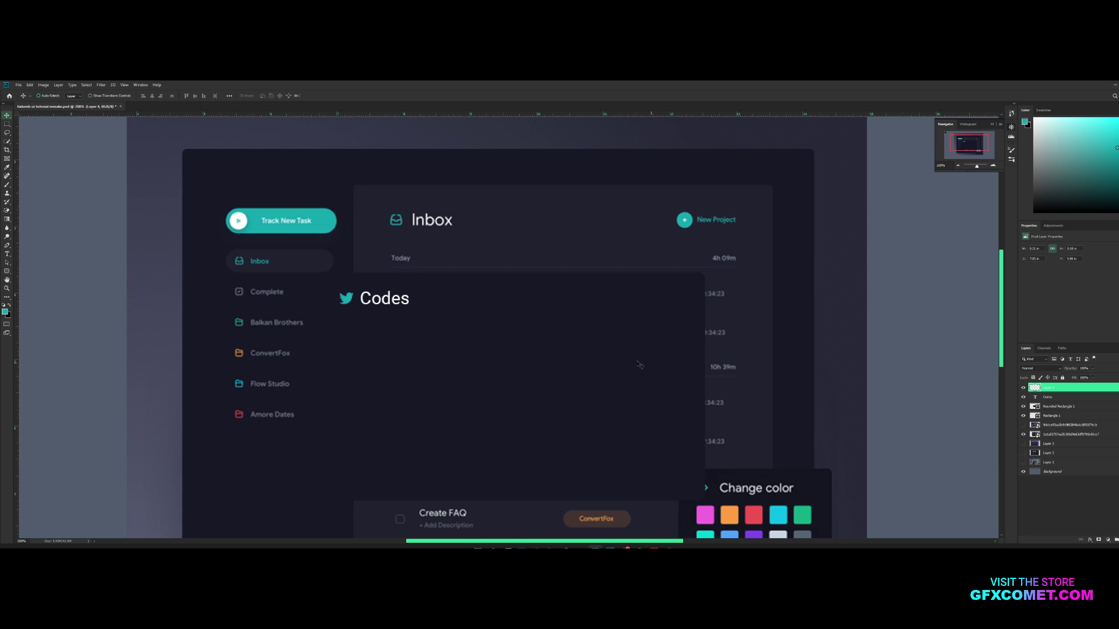
# Step: Scale the Codes heading down to 17.22 pt and align it with a new horizontal guide
pyautogui.click(396, 302)
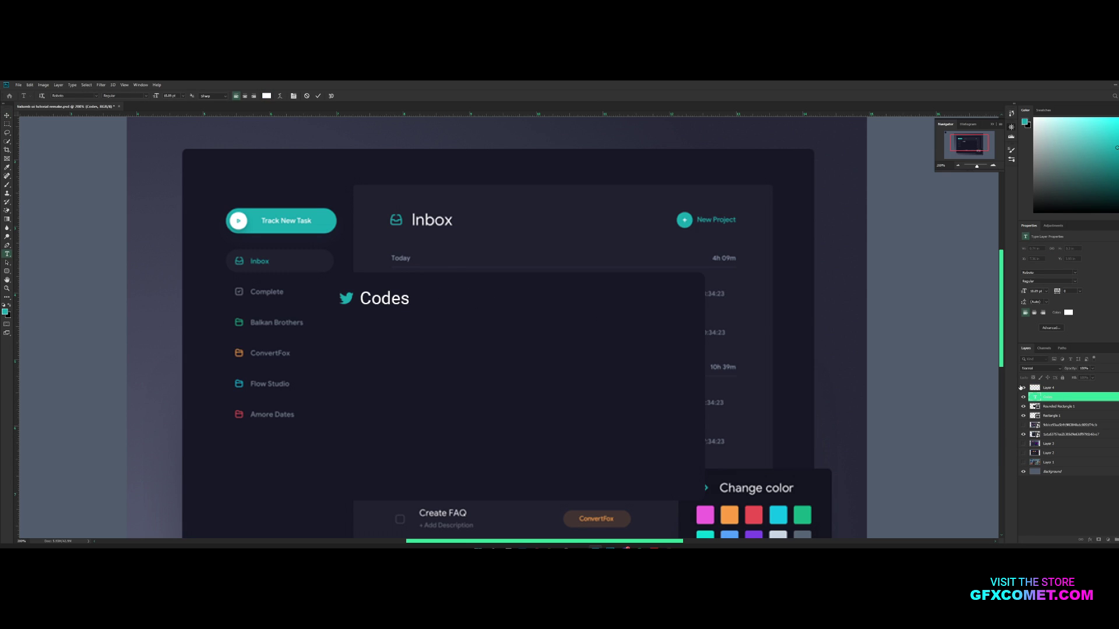
pyautogui.hotkey('ctrl', 't')
pyautogui.moveTo(410, 292); pyautogui.dragTo(406, 291)
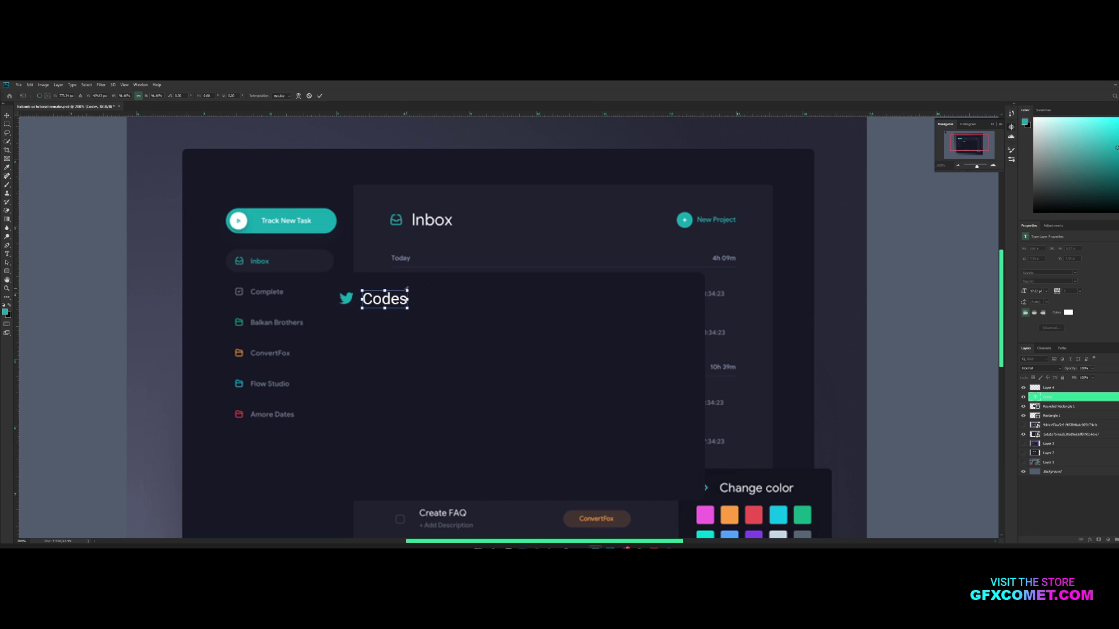
pyautogui.press('Return')
pyautogui.moveTo(434, 113); pyautogui.dragTo(455, 298)
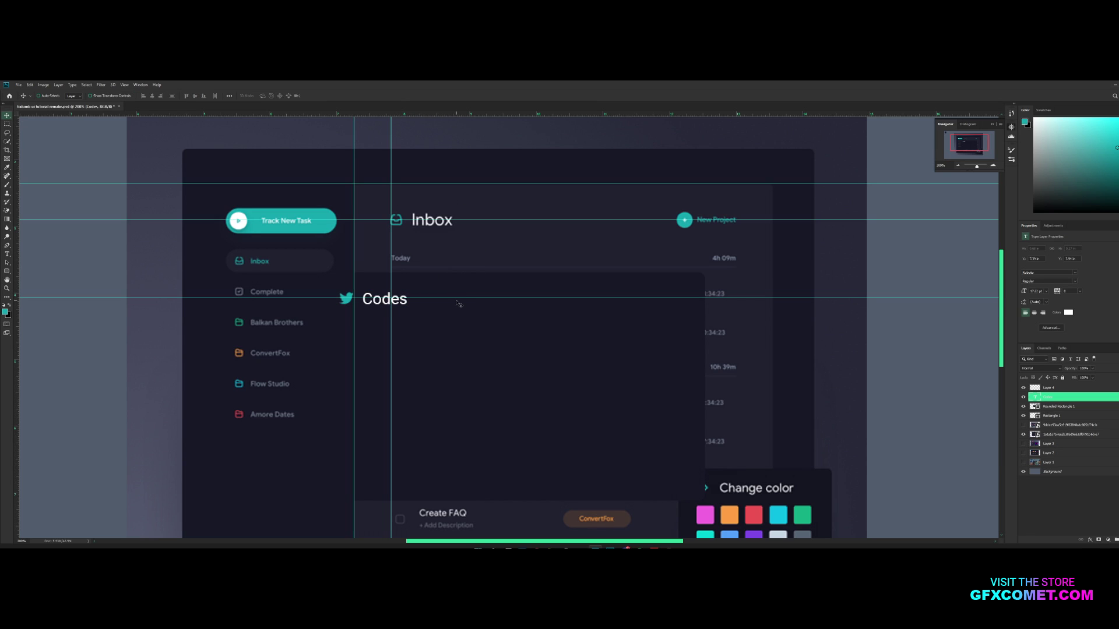
pyautogui.press('Up')
pyautogui.press('Left')
pyautogui.hotkey('ctrl', ';')
# Step: Give the Codes heading a soft off-white text colour
pyautogui.doubleClick(384, 297)
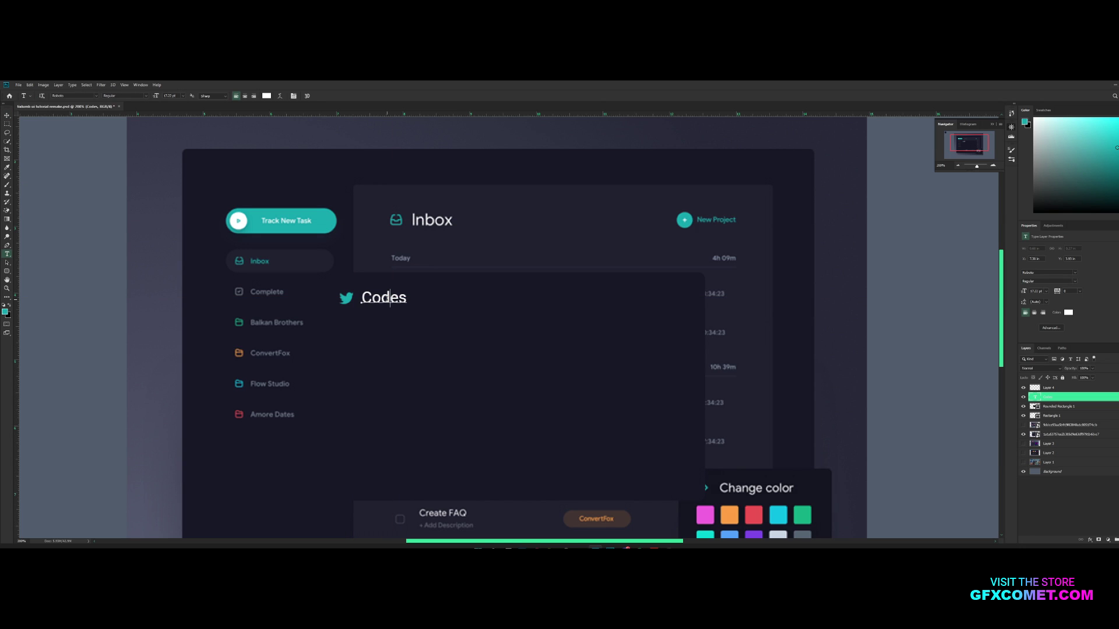
pyautogui.click(267, 96)
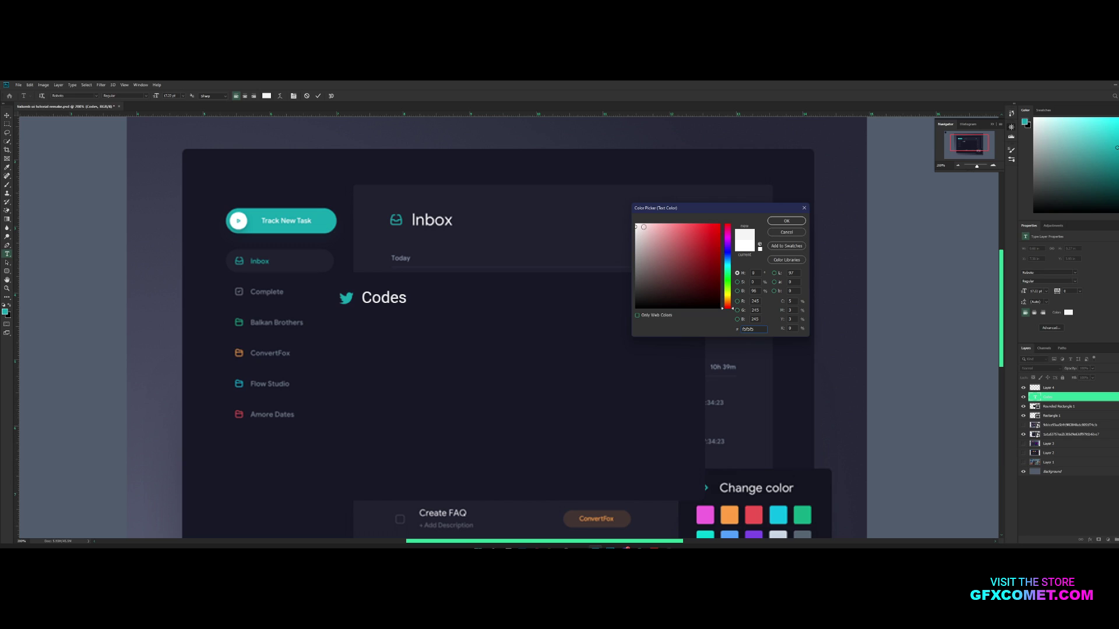
pyautogui.click(786, 221)
pyautogui.click(1059, 399)
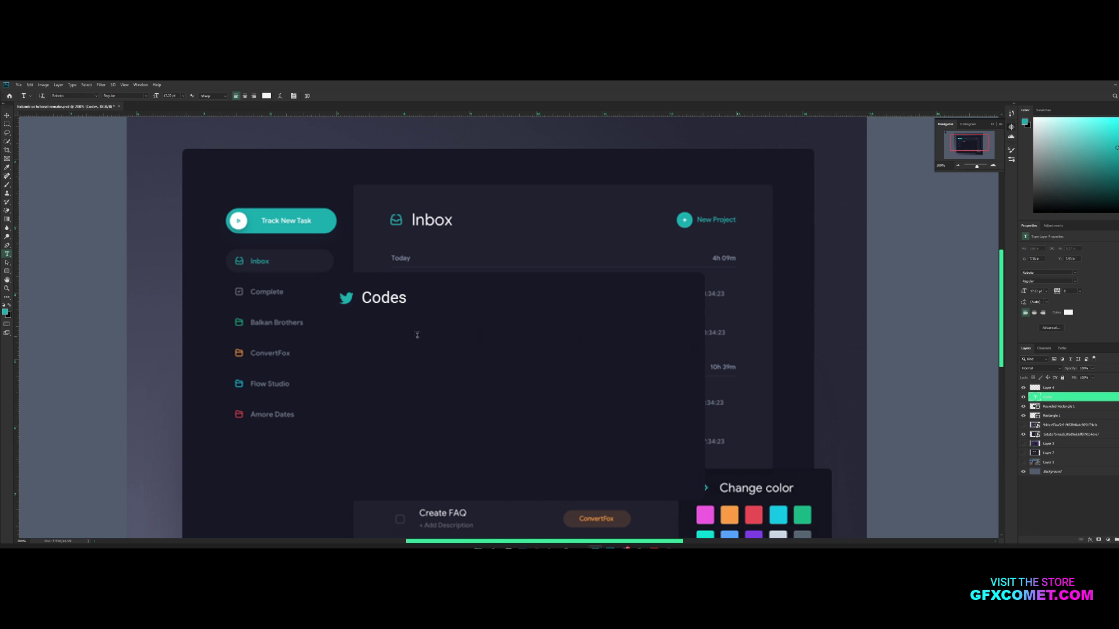
# Step: Move the inbox screenshot layer about 150 px left behind the card
pyautogui.press('v')
pyautogui.click(1023, 434)
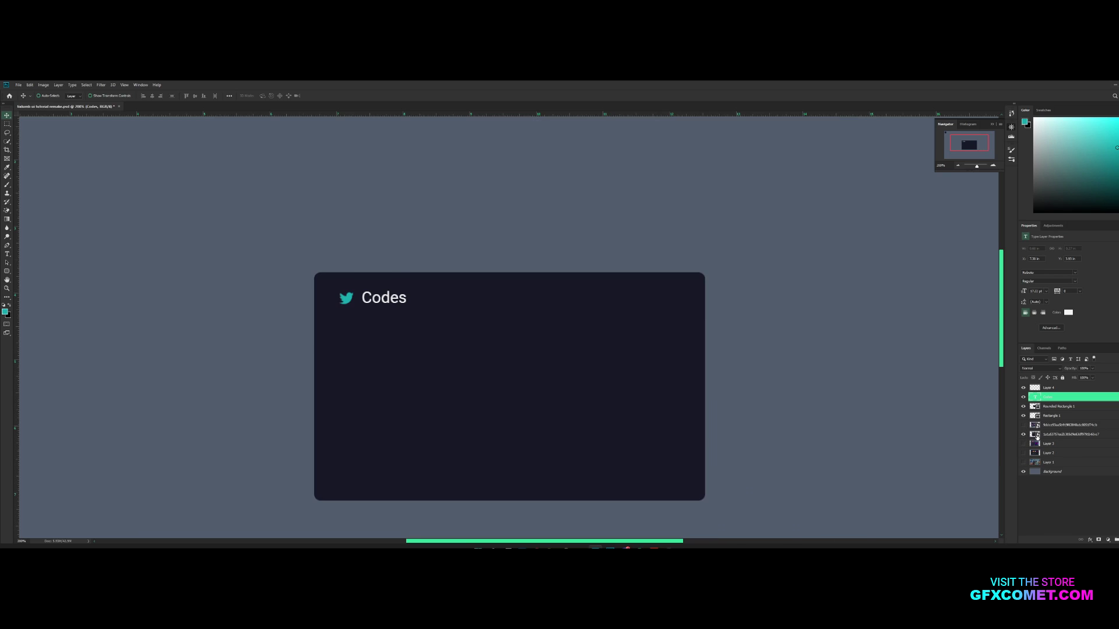
pyautogui.click(1023, 434)
pyautogui.click(1066, 434)
pyautogui.moveTo(632, 403); pyautogui.dragTo(559, 366)
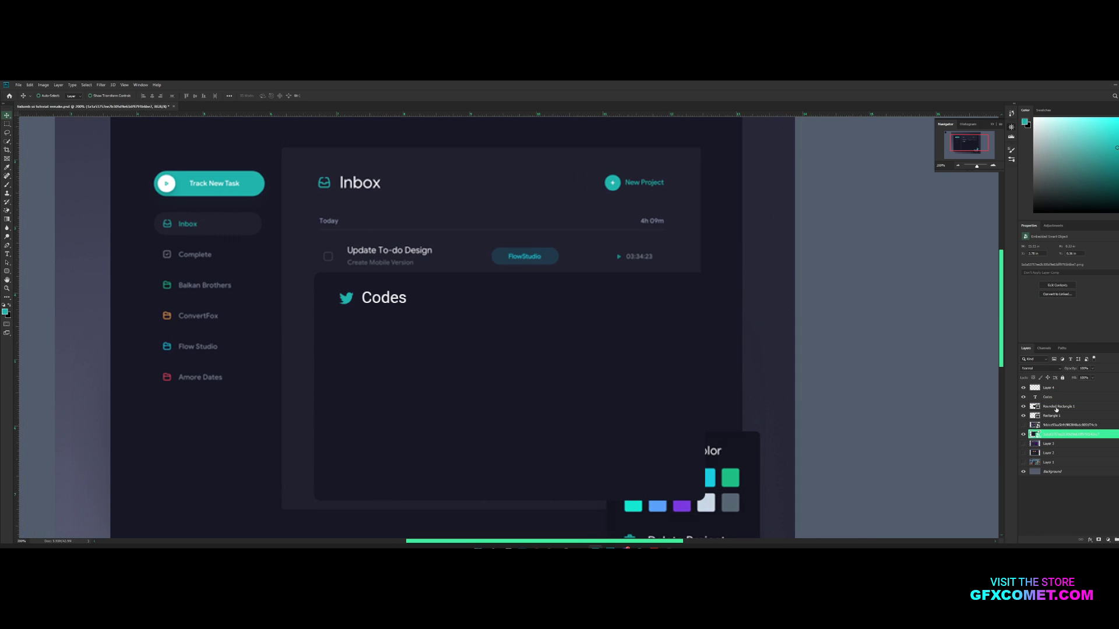
# Step: Select the bird icon and Codes heading together, nudge them into place, and save the document
pyautogui.click(1065, 388)
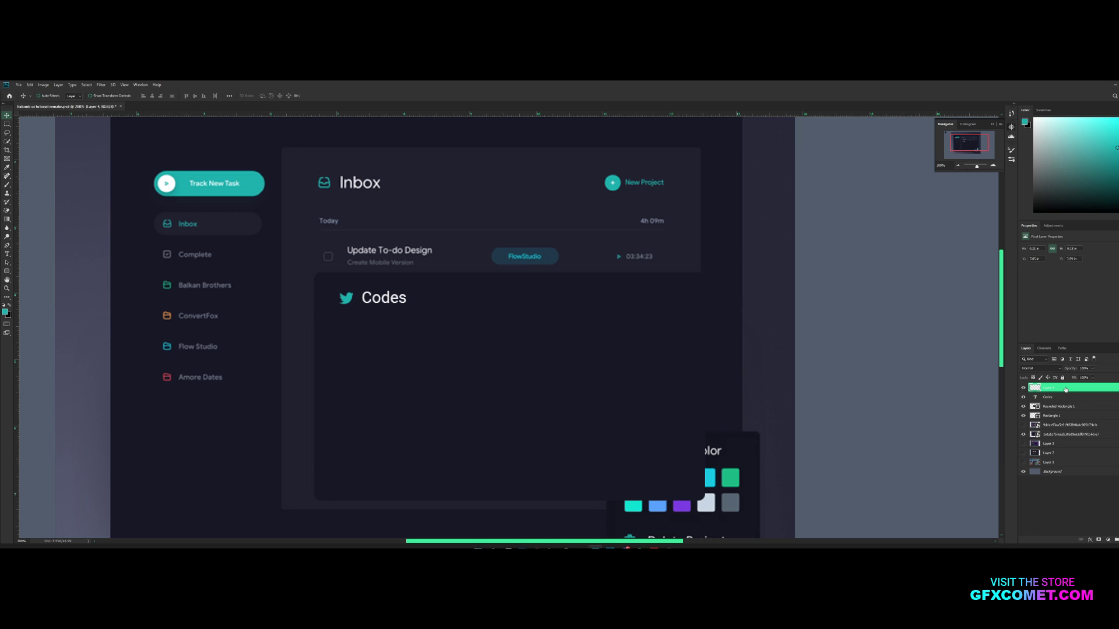
pyautogui.keyDown('shift'); pyautogui.click(1049, 397); pyautogui.keyUp('shift')
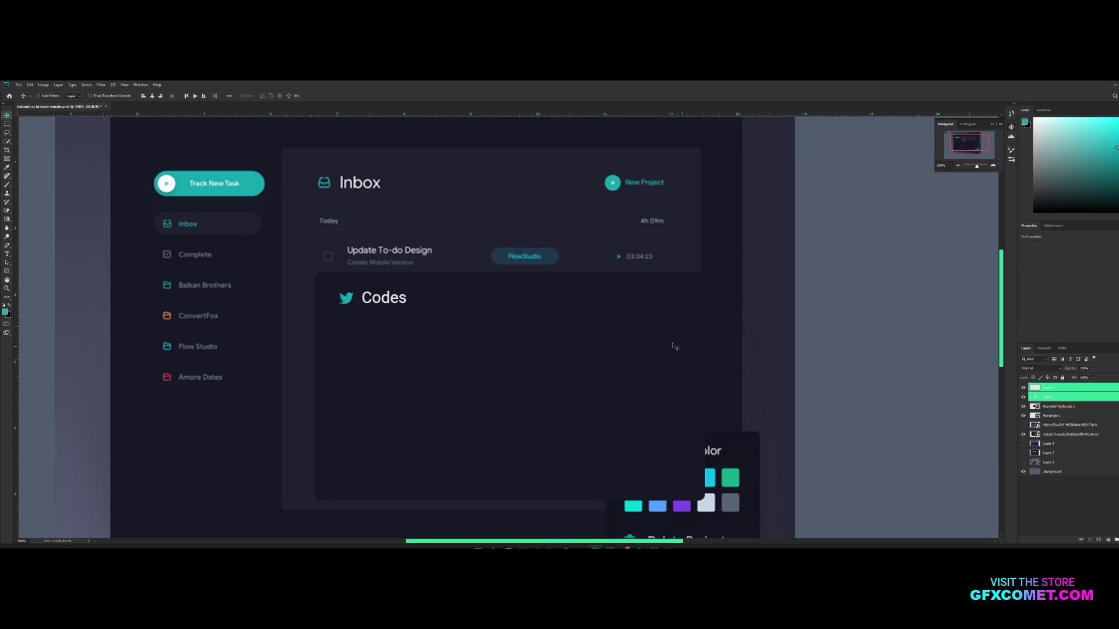
pyautogui.moveTo(516, 322); pyautogui.dragTo(509, 332)
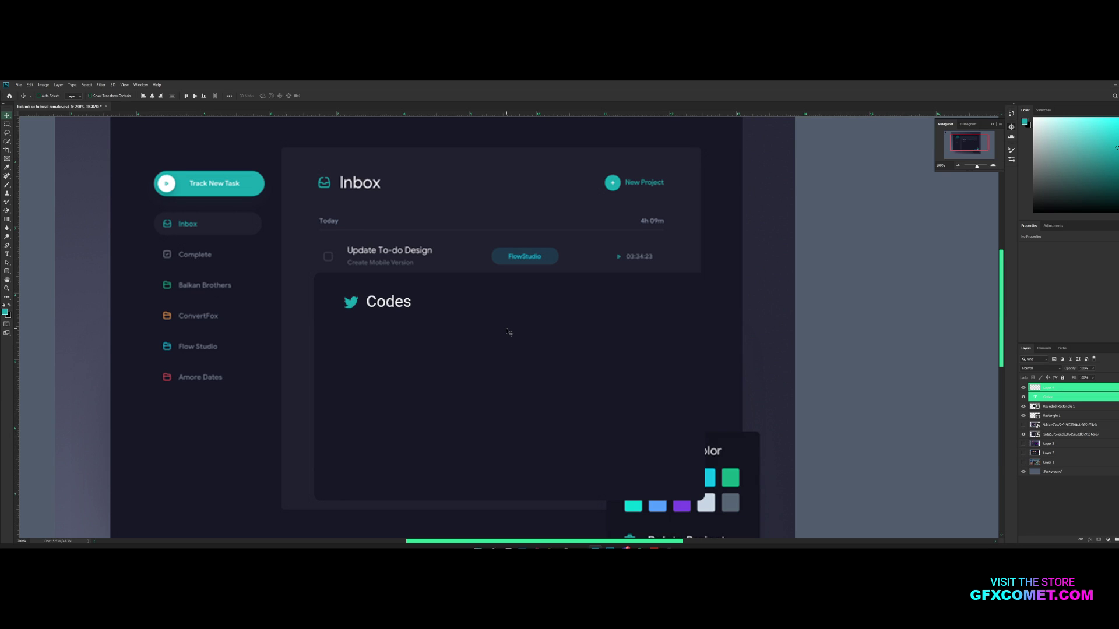
pyautogui.hotkey('ctrl', 's')
# Step: Fine-tune the pair 1 px right and back, then zoom out to view the Codes card
pyautogui.press('Right')
pyautogui.press('Left')
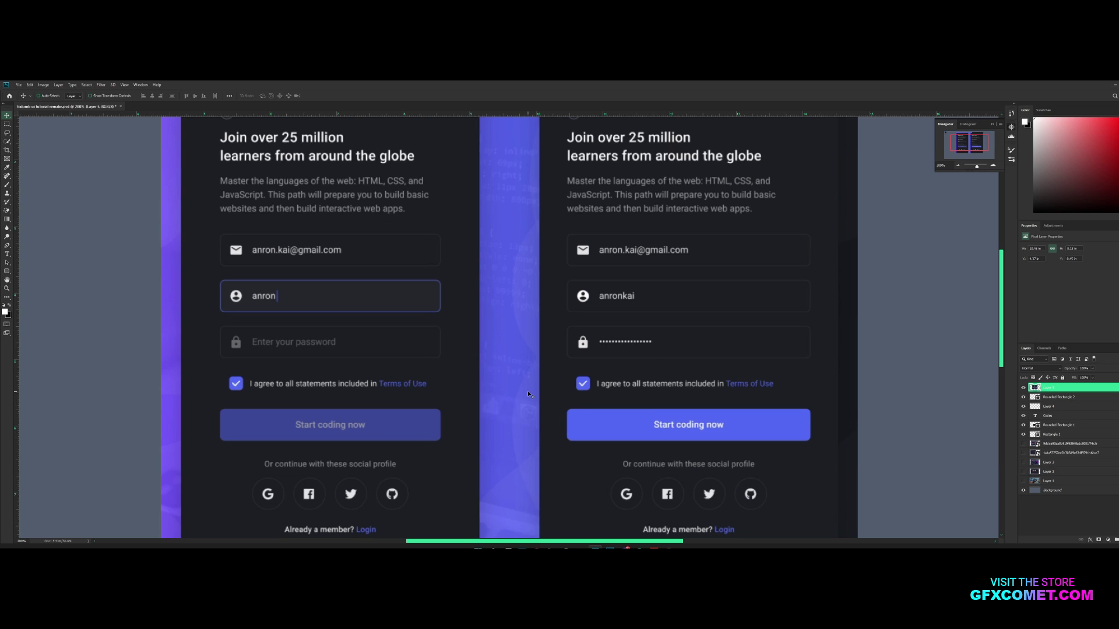
pyautogui.hotkey('ctrl', '-')
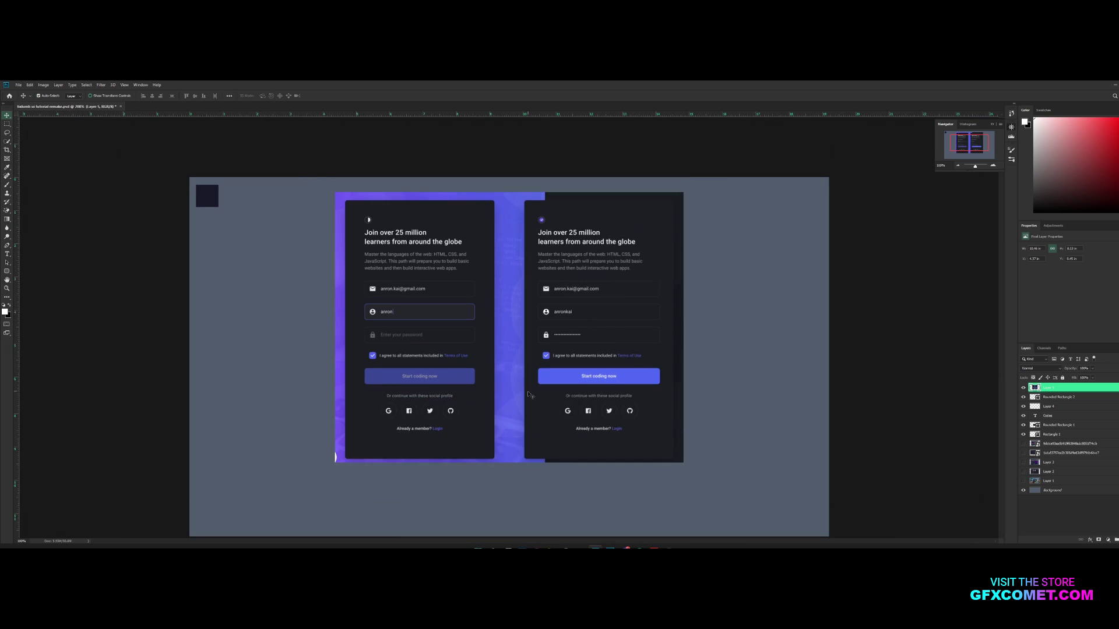
pyautogui.moveTo(618, 320); pyautogui.dragTo(881, 320)
# Step: Duplicate the Codes text layer and place the copy just below the heading
pyautogui.hotkey('ctrl', '+')
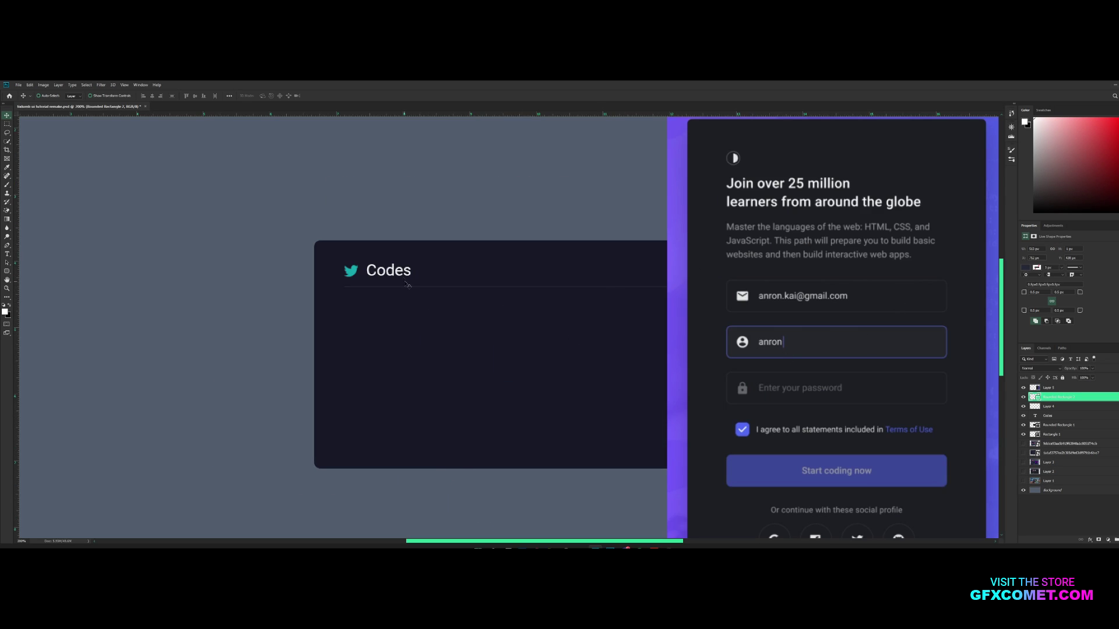
pyautogui.click(477, 281)
pyautogui.hotkey('ctrl', 'j')
pyautogui.hotkey('ctrl', ']')
pyautogui.hotkey('ctrl', ']')
pyautogui.moveTo(455, 277); pyautogui.dragTo(439, 307)
# Step: Set the duplicate to 12 pt and add a vertical guide at its left edge
pyautogui.doubleClick(370, 301)
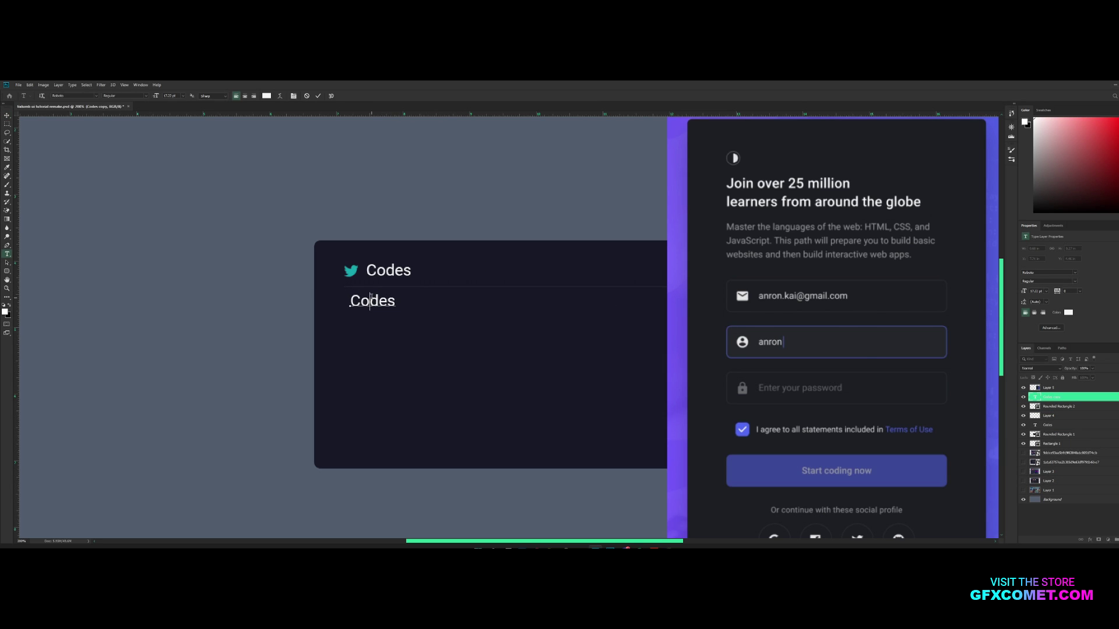
pyautogui.hotkey('ctrl', 'a')
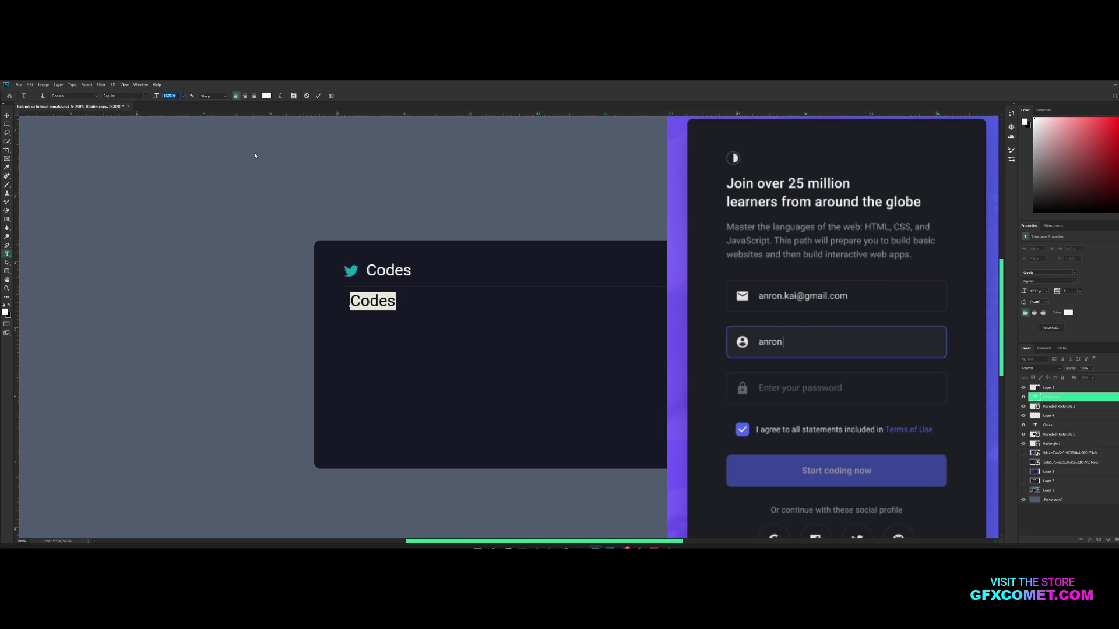
pyautogui.write('12')
pyautogui.press('Return')
pyautogui.hotkey('ctrl', 'Return')
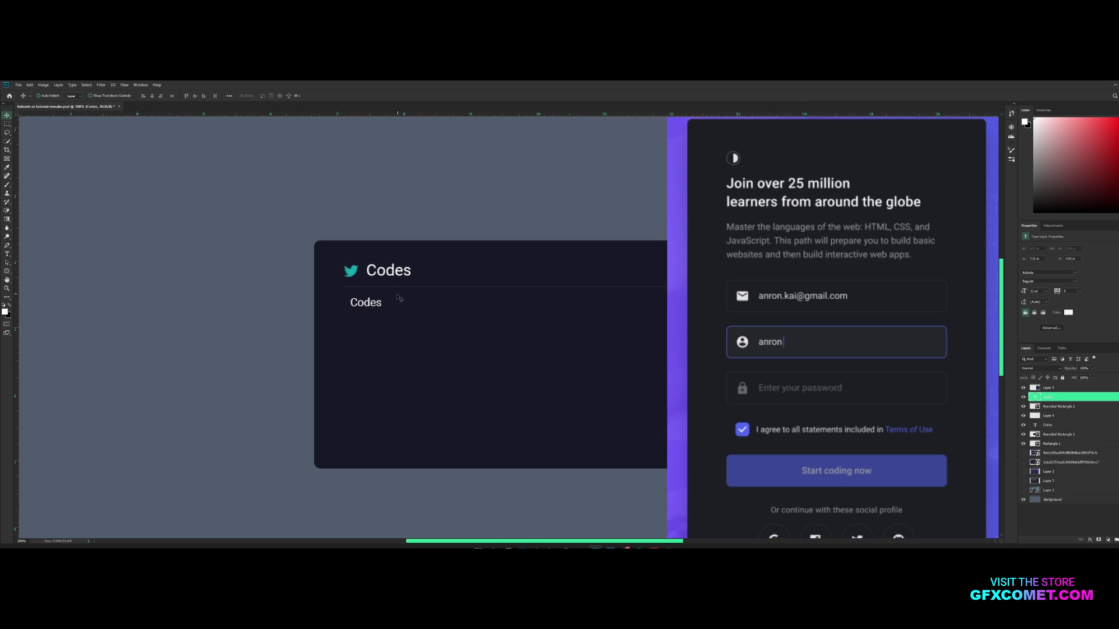
pyautogui.moveTo(15, 269); pyautogui.dragTo(358, 291)
pyautogui.press('t')
pyautogui.doubleClick(361, 300)
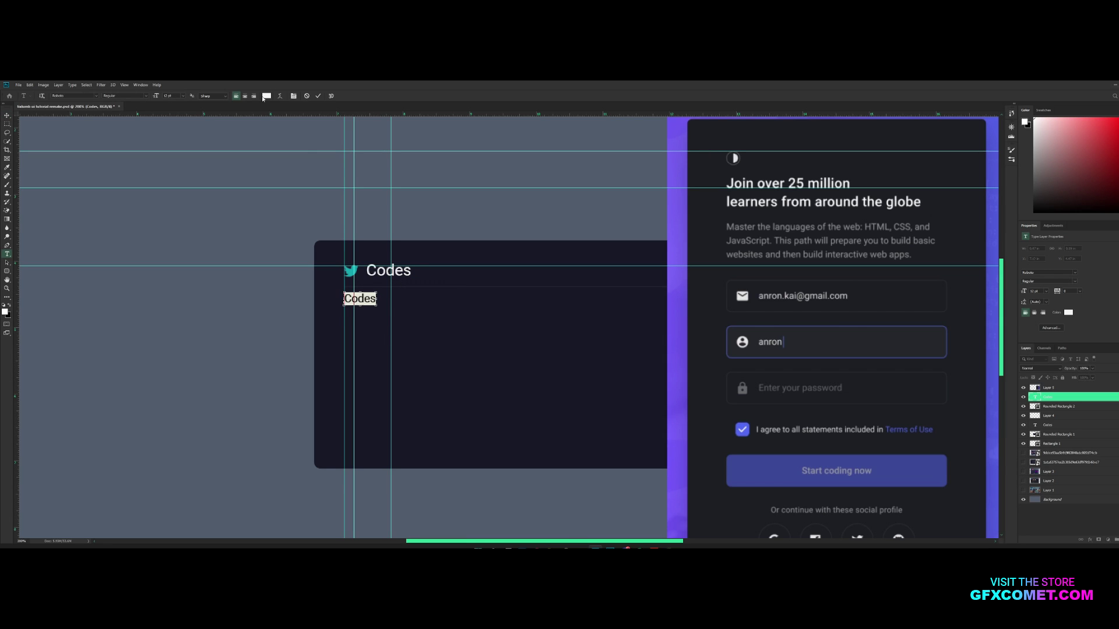
# Step: Nudge the small text down and retype it as 'Redeem codes to be rewarded with special items ingame'
pyautogui.click(7, 115)
pyautogui.press('Down')
pyautogui.press('Down')
pyautogui.press('t')
pyautogui.press('Return')
pyautogui.write('Foll')
pyautogui.hotkey('ctrl', 'a')
pyautogui.write('Redeem your twitter')
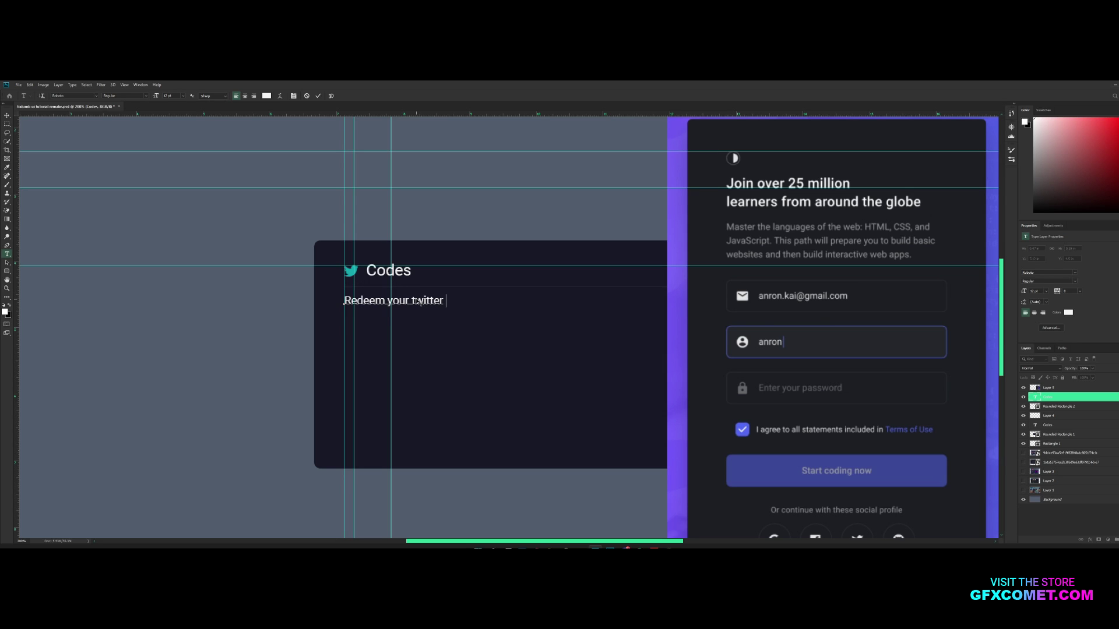
pyautogui.press('BackSpace')
pyautogui.press('BackSpace')
pyautogui.press('BackSpace')
pyautogui.press('BackSpace')
pyautogui.press('BackSpace')
pyautogui.press('BackSpace')
pyautogui.press('BackSpace')
pyautogui.write('speci')
pyautogui.press('BackSpace')
pyautogui.press('BackSpace')
pyautogui.press('BackSpace')
pyautogui.press('BackSpace')
pyautogui.press('BackSpace')
pyautogui.write('codes to')
pyautogui.press('BackSpace')
pyautogui.write('be rewarded with s')
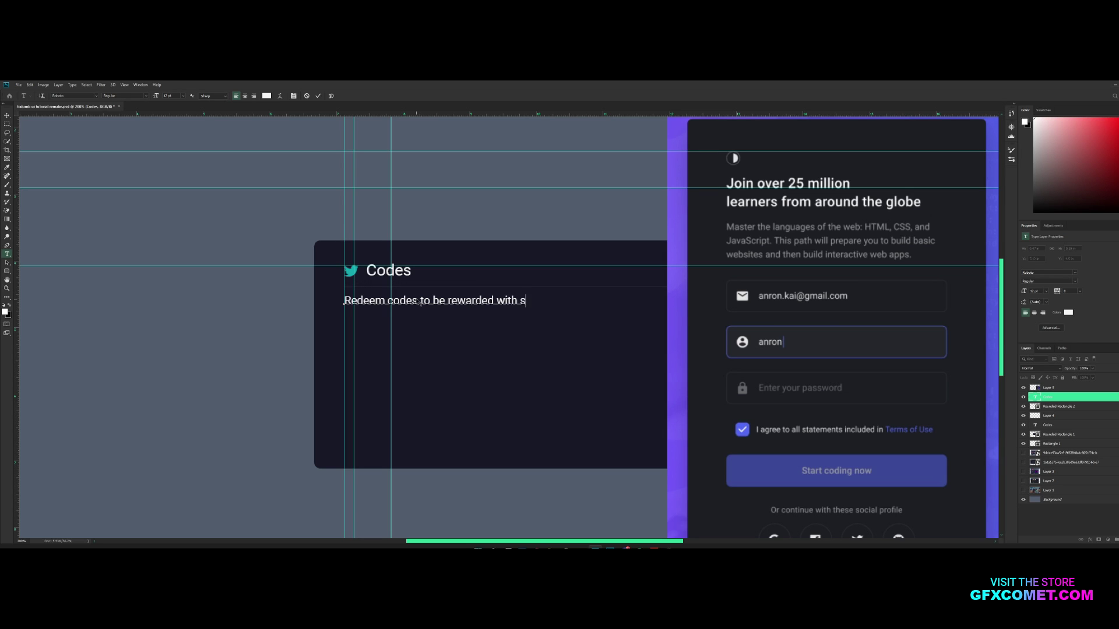
pyautogui.write('pecial items ingam')
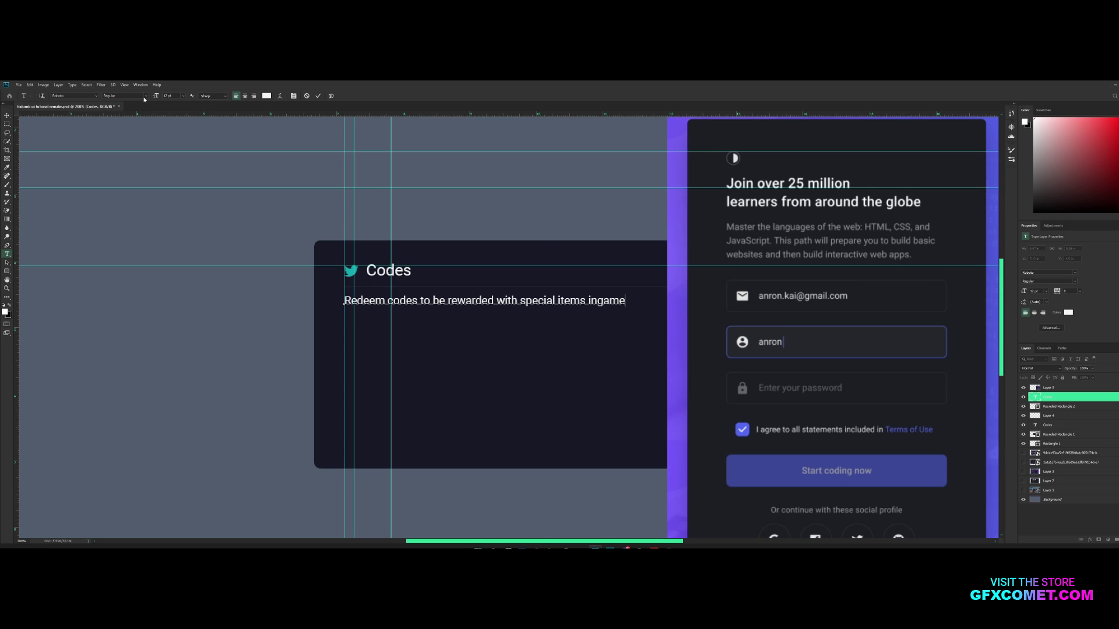
# Step: Make the subtitle Medium weight, hide the guides and nudge it down 1 px
pyautogui.hotkey('ctrl', 'a')
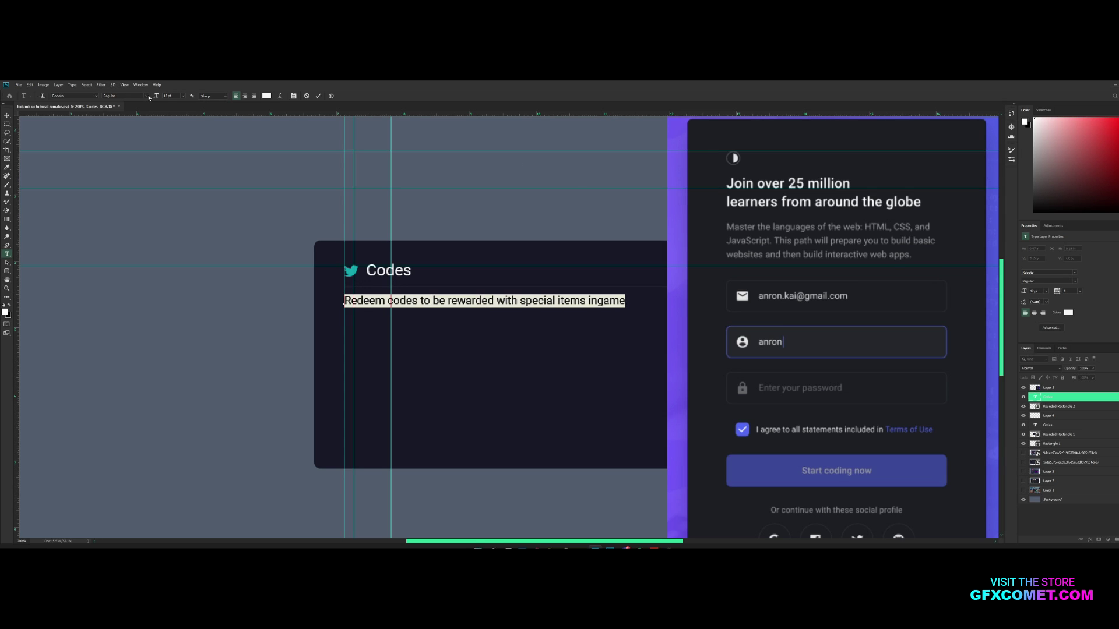
pyautogui.click(147, 96)
pyautogui.click(135, 137)
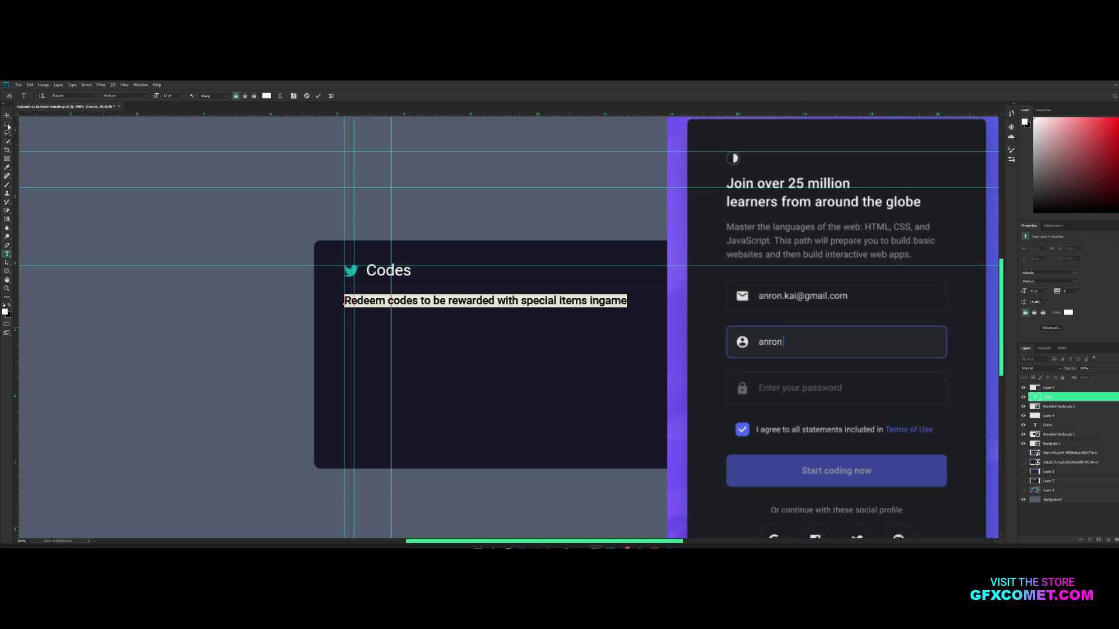
pyautogui.hotkey('ctrl', 'Return')
pyautogui.hotkey('ctrl', ';')
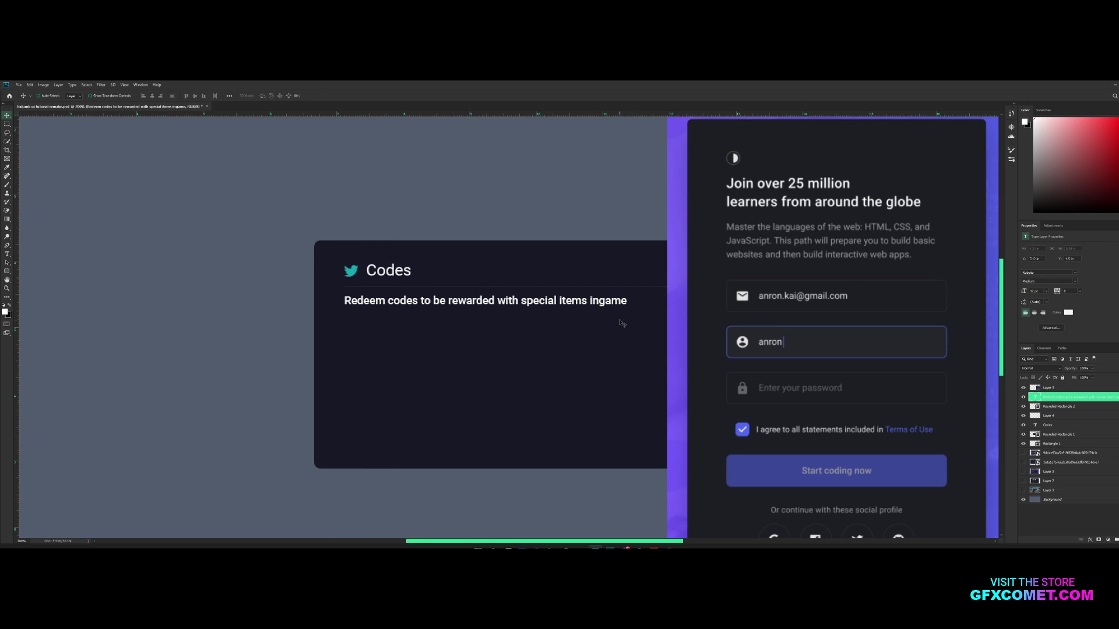
pyautogui.press('Down')
# Step: Check the heading's font weight, then set the subtitle back to Regular weight
pyautogui.doubleClick(1035, 424)
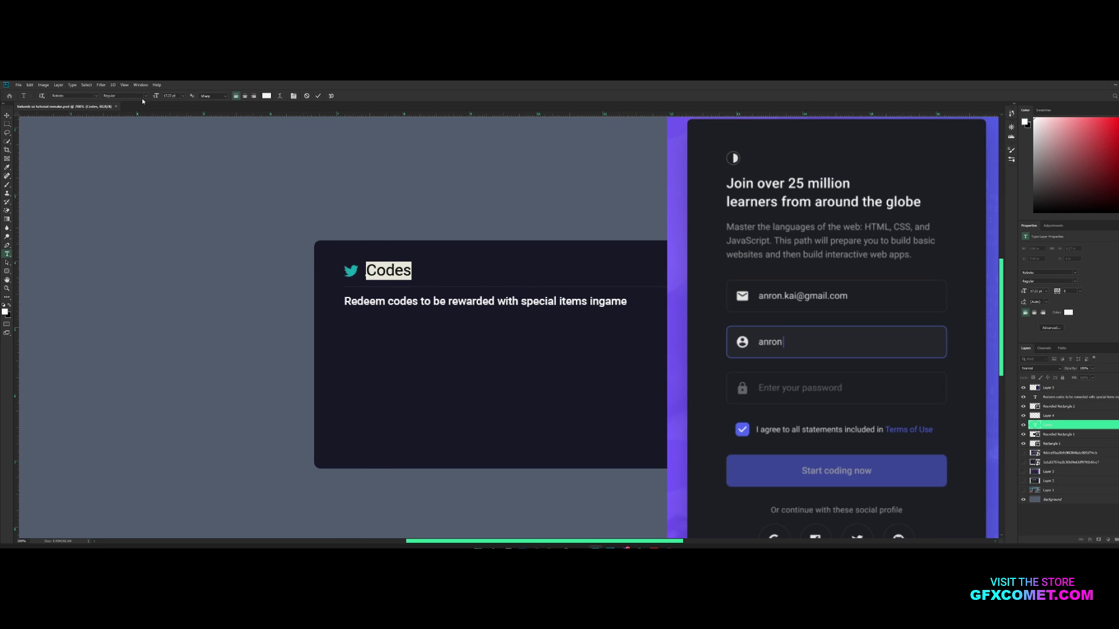
pyautogui.click(124, 96)
pyautogui.click(135, 137)
pyautogui.hotkey('ctrl', 'h')
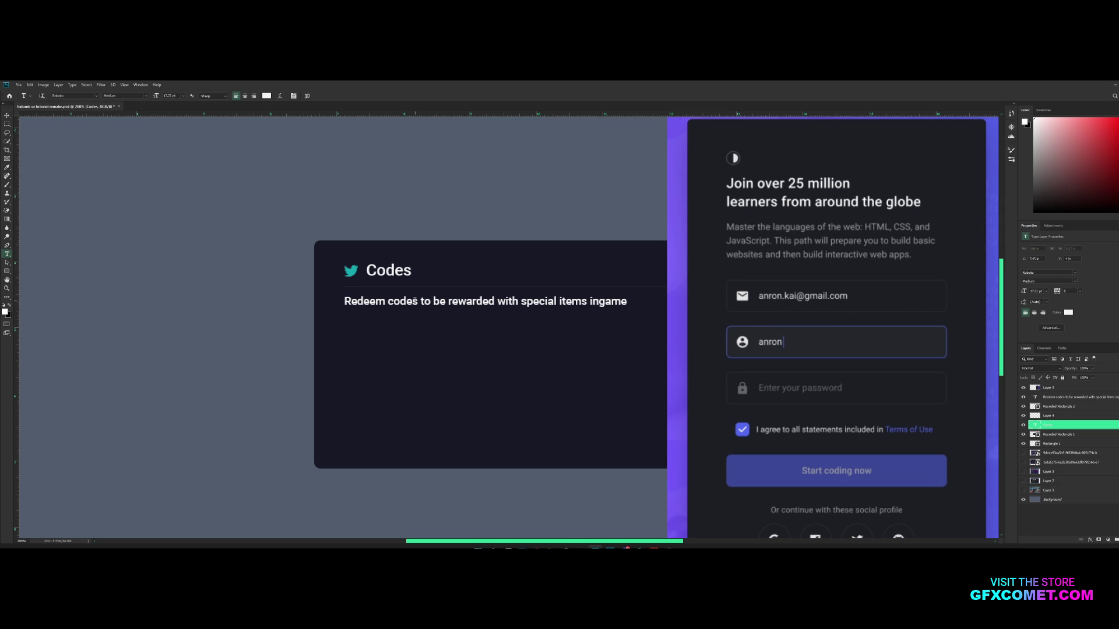
pyautogui.doubleClick(1035, 396)
pyautogui.click(124, 96)
pyautogui.click(129, 123)
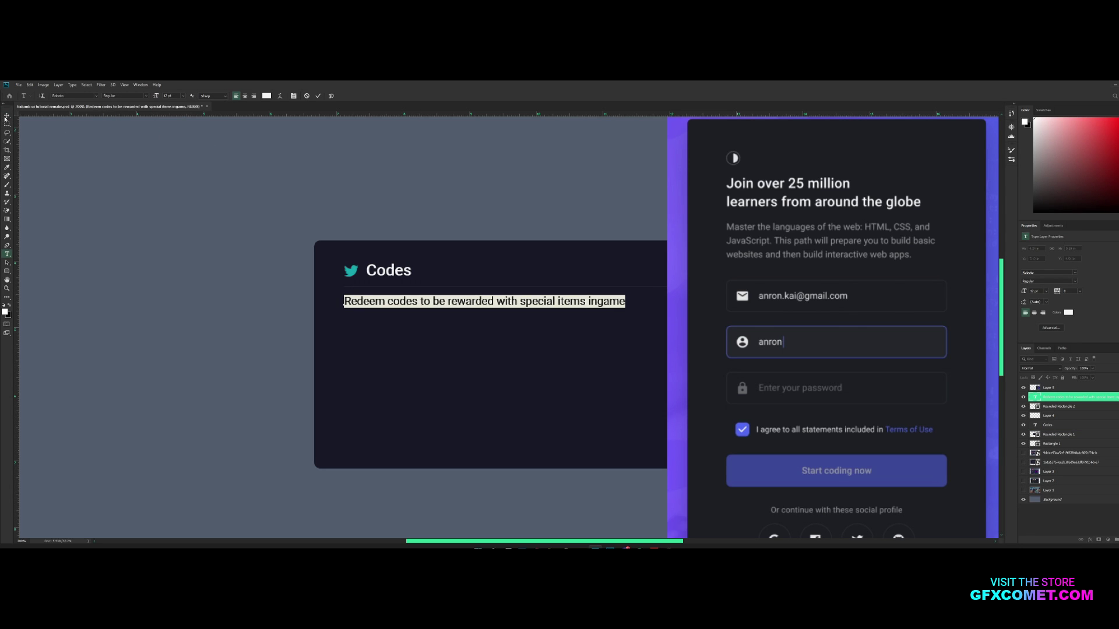
pyautogui.hotkey('ctrl', 'Return')
pyautogui.press('v')
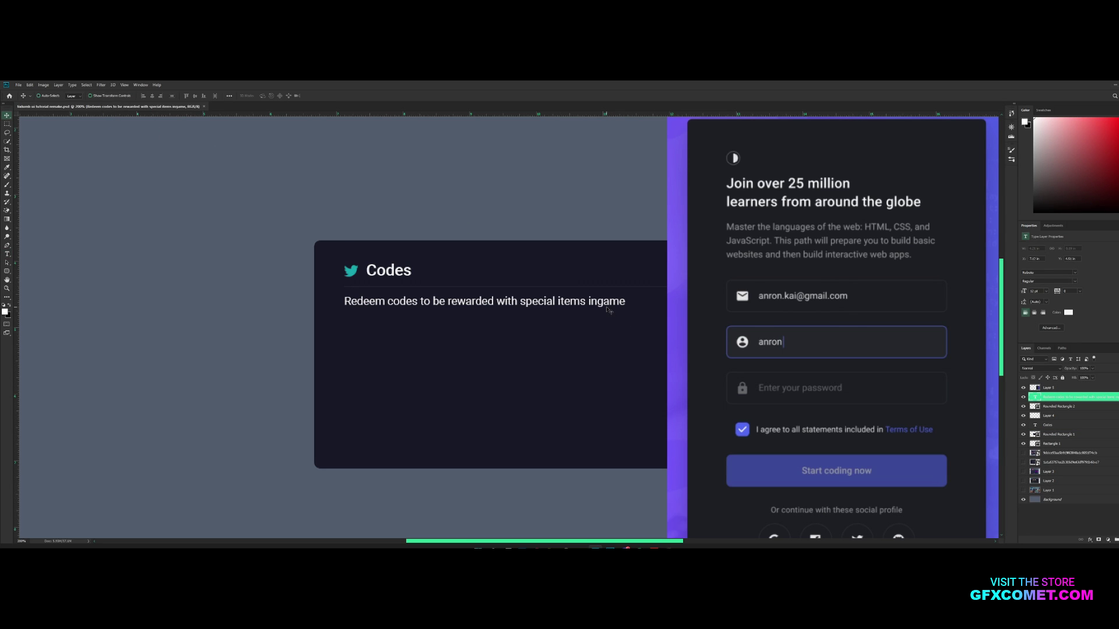
pyautogui.moveTo(547, 304); pyautogui.dragTo(548, 324)
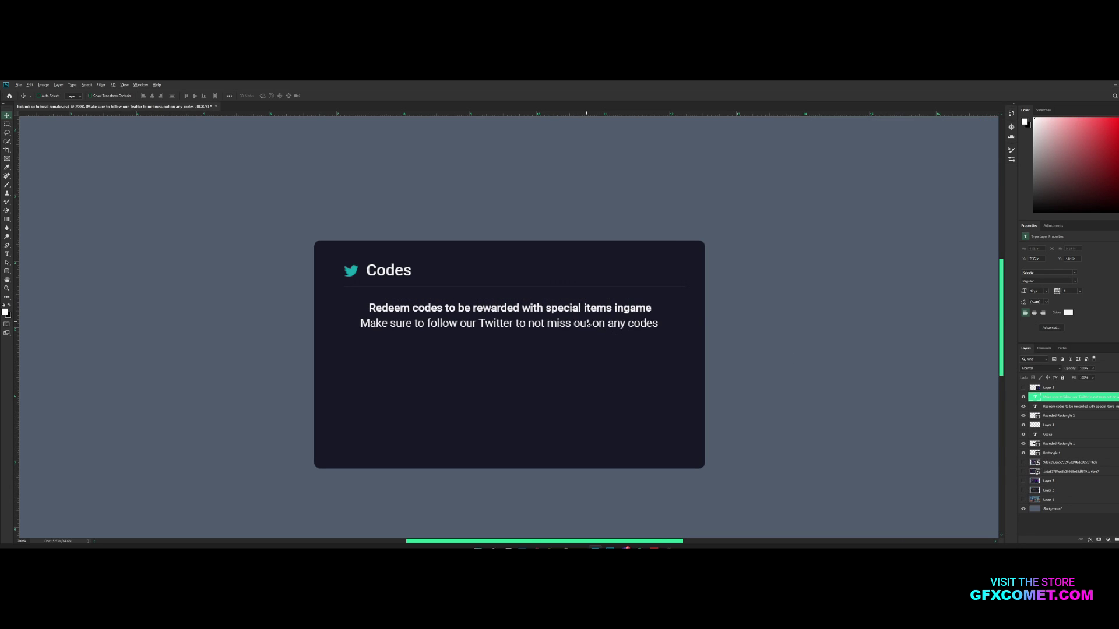
pyautogui.moveTo(587, 324); pyautogui.dragTo(587, 337)
pyautogui.doubleClick(586, 337)
pyautogui.hotkey('ctrl', 'a')
pyautogui.write('@')
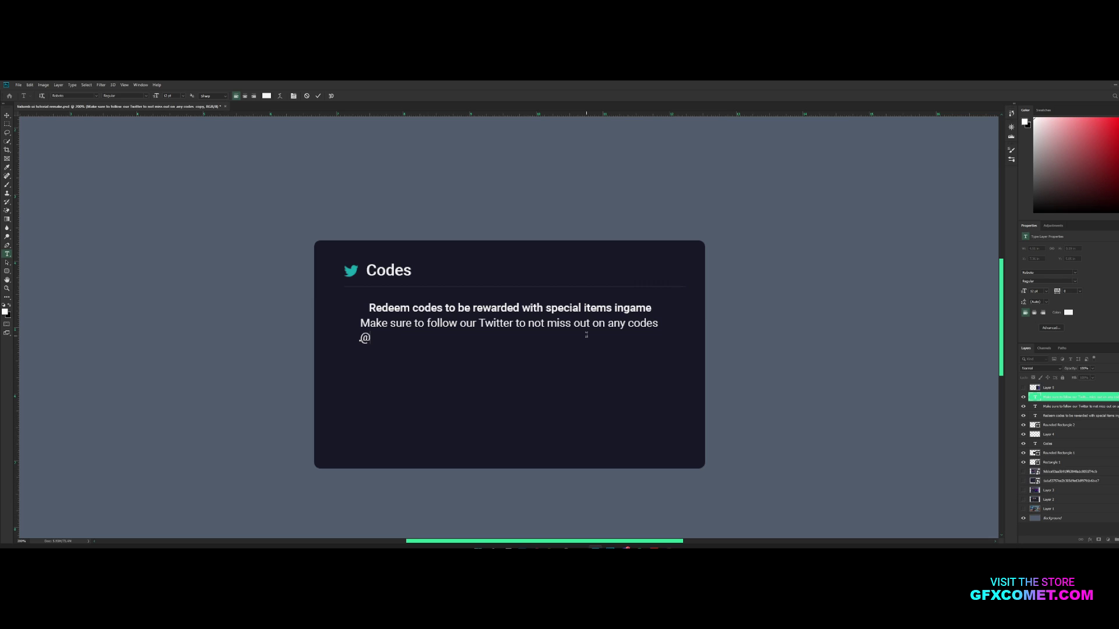
pyautogui.write('TwitterName')
pyautogui.hotkey('ctrl', 'a')
pyautogui.click(124, 96)
pyautogui.click(125, 147)
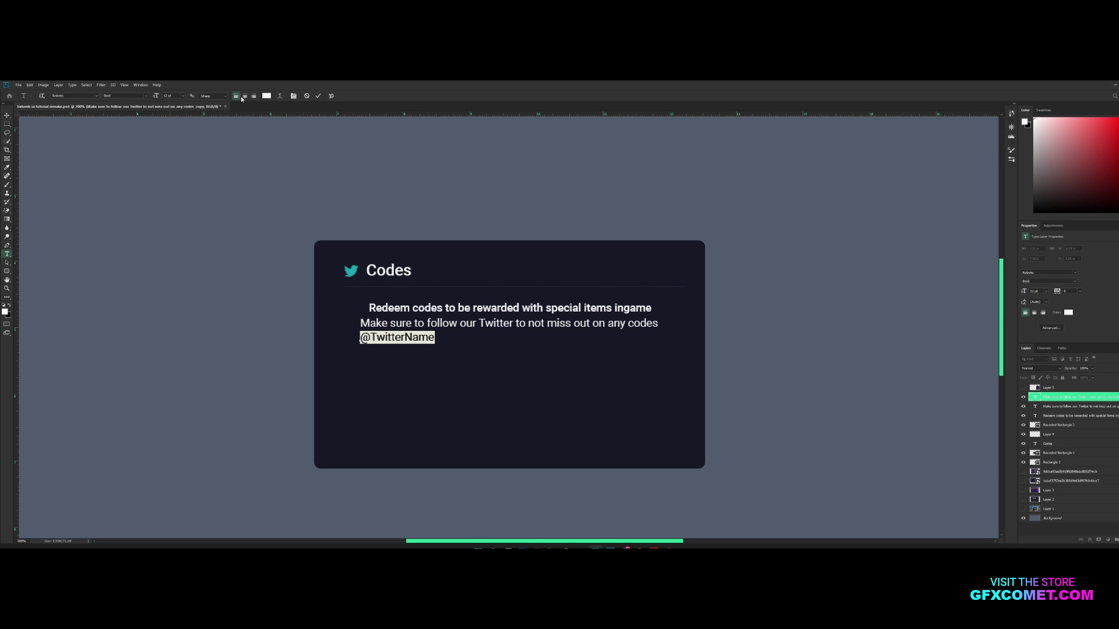
pyautogui.click(1025, 392)
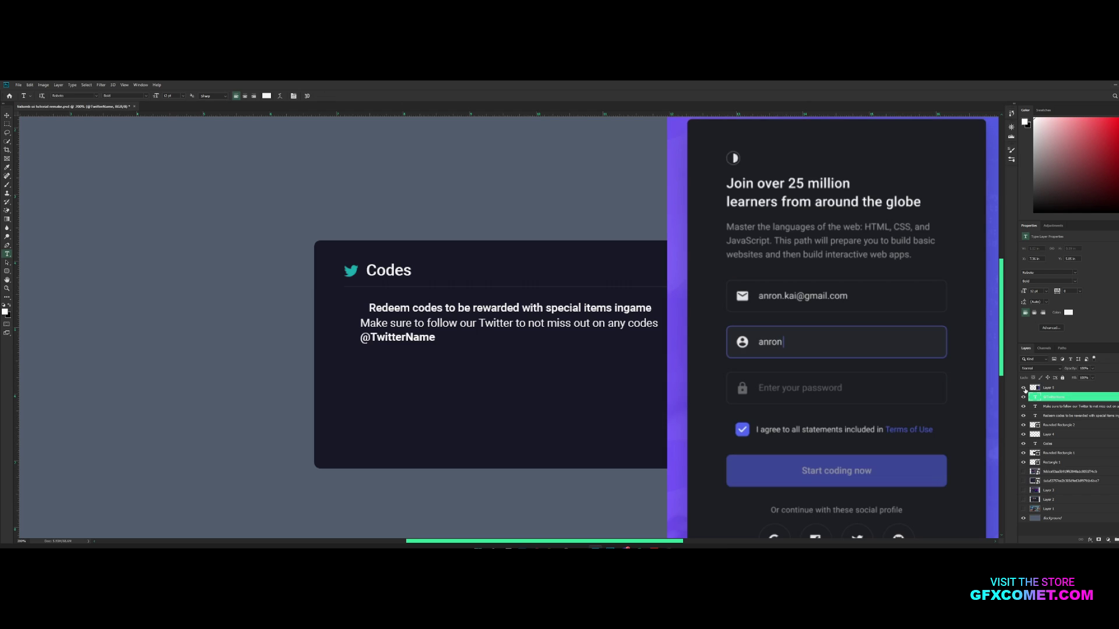
pyautogui.doubleClick(411, 337)
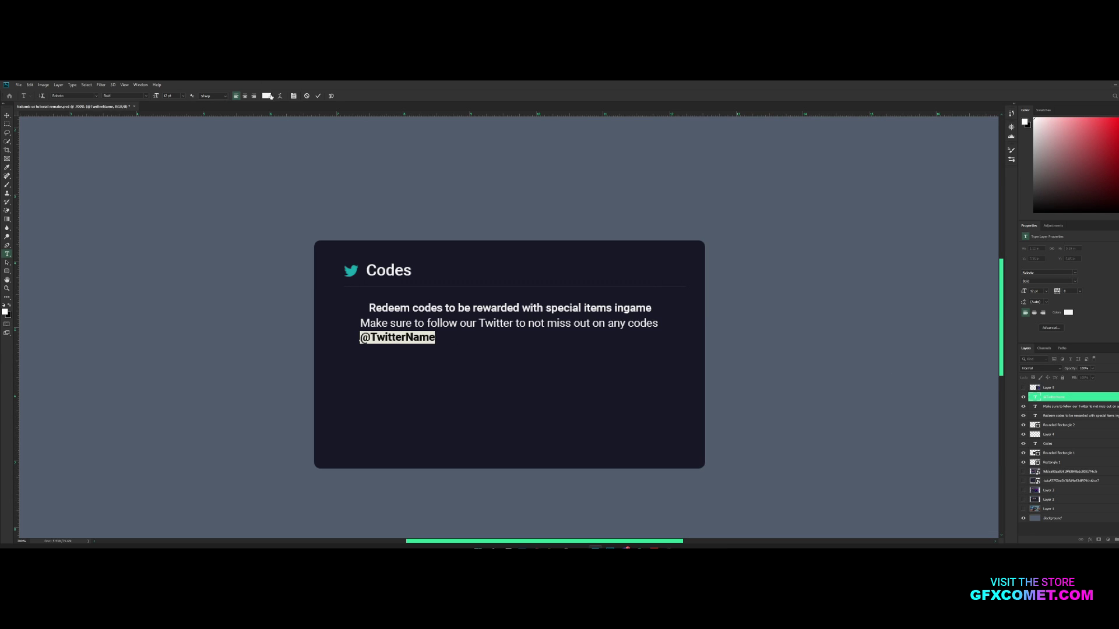
pyautogui.click(267, 95)
pyautogui.write('13a5ad')
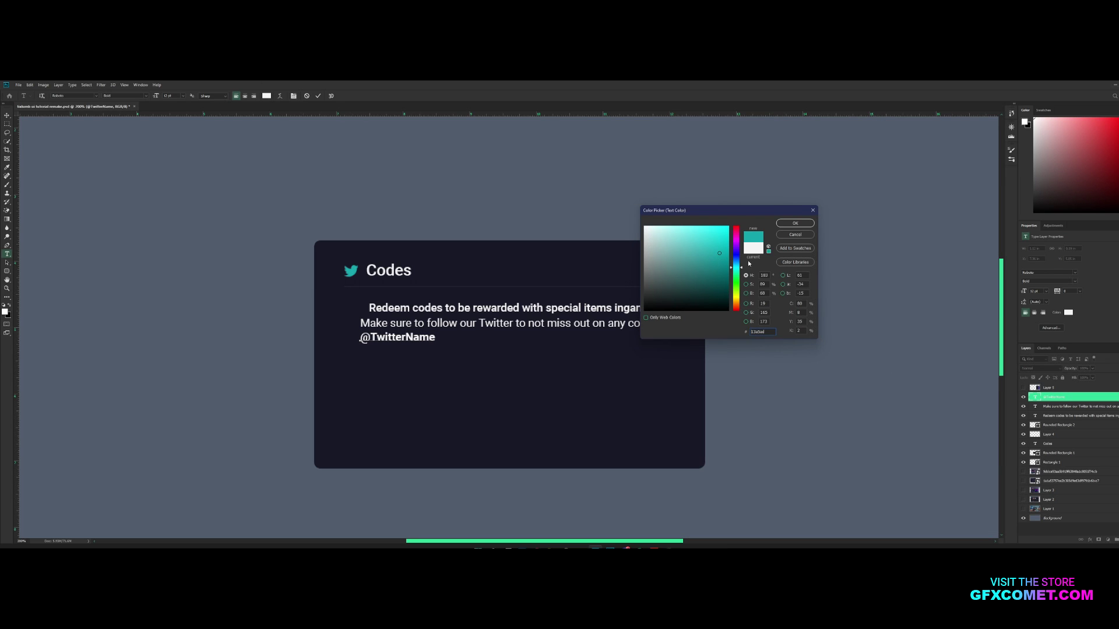
pyautogui.click(794, 223)
pyautogui.click(1090, 398)
pyautogui.press('v')
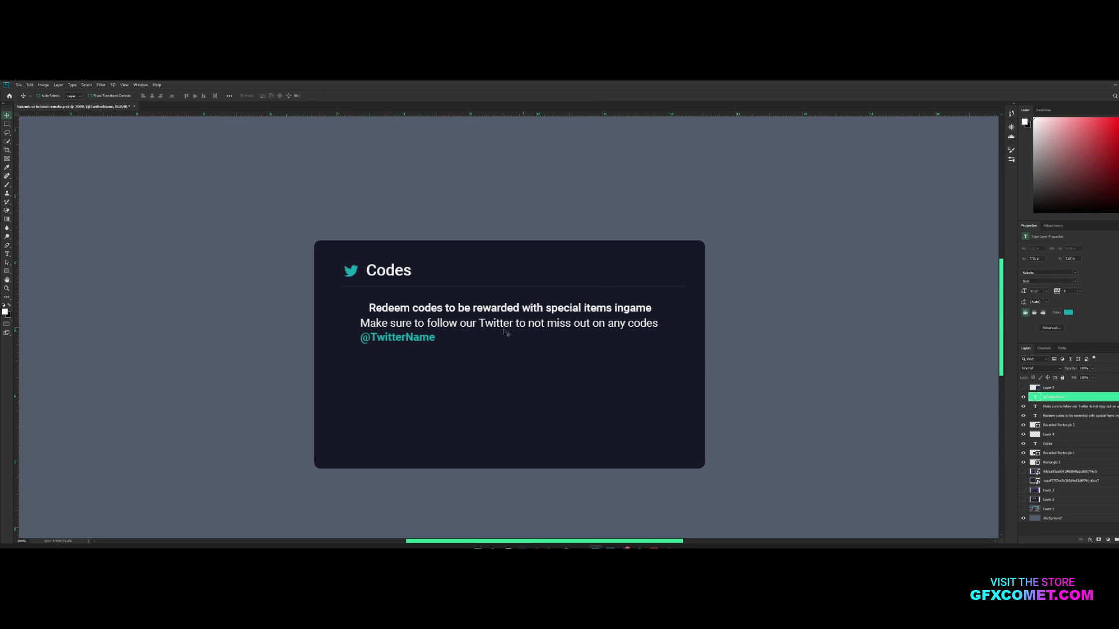
pyautogui.moveTo(506, 332); pyautogui.dragTo(616, 324)
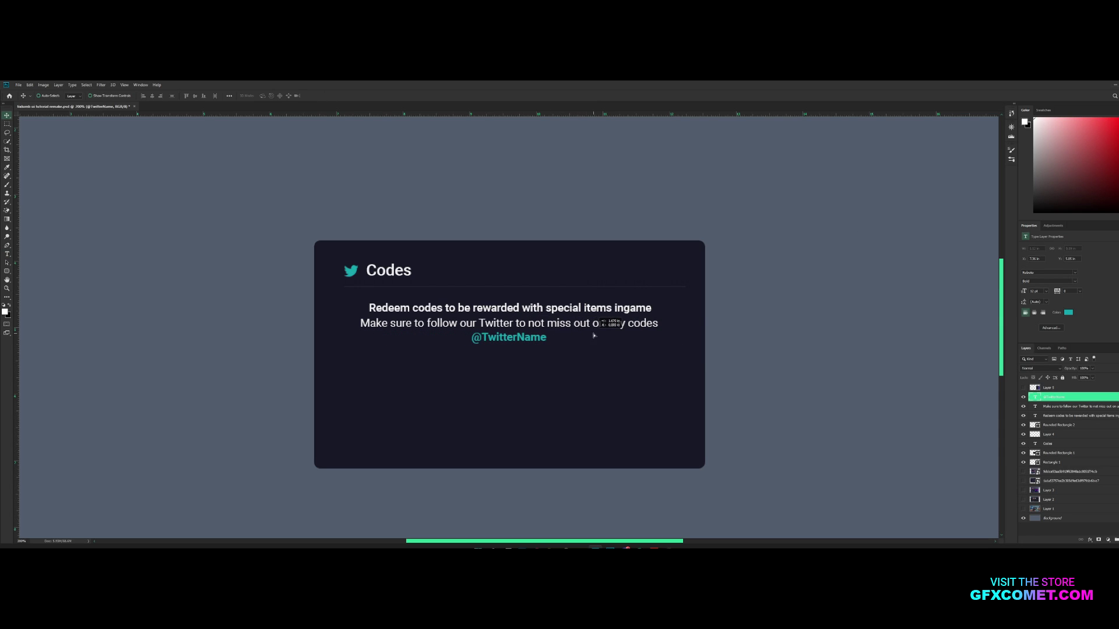
pyautogui.keyDown('ctrl'); pyautogui.click(1035, 453); pyautogui.keyUp('ctrl')
pyautogui.click(160, 100)
pyautogui.hotkey('ctrl', 'd')
pyautogui.moveTo(545, 337); pyautogui.dragTo(543, 346)
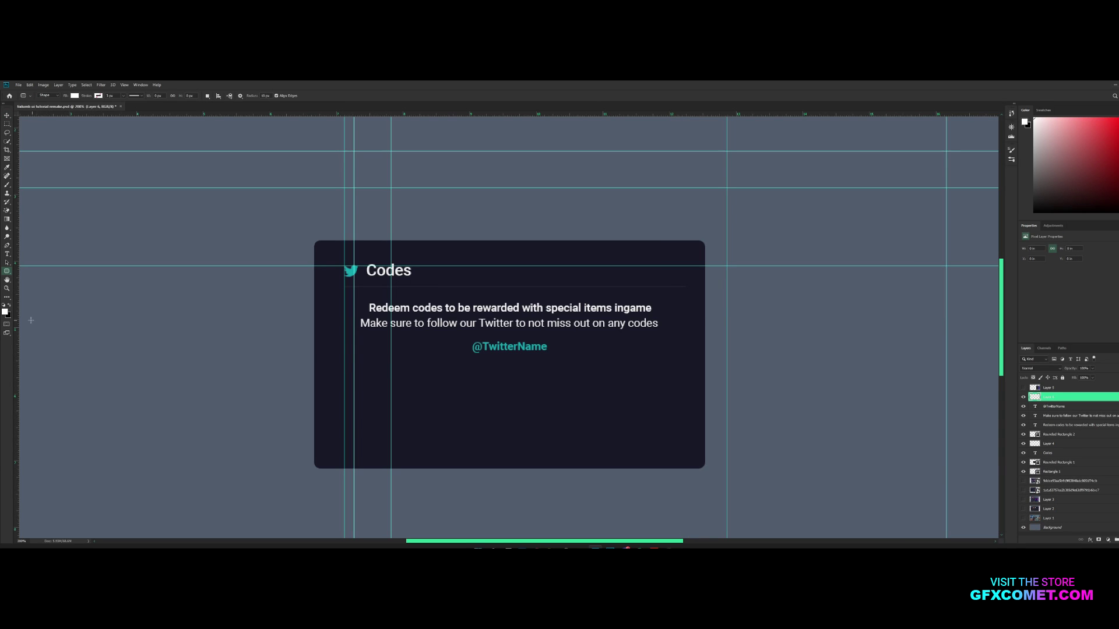
pyautogui.moveTo(17, 323); pyautogui.dragTo(369, 349)
pyautogui.moveTo(19, 341); pyautogui.dragTo(651, 349)
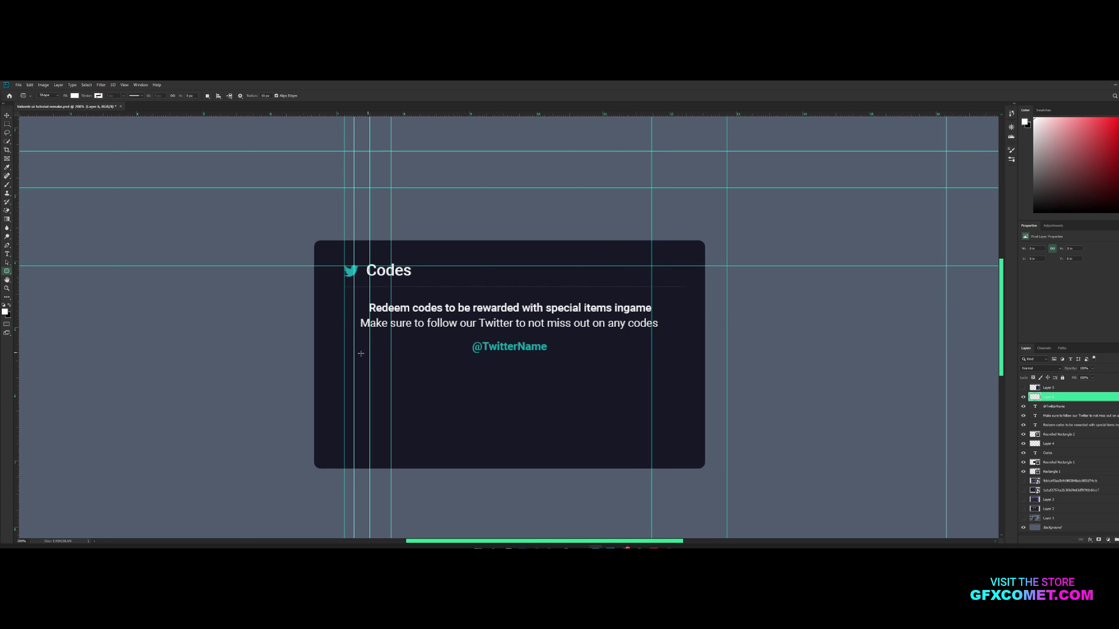
pyautogui.moveTo(370, 369); pyautogui.dragTo(654, 397)
pyautogui.hotkey('ctrl', 'z')
pyautogui.moveTo(370, 366); pyautogui.dragTo(652, 390)
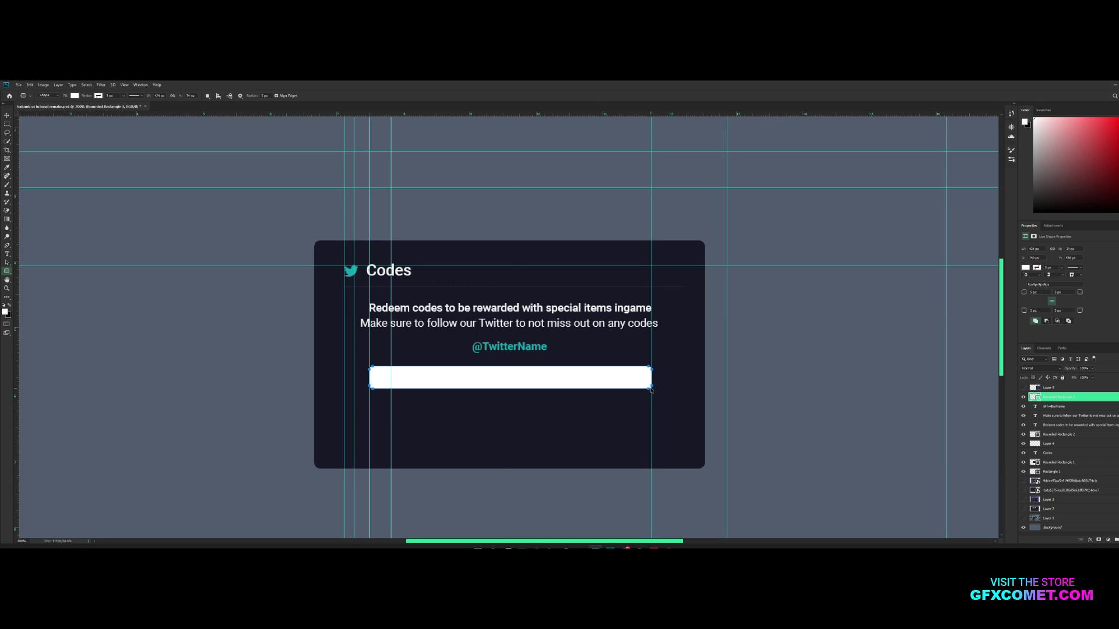
pyautogui.hotkey('ctrl', ';')
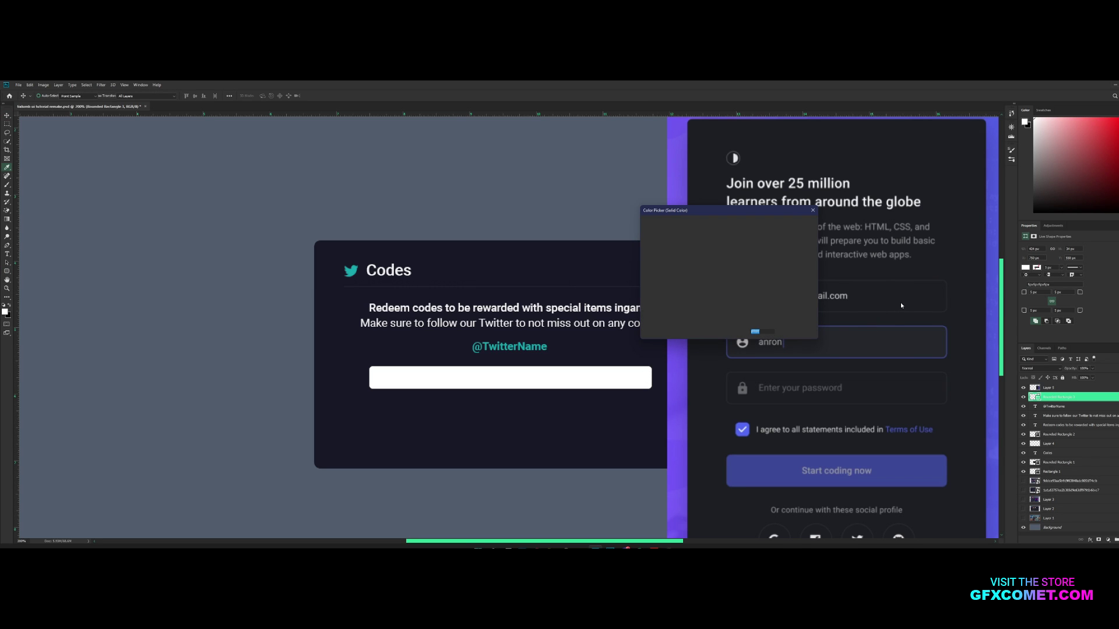
pyautogui.click(901, 303)
# Step: Fill the input bar with the Codes card's dark background colour
pyautogui.moveTo(713, 211); pyautogui.dragTo(968, 391)
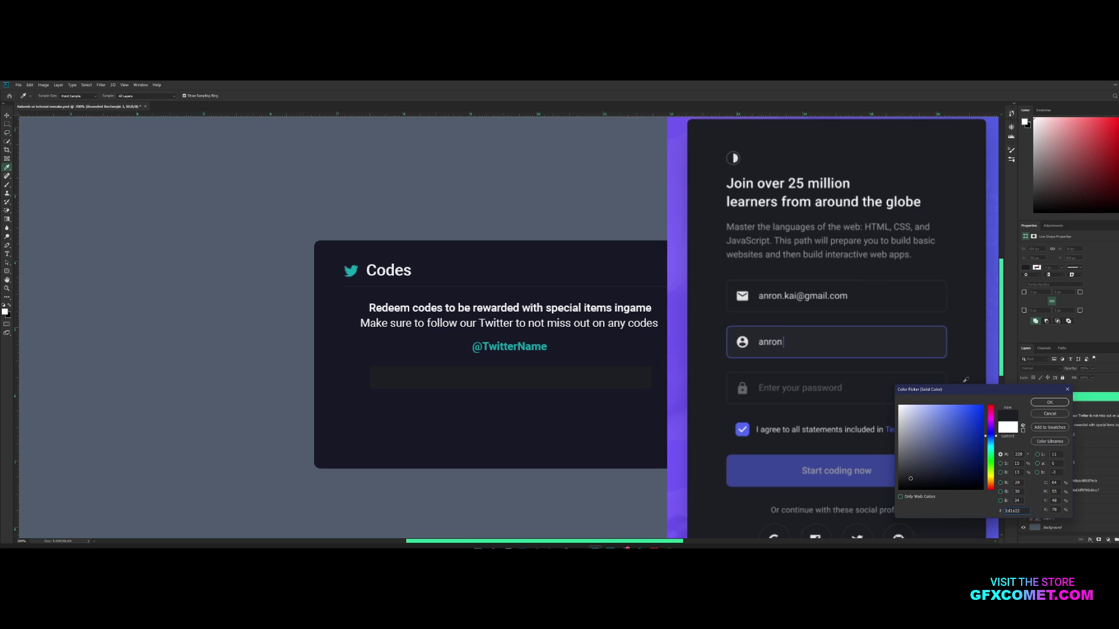
pyautogui.click(590, 341)
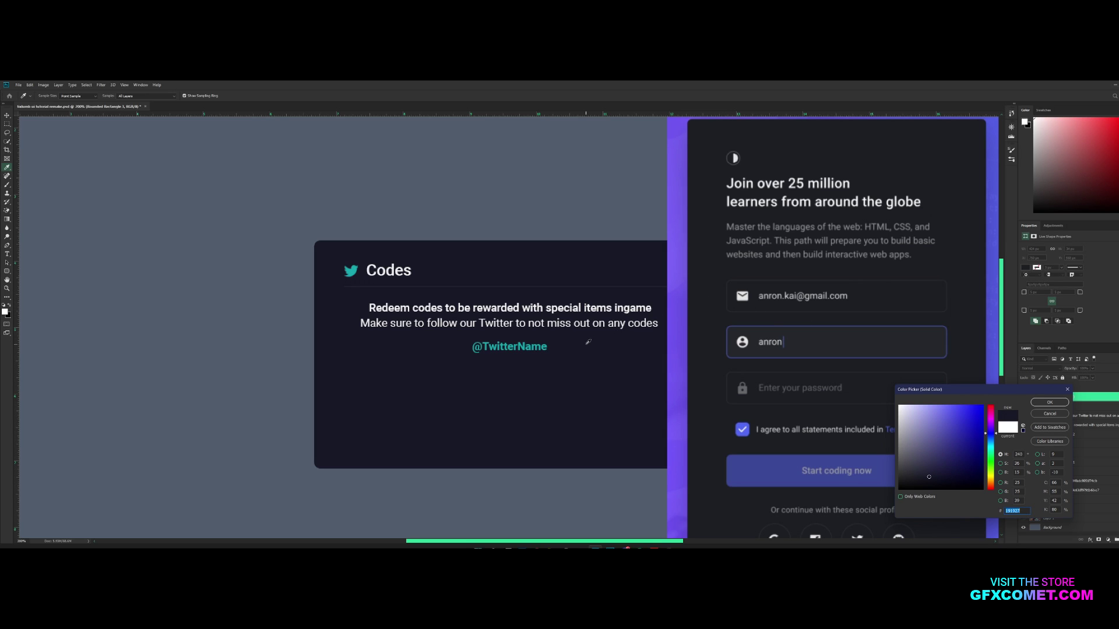
pyautogui.click(1048, 402)
pyautogui.press('v')
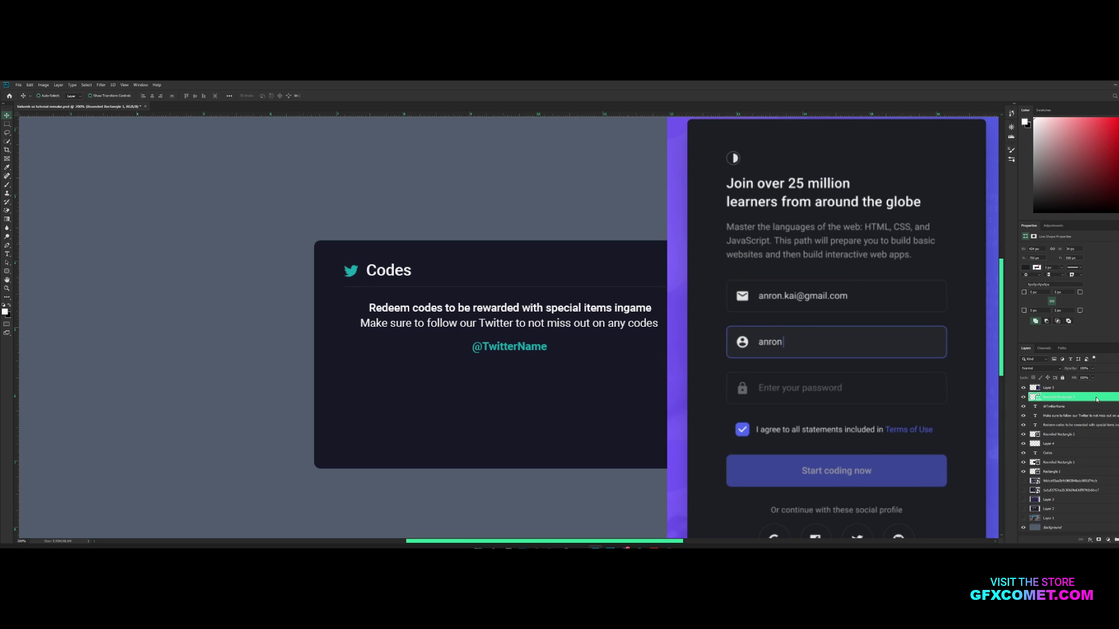
# Step: Add a 282838 dark grey stroke to the input box and move it up about 7 px
pyautogui.doubleClick(1099, 398)
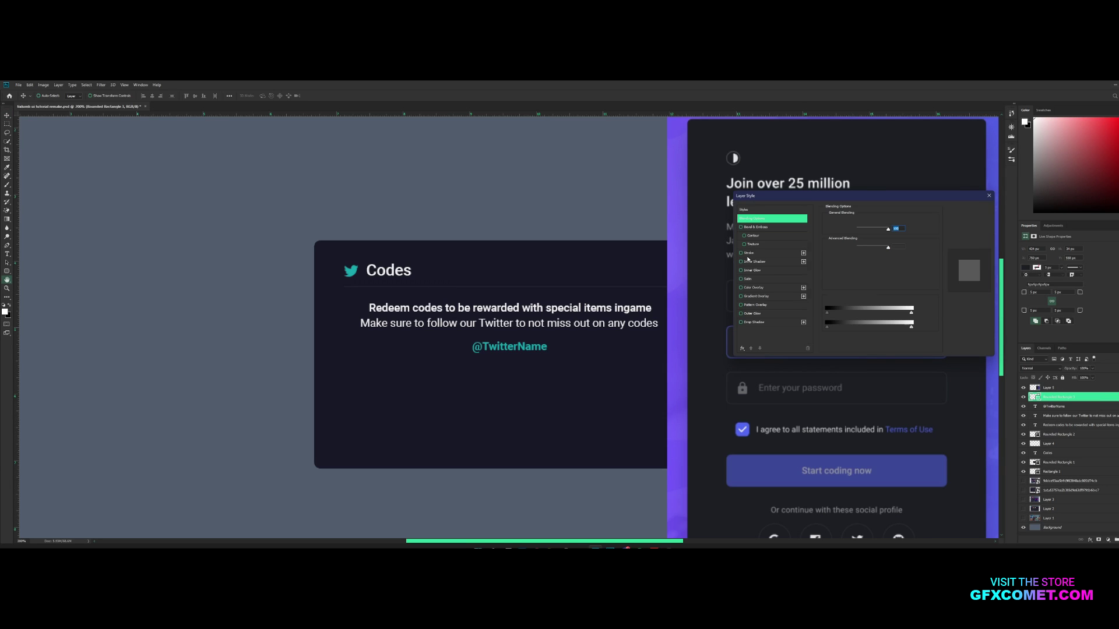
pyautogui.click(742, 253)
pyautogui.moveTo(847, 202)
pyautogui.mouseDown()
pyautogui.moveTo(956, 213)
pyautogui.moveTo(1023, 248)
pyautogui.mouseUp()
pyautogui.click(1004, 316)
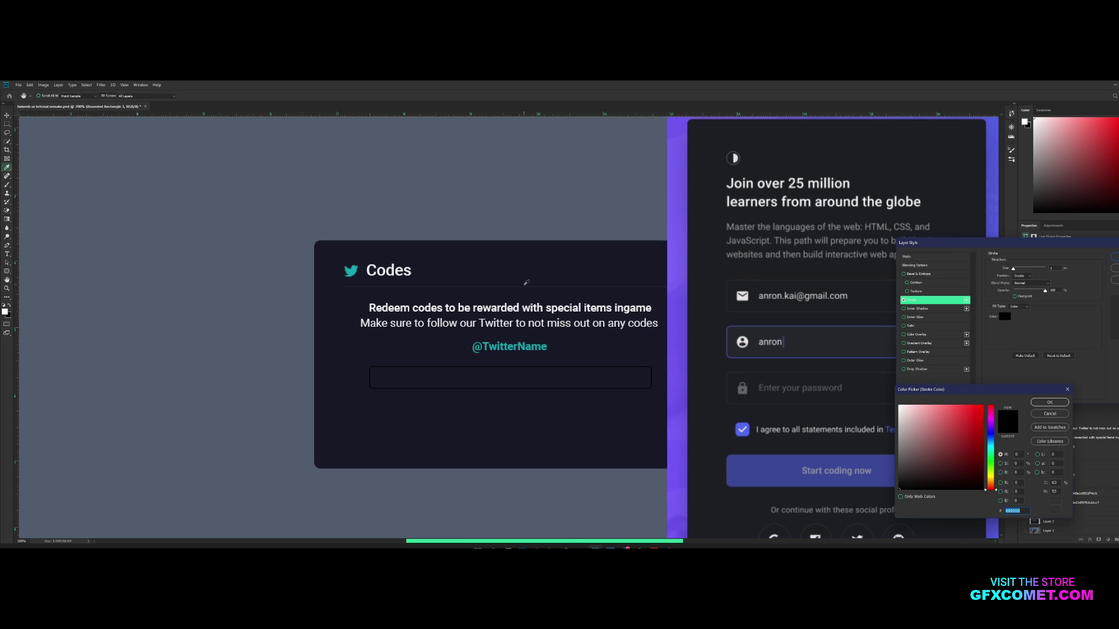
pyautogui.click(524, 285)
pyautogui.click(525, 285)
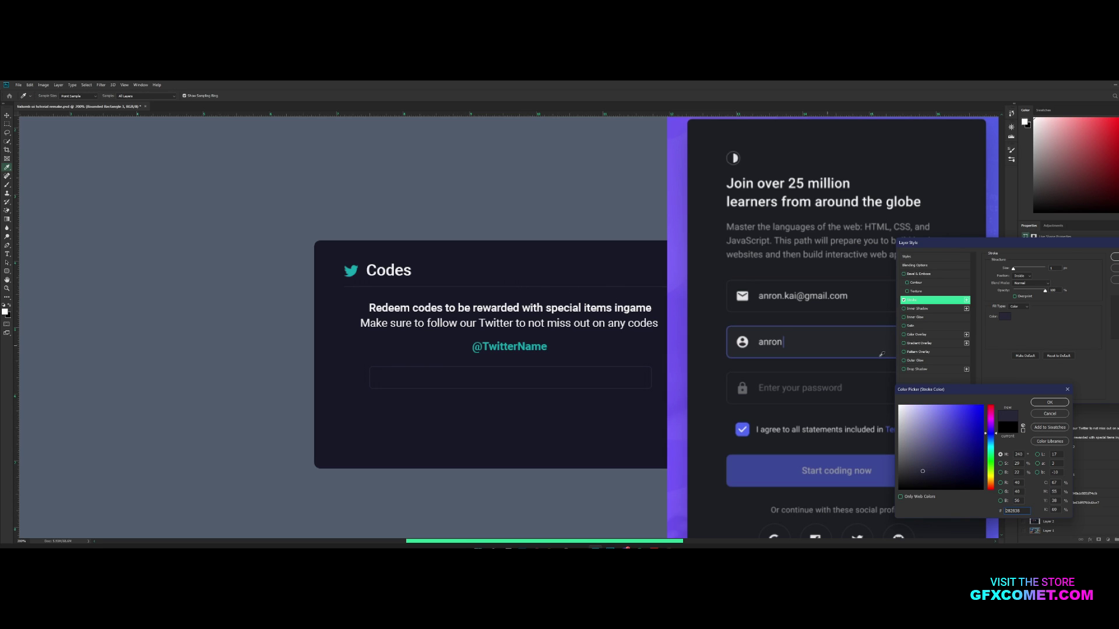
pyautogui.click(1052, 404)
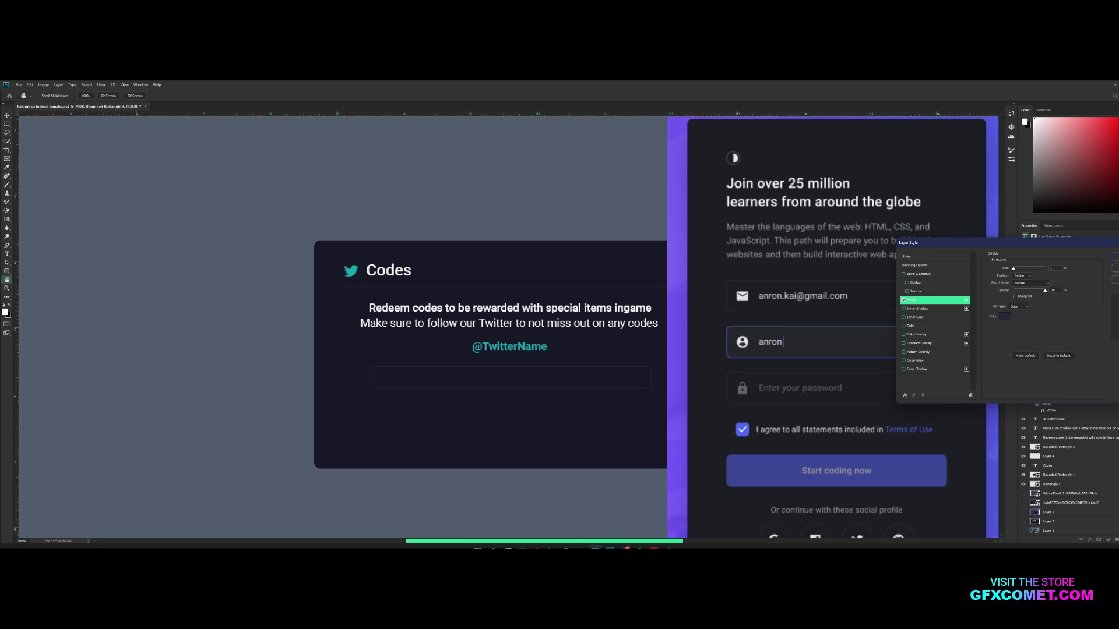
pyautogui.press('Return')
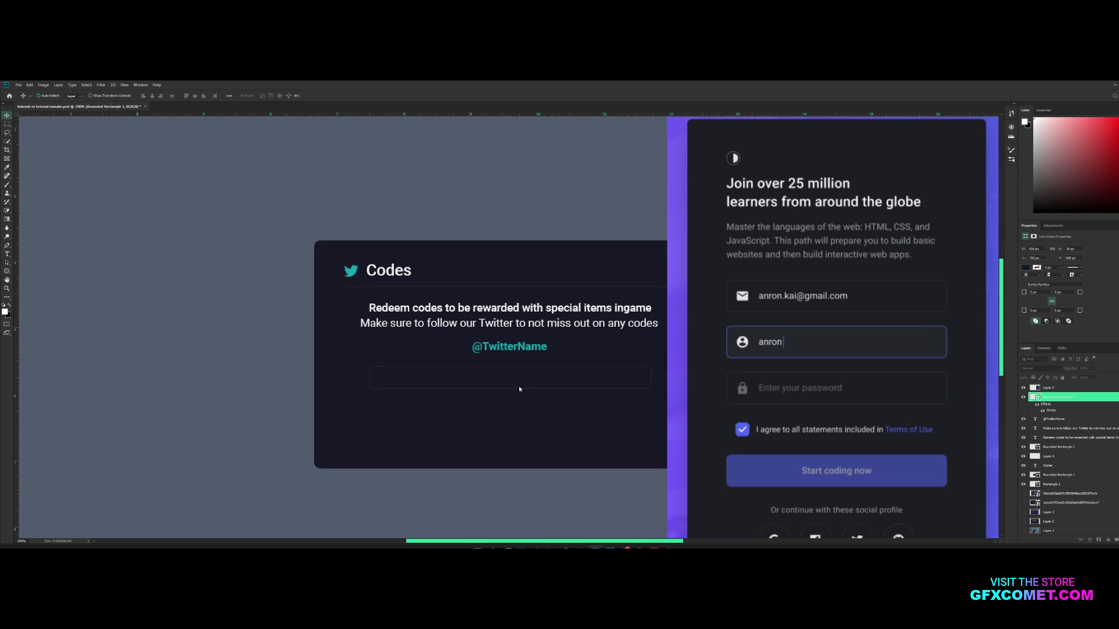
pyautogui.moveTo(522, 386); pyautogui.dragTo(556, 365)
# Step: Add white Regular-weight placeholder text 'Type code here...' inside the input box
pyautogui.press('t')
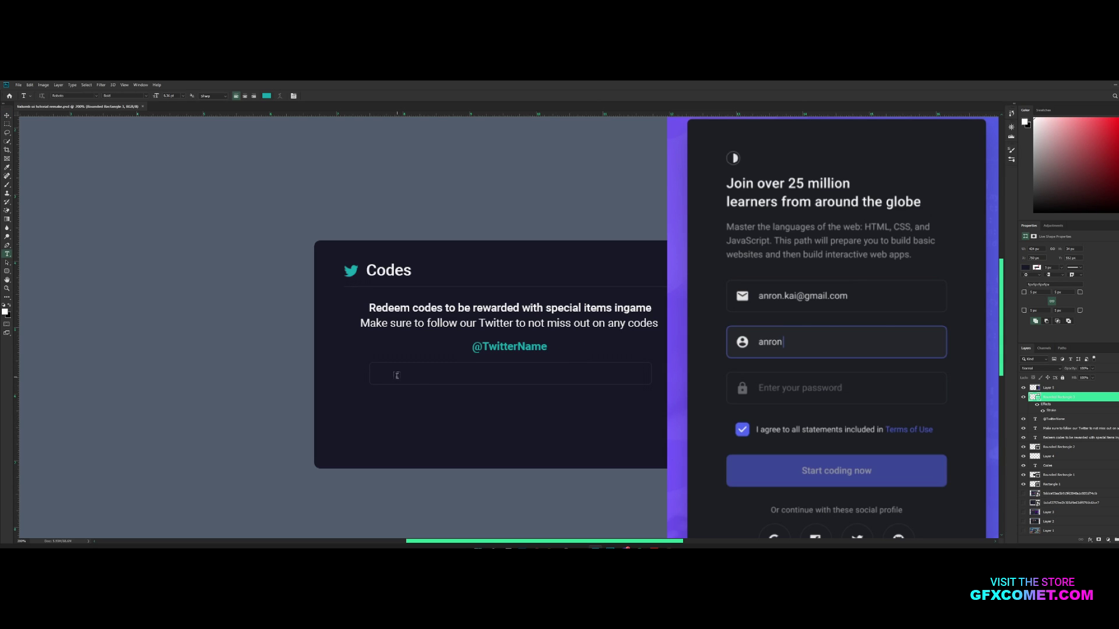
pyautogui.press('d')
pyautogui.press('x')
pyautogui.click(399, 375)
pyautogui.write('Ty')
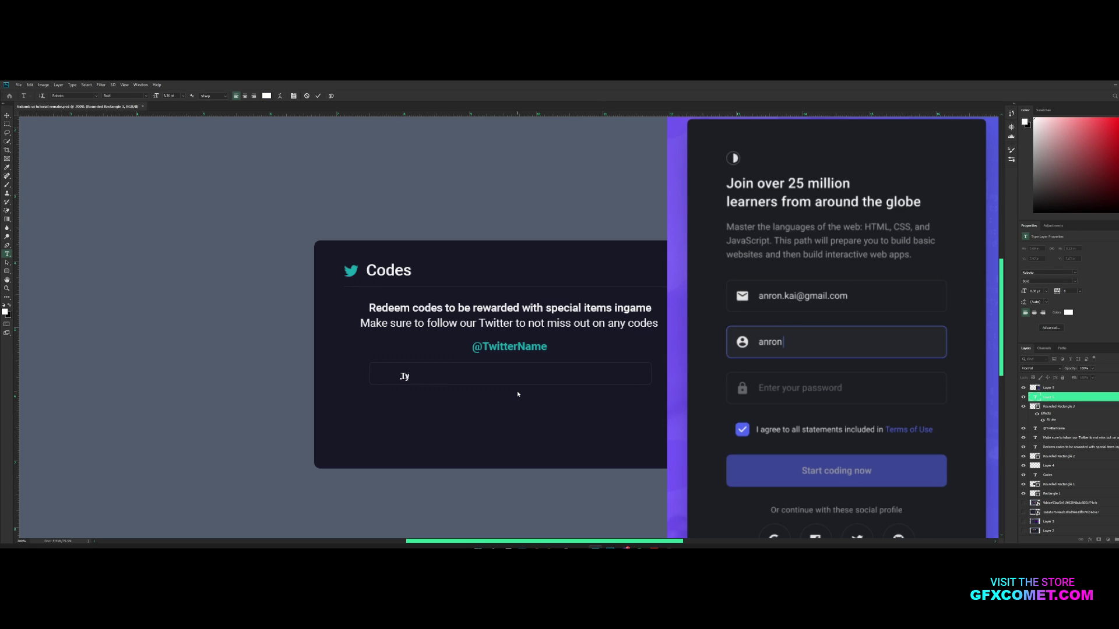
pyautogui.write('pe your code')
pyautogui.hotkey('ctrl', 'a')
pyautogui.press('BackSpace')
pyautogui.write('Type code here..')
pyautogui.hotkey('ctrl', 'a')
pyautogui.click(145, 95)
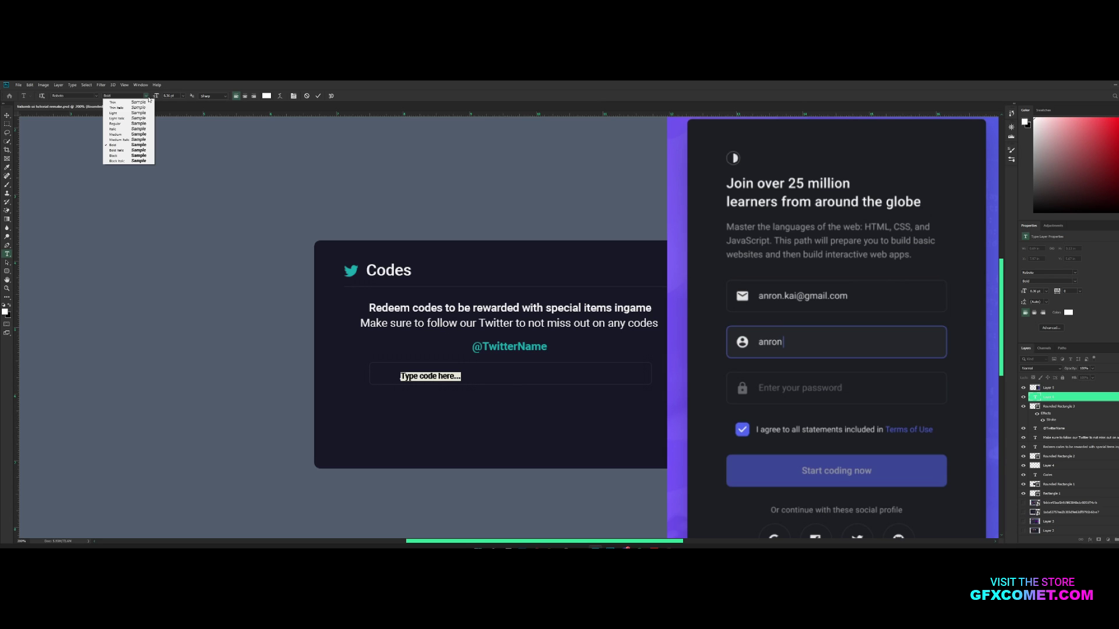
pyautogui.click(126, 124)
pyautogui.click(7, 115)
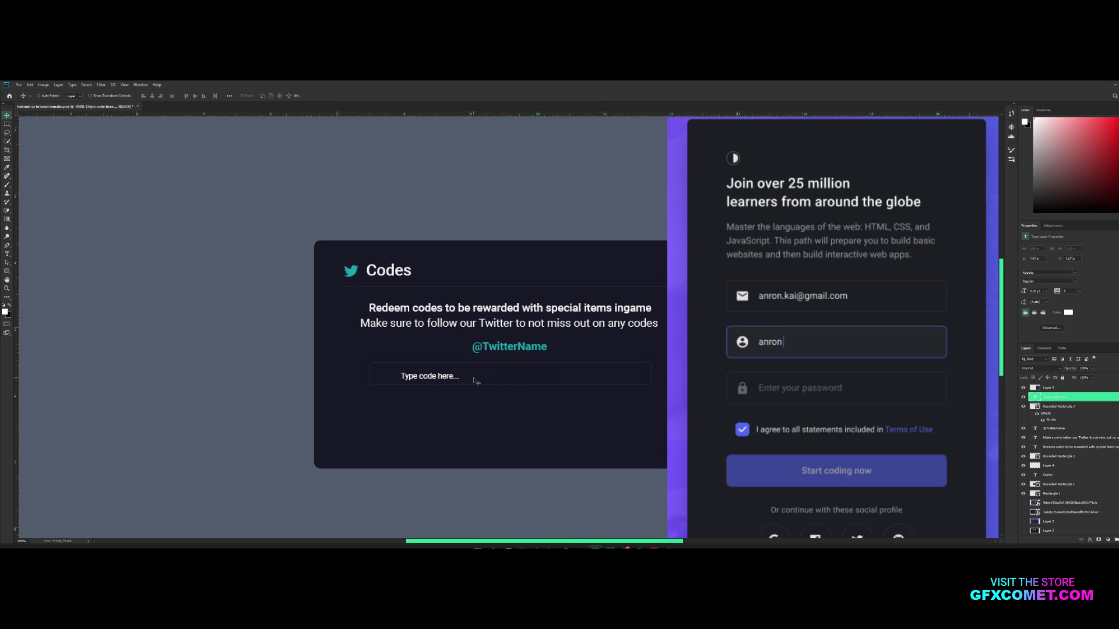
# Step: Scale the placeholder text to about 90% and nudge it into place
pyautogui.hotkey('ctrl', 't')
pyautogui.moveTo(454, 368); pyautogui.dragTo(443, 376)
pyautogui.press('Return')
pyautogui.press('Left')
pyautogui.hotkey('ctrl', 't')
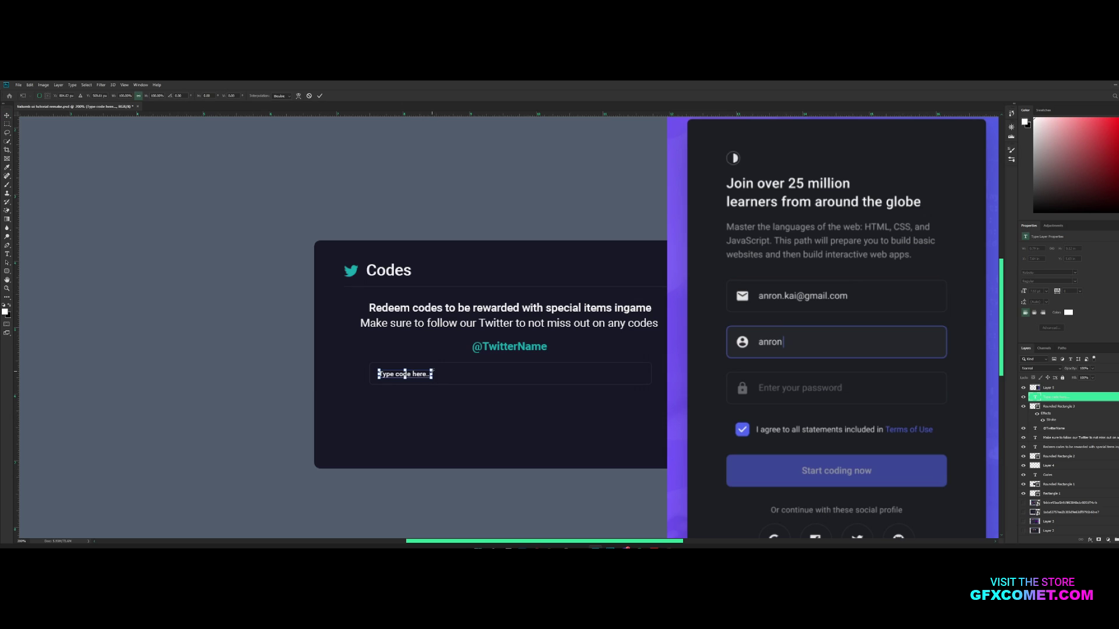
pyautogui.press('Return')
pyautogui.press('Right')
pyautogui.press('Right')
pyautogui.press('Right')
pyautogui.press('Right')
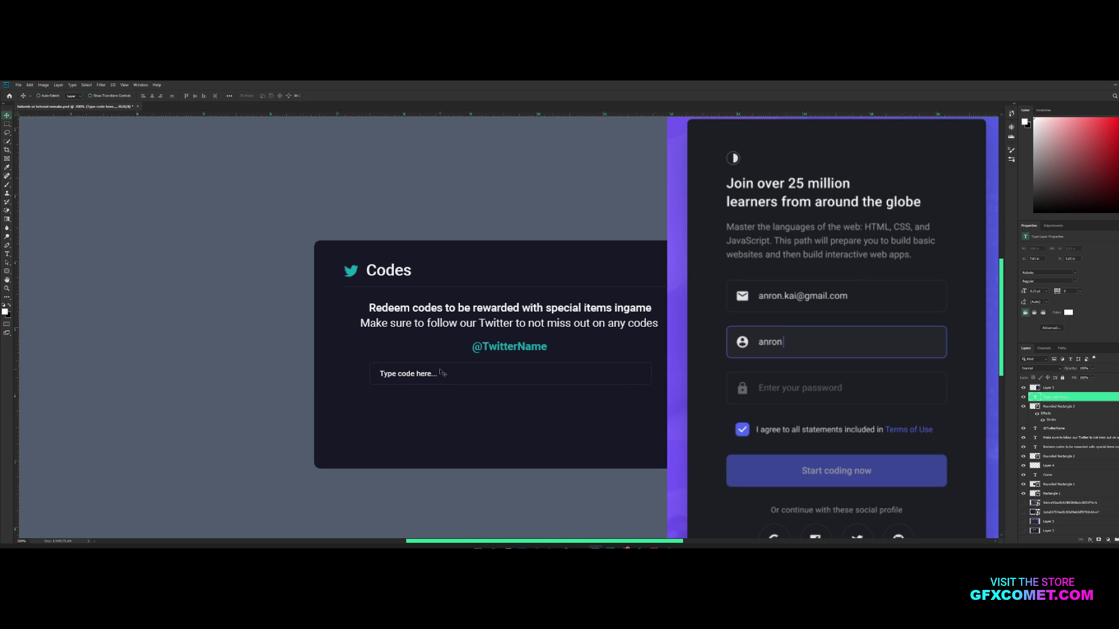
# Step: Change the placeholder text colour to grey 757575
pyautogui.press('t')
pyautogui.tripleClick(430, 372)
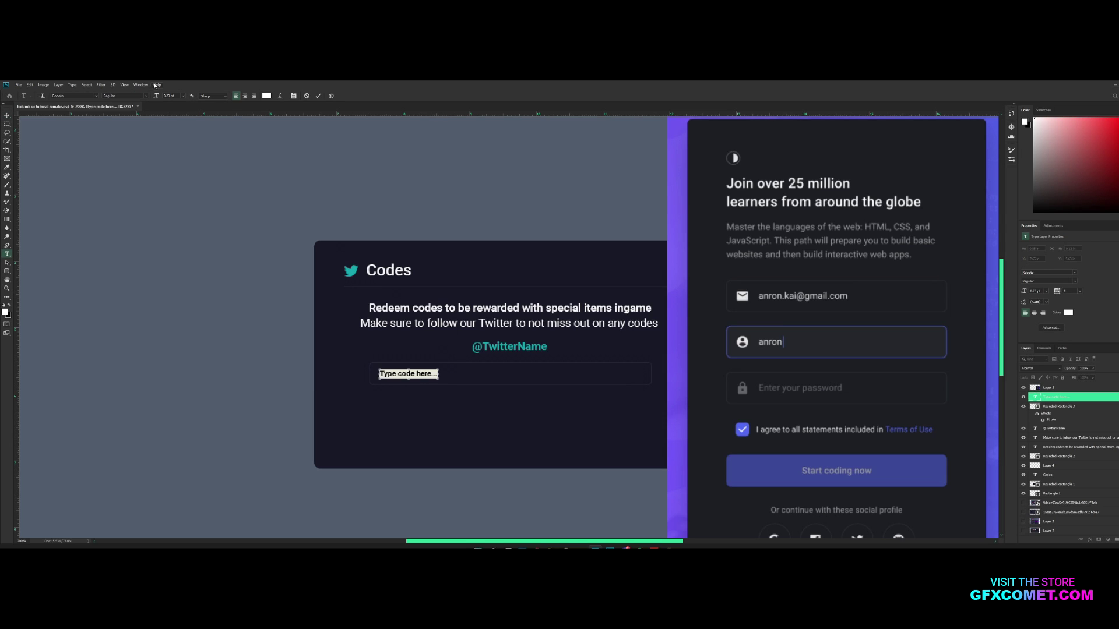
pyautogui.click(139, 95)
pyautogui.click(266, 96)
pyautogui.write('ececec')
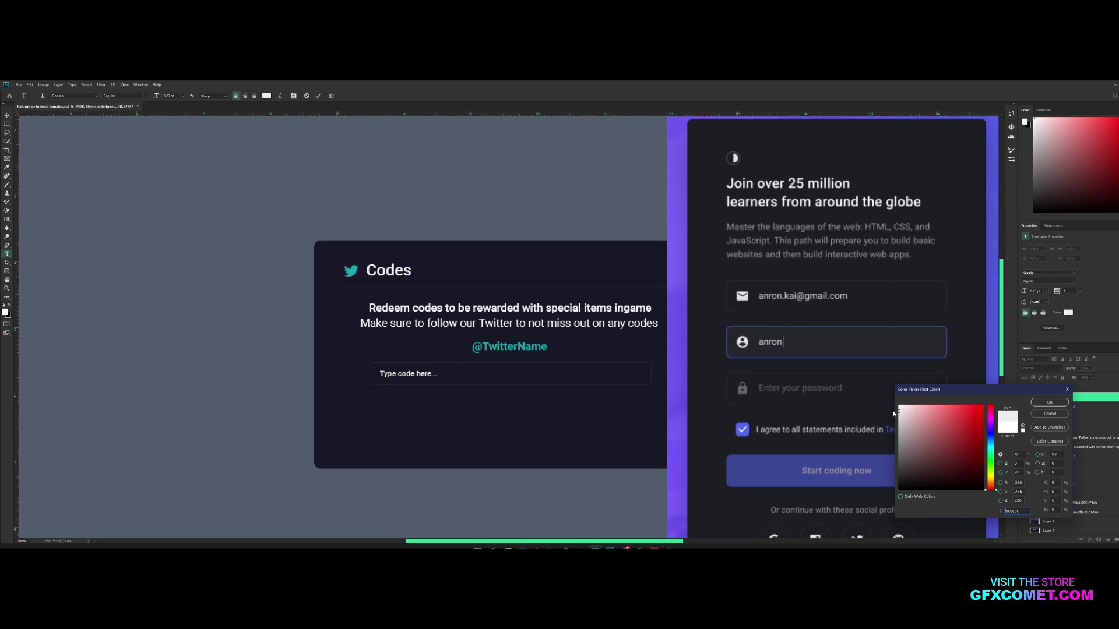
pyautogui.moveTo(910, 453)
pyautogui.mouseDown()
pyautogui.moveTo(900, 460)
pyautogui.moveTo(887, 448)
pyautogui.moveTo(907, 458)
pyautogui.mouseUp()
pyautogui.click(1050, 402)
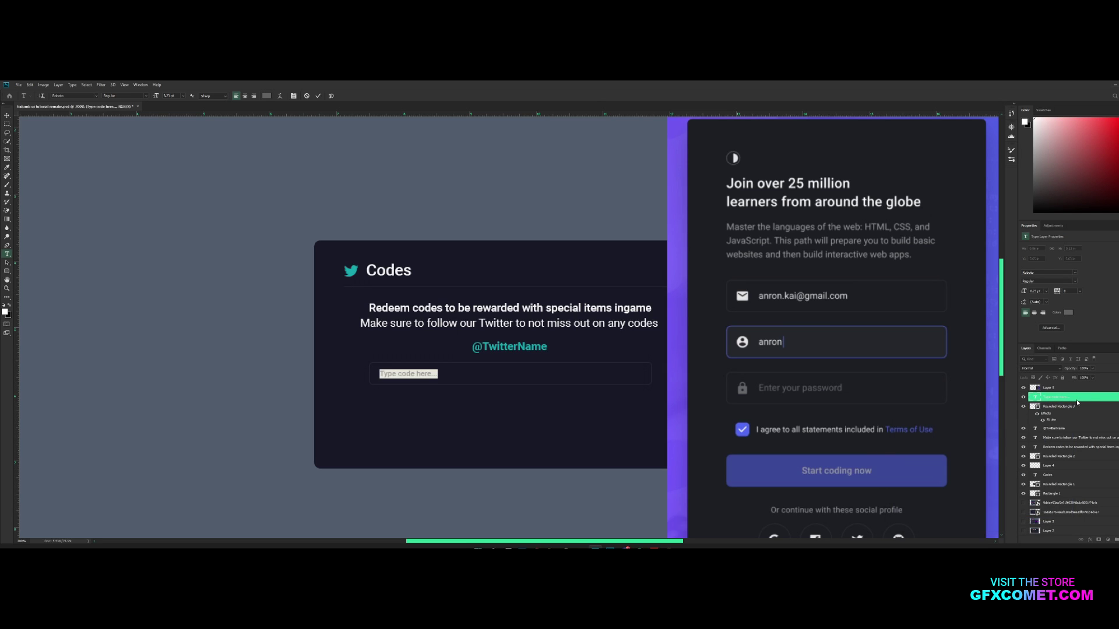
pyautogui.click(7, 115)
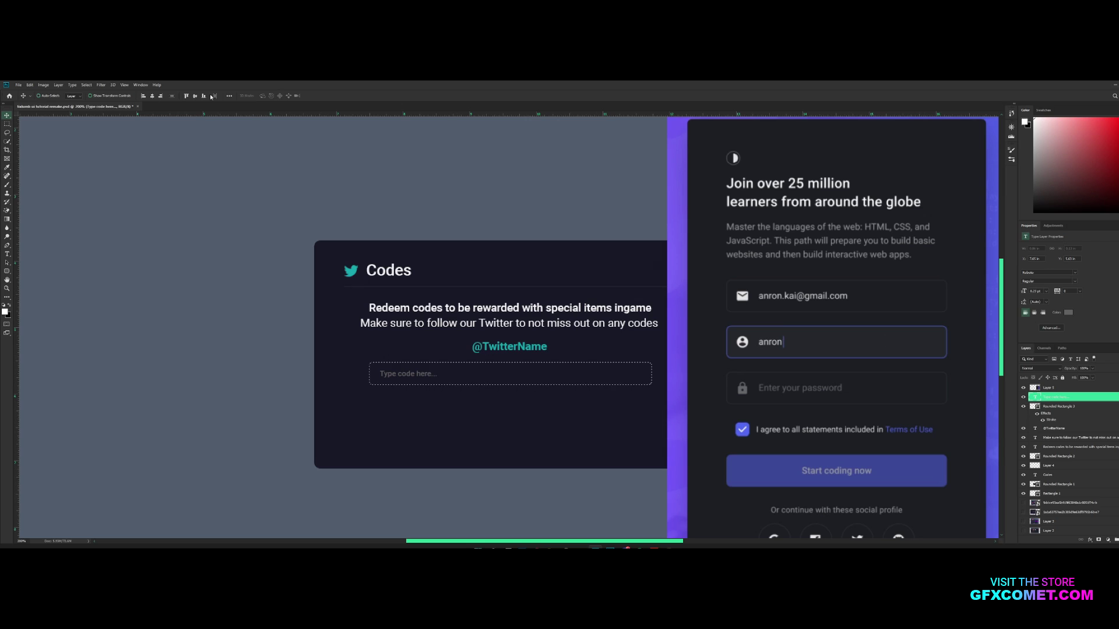
# Step: Position the placeholder near the input box's left edge and save the document
pyautogui.click(152, 96)
pyautogui.hotkey('ctrl', 's')
pyautogui.moveTo(537, 376); pyautogui.dragTo(434, 371)
pyautogui.press('Right')
pyautogui.hotkey('ctrl', 's')
pyautogui.hotkey('ctrl', 'shift', 'alt', 'n')
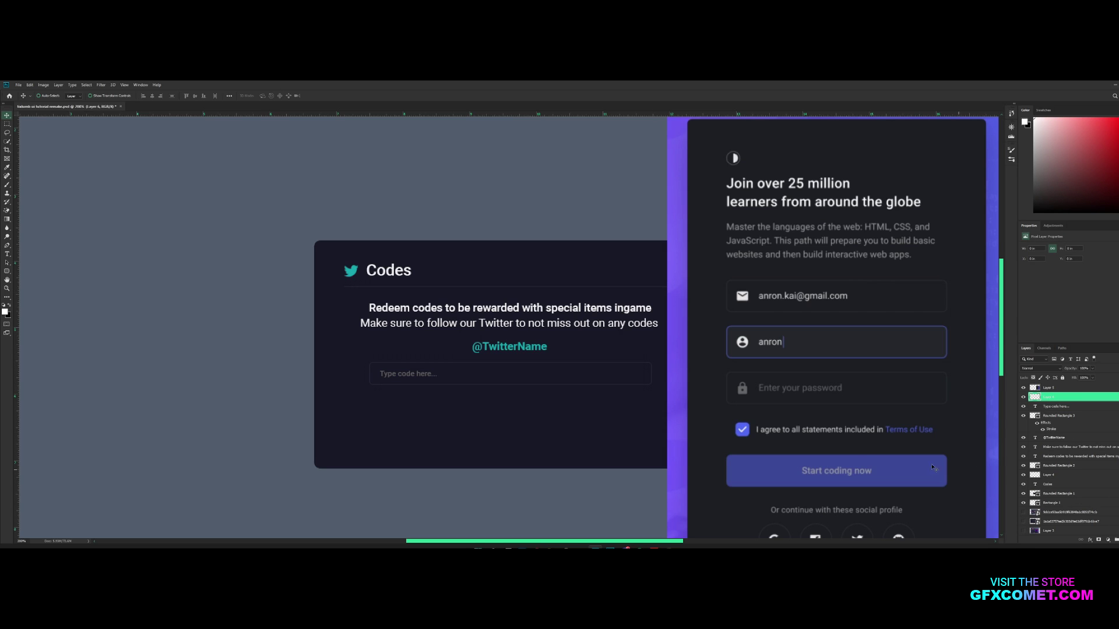
pyautogui.click(6, 271)
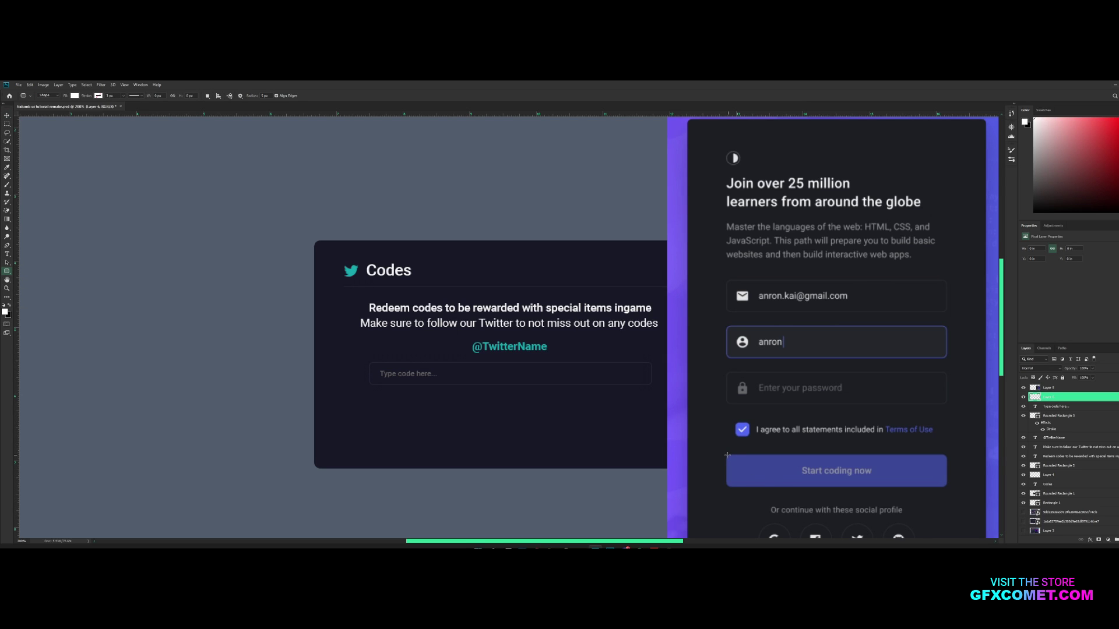
# Step: Draw the teal rounded Submit button shape below the code field, with an adjusted corner radius
pyautogui.moveTo(726, 456); pyautogui.dragTo(805, 479)
pyautogui.hotkey('ctrl', 'z')
pyautogui.click(256, 97)
pyautogui.moveTo(439, 400); pyautogui.dragTo(581, 431)
# Step: Shorten the dark card background from its bottom edge so it fits the button
pyautogui.press('v')
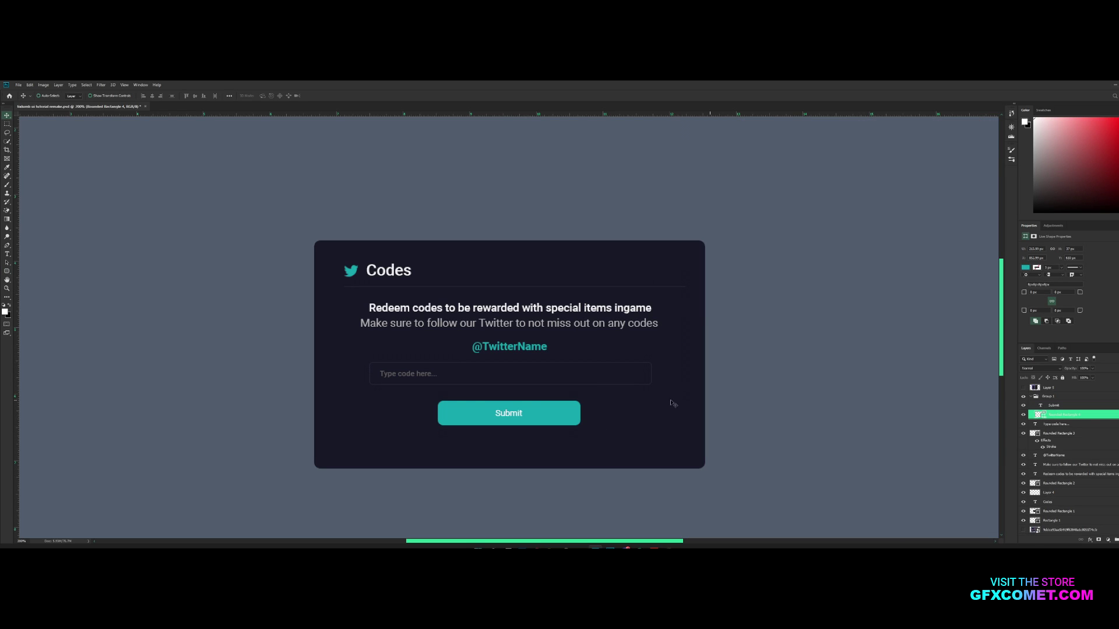
pyautogui.click(564, 454)
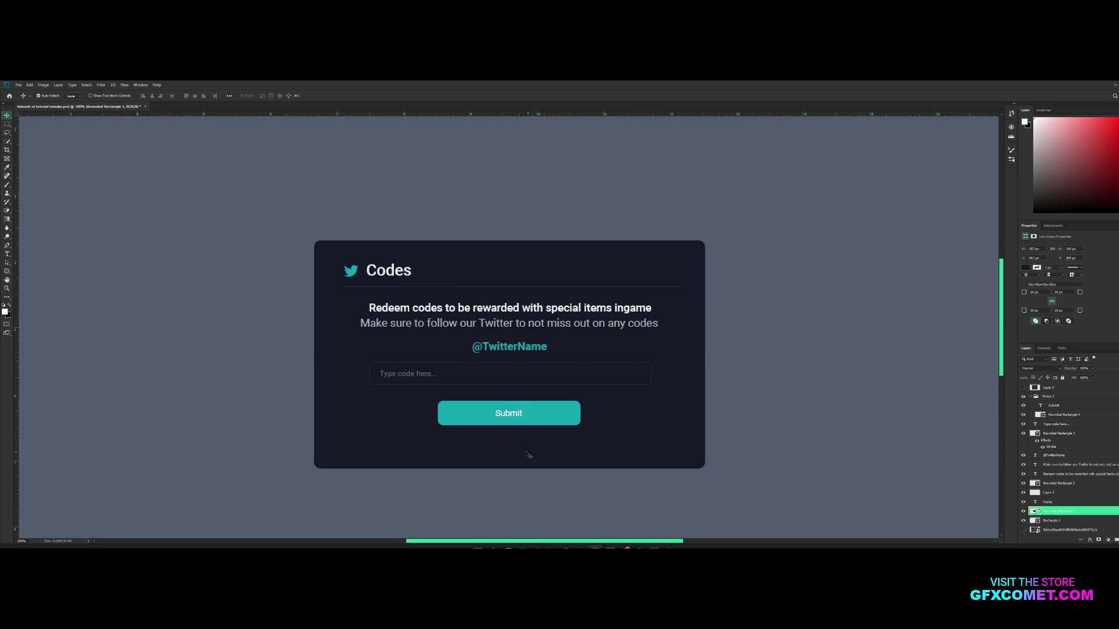
pyautogui.hotkey('ctrl', 't')
pyautogui.moveTo(515, 468); pyautogui.dragTo(519, 450)
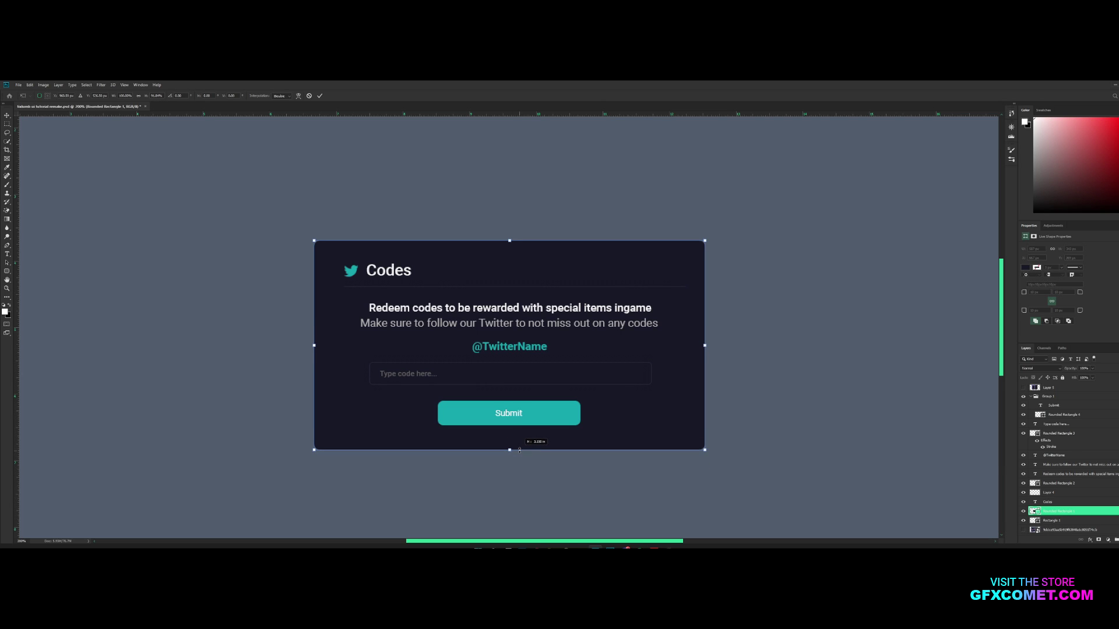
pyautogui.press('Return')
pyautogui.hotkey('ctrl', '-')
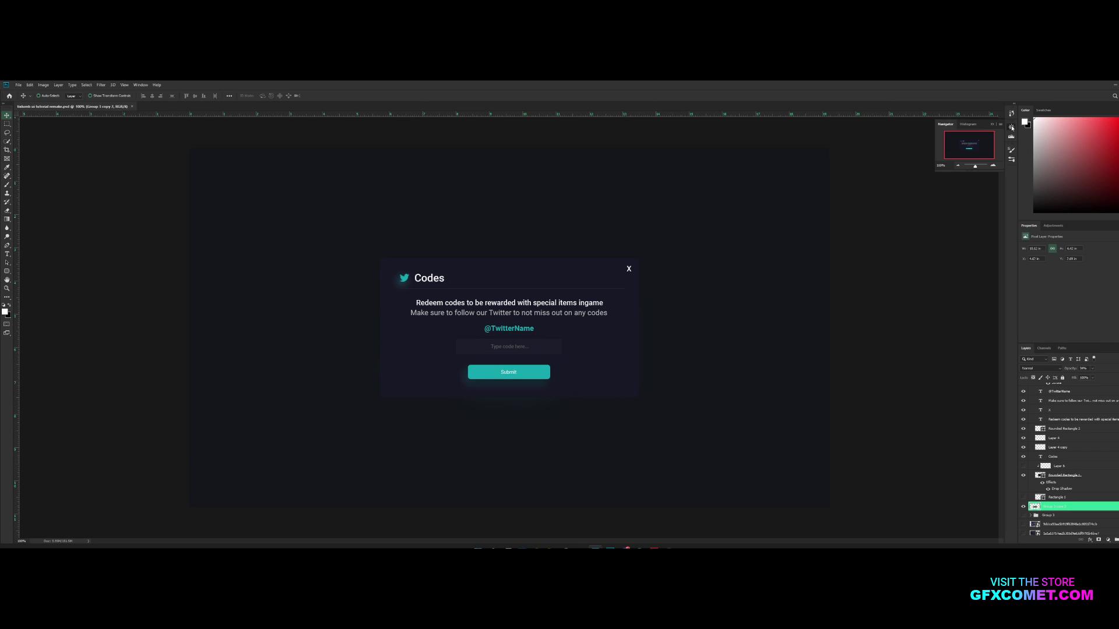
# Step: Group the Group 3 copy and Group 3 copy 2 layer groups into one group
pyautogui.scroll(5, 1023, 390)
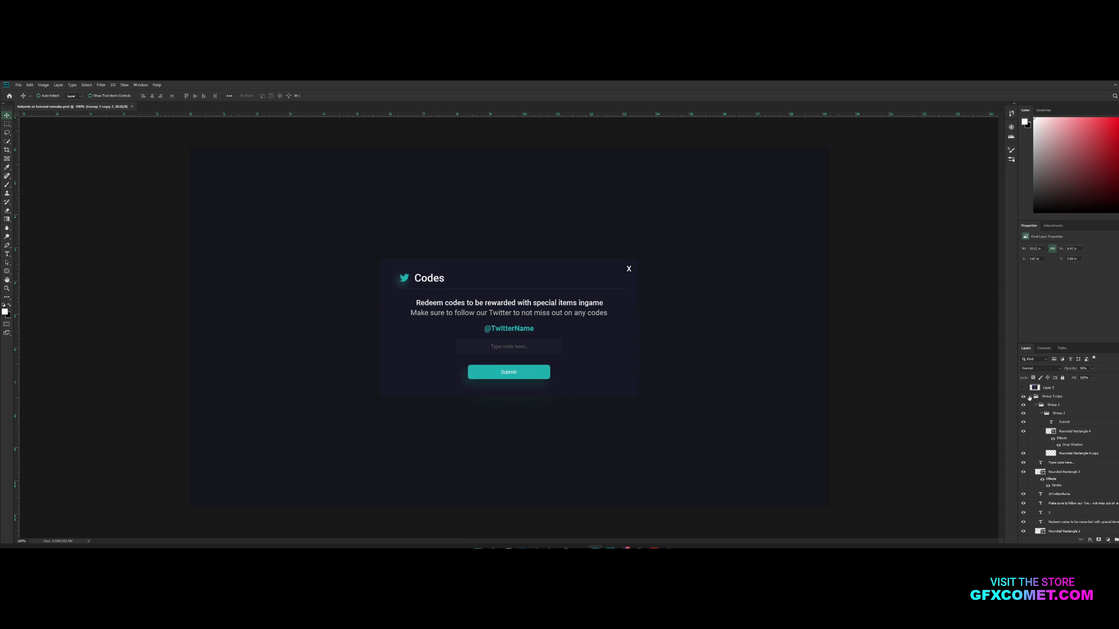
pyautogui.click(1029, 397)
pyautogui.click(1029, 398)
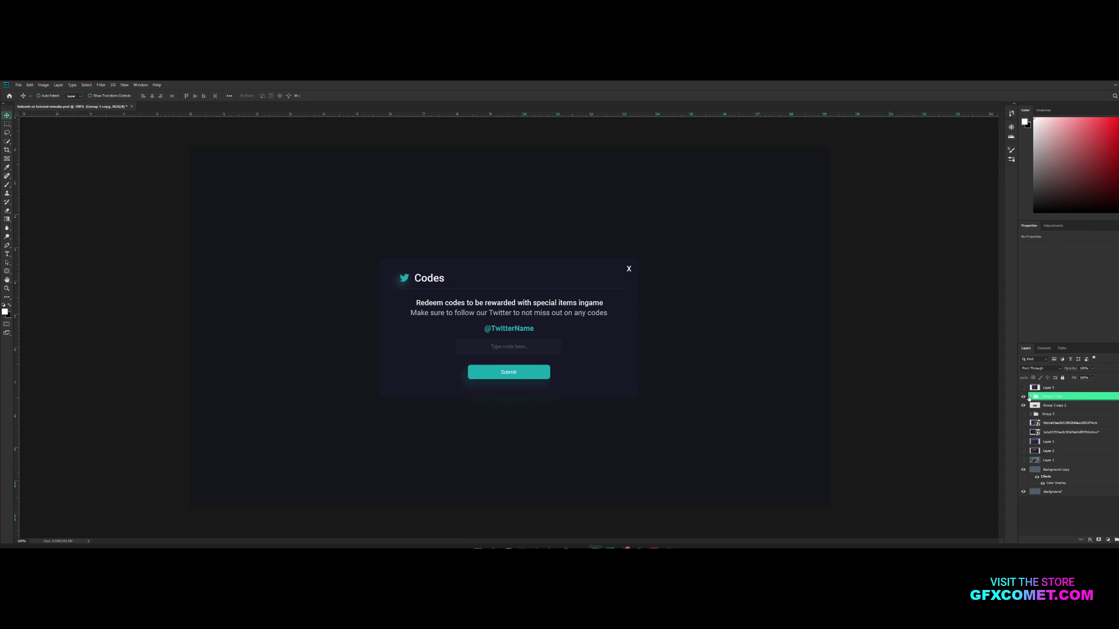
pyautogui.keyDown('shift'); pyautogui.click(1063, 406); pyautogui.keyUp('shift')
pyautogui.hotkey('ctrl', 'g')
# Step: Compare against the blurred background layer and move the Codes panel slightly higher on the canvas
pyautogui.click(1023, 451)
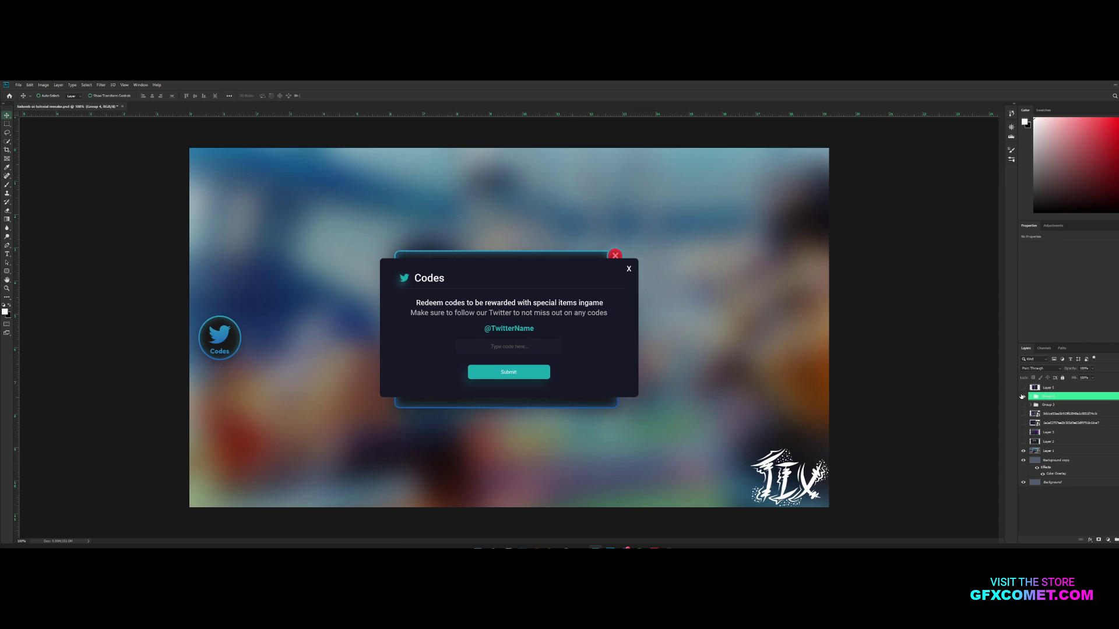
pyautogui.click(1023, 396)
pyautogui.click(1023, 396)
pyautogui.moveTo(601, 381); pyautogui.dragTo(613, 361)
pyautogui.click(1023, 451)
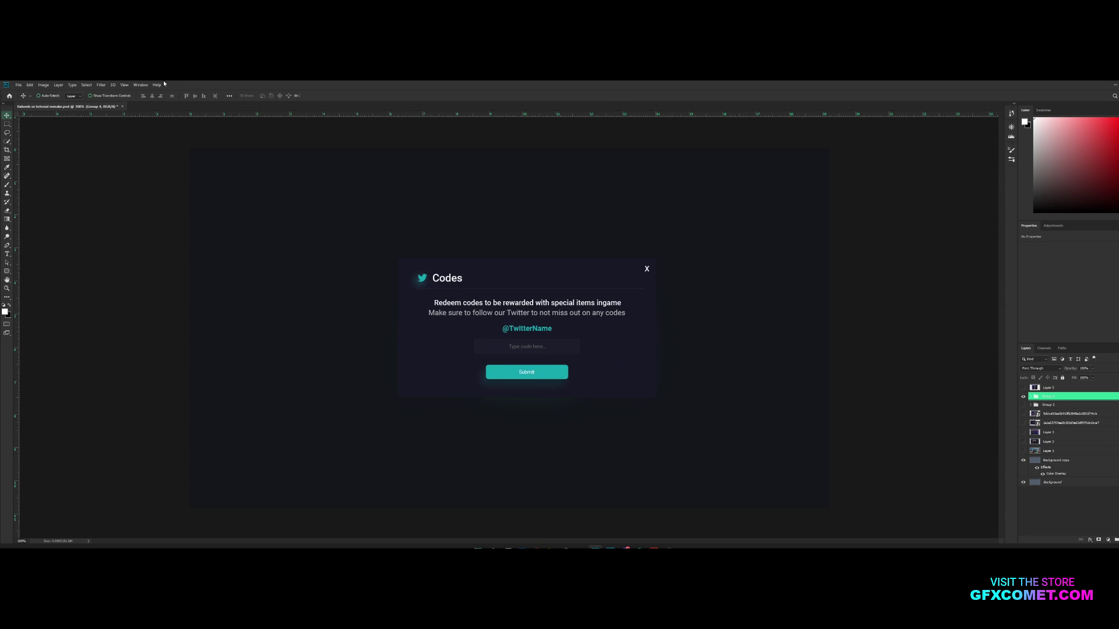
pyautogui.moveTo(345, 189); pyautogui.dragTo(324, 173)
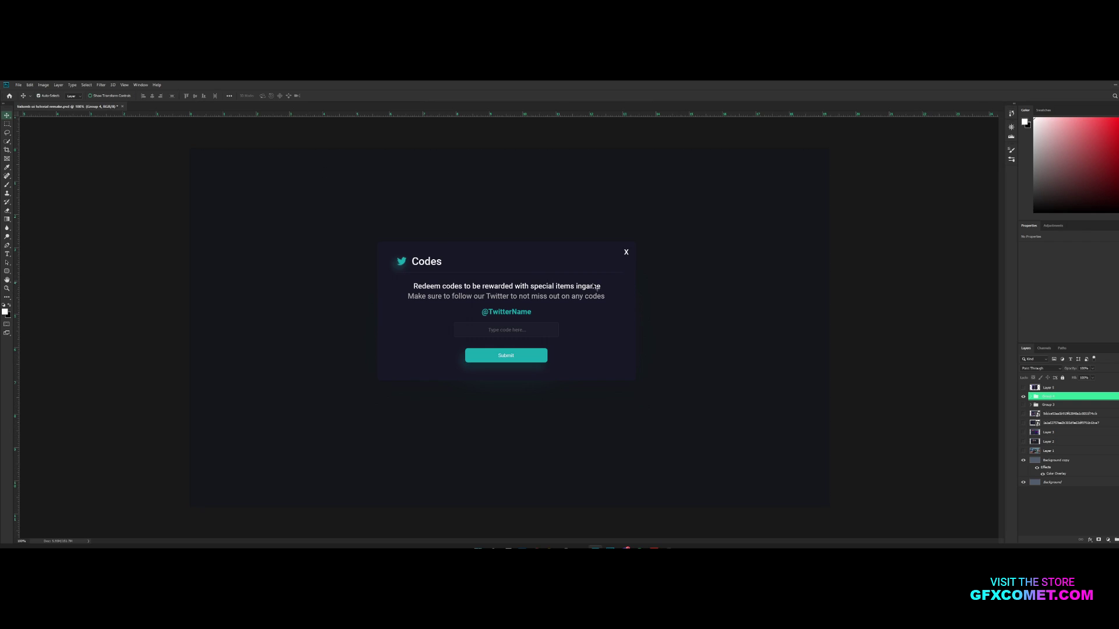